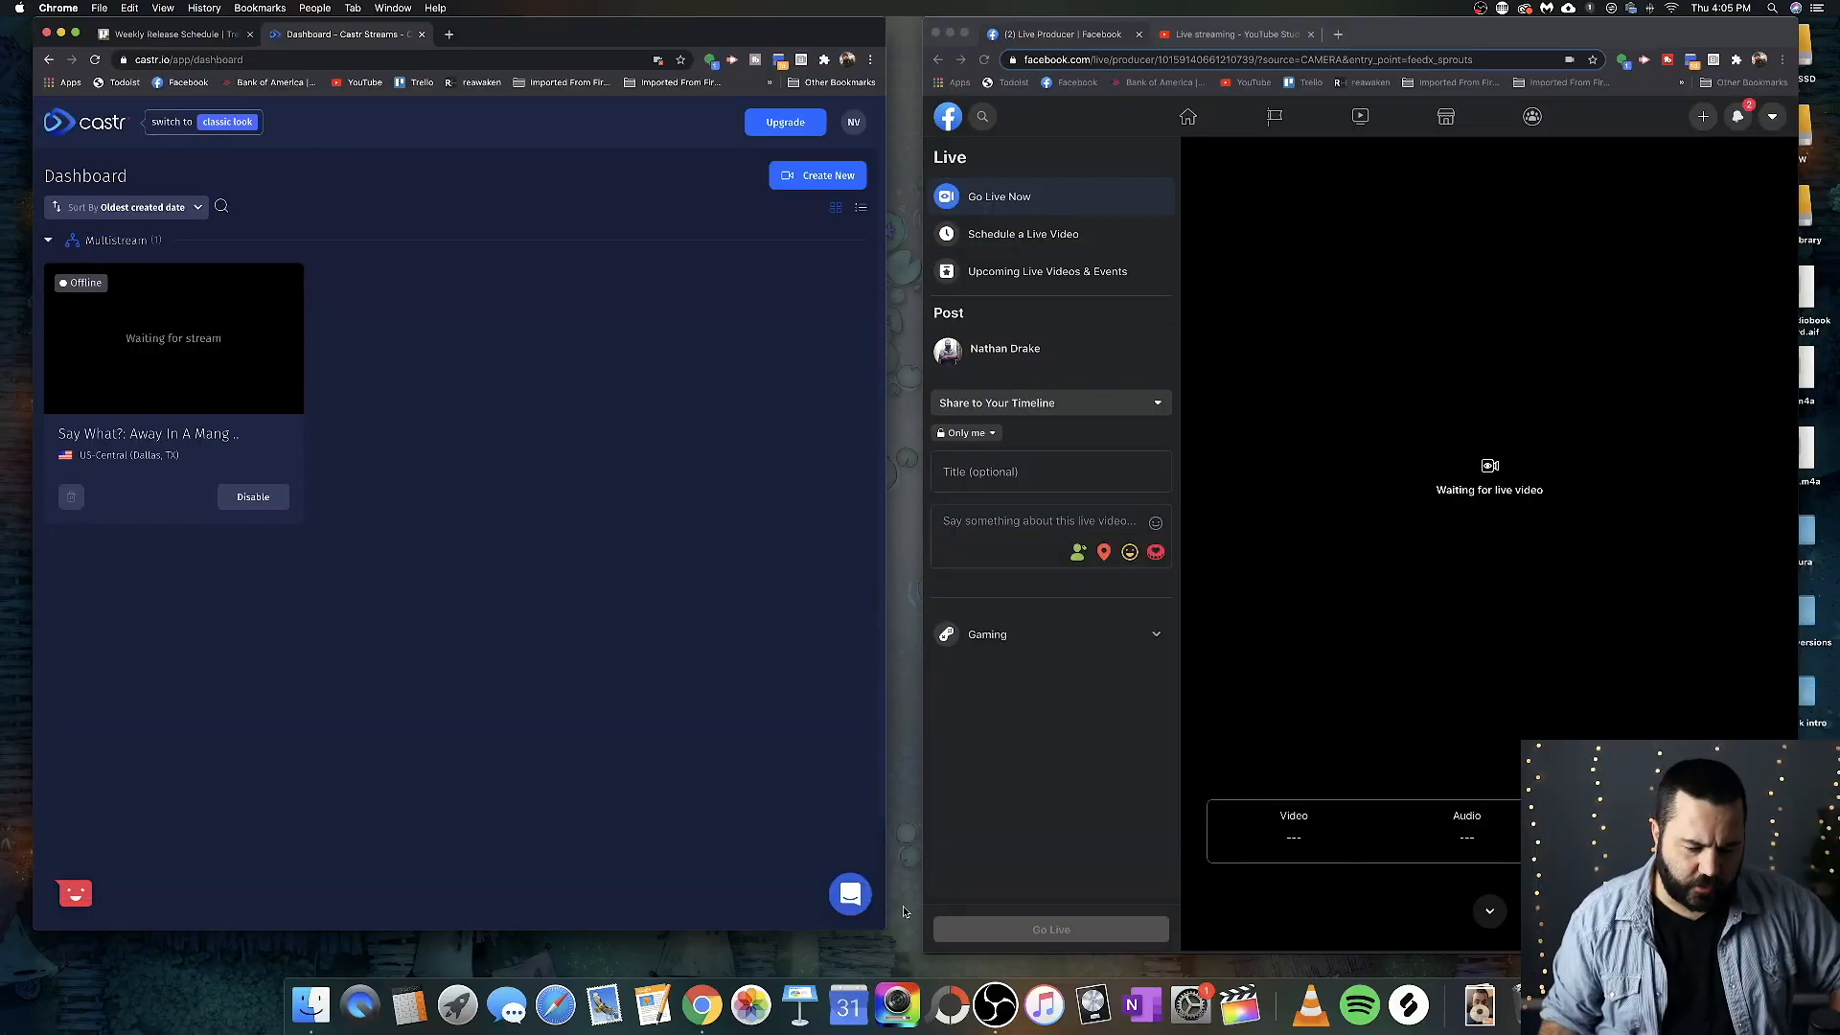
# Widen the Castr window and start creating a new multistream.
pyautogui.moveTo(881, 927); pyautogui.dragTo(1725, 943)
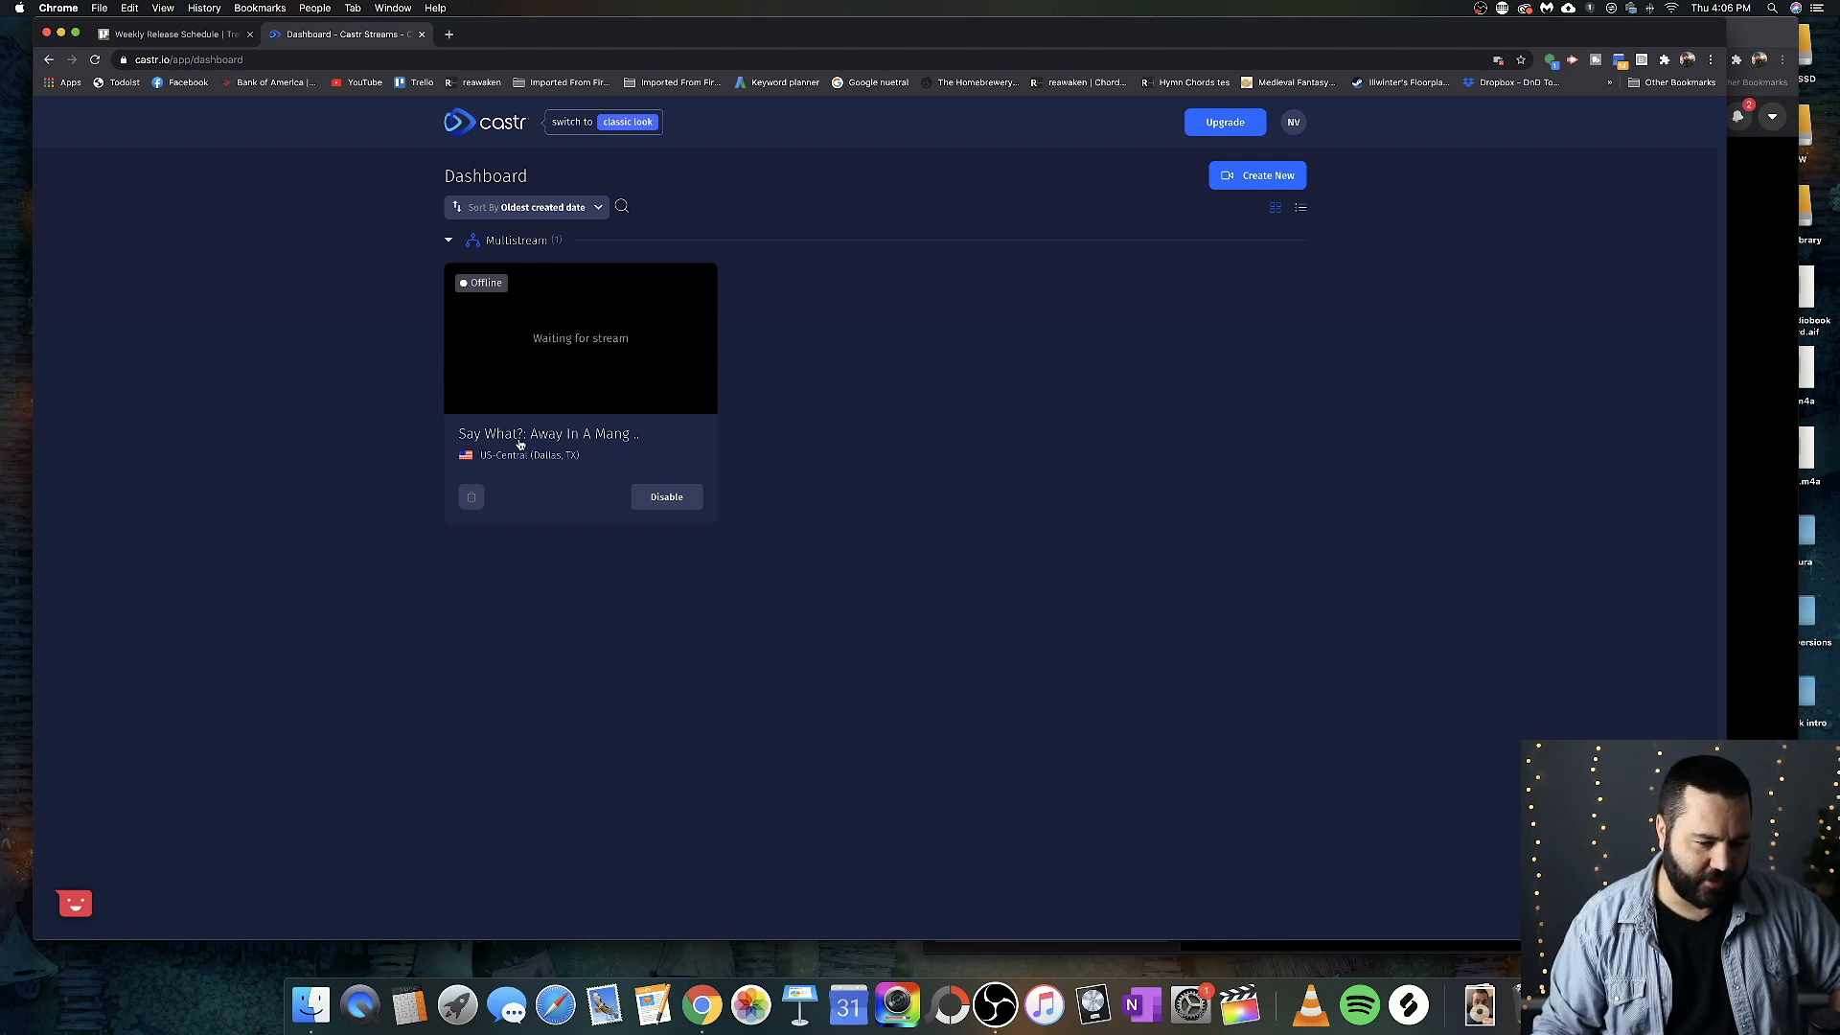
pyautogui.click(1262, 175)
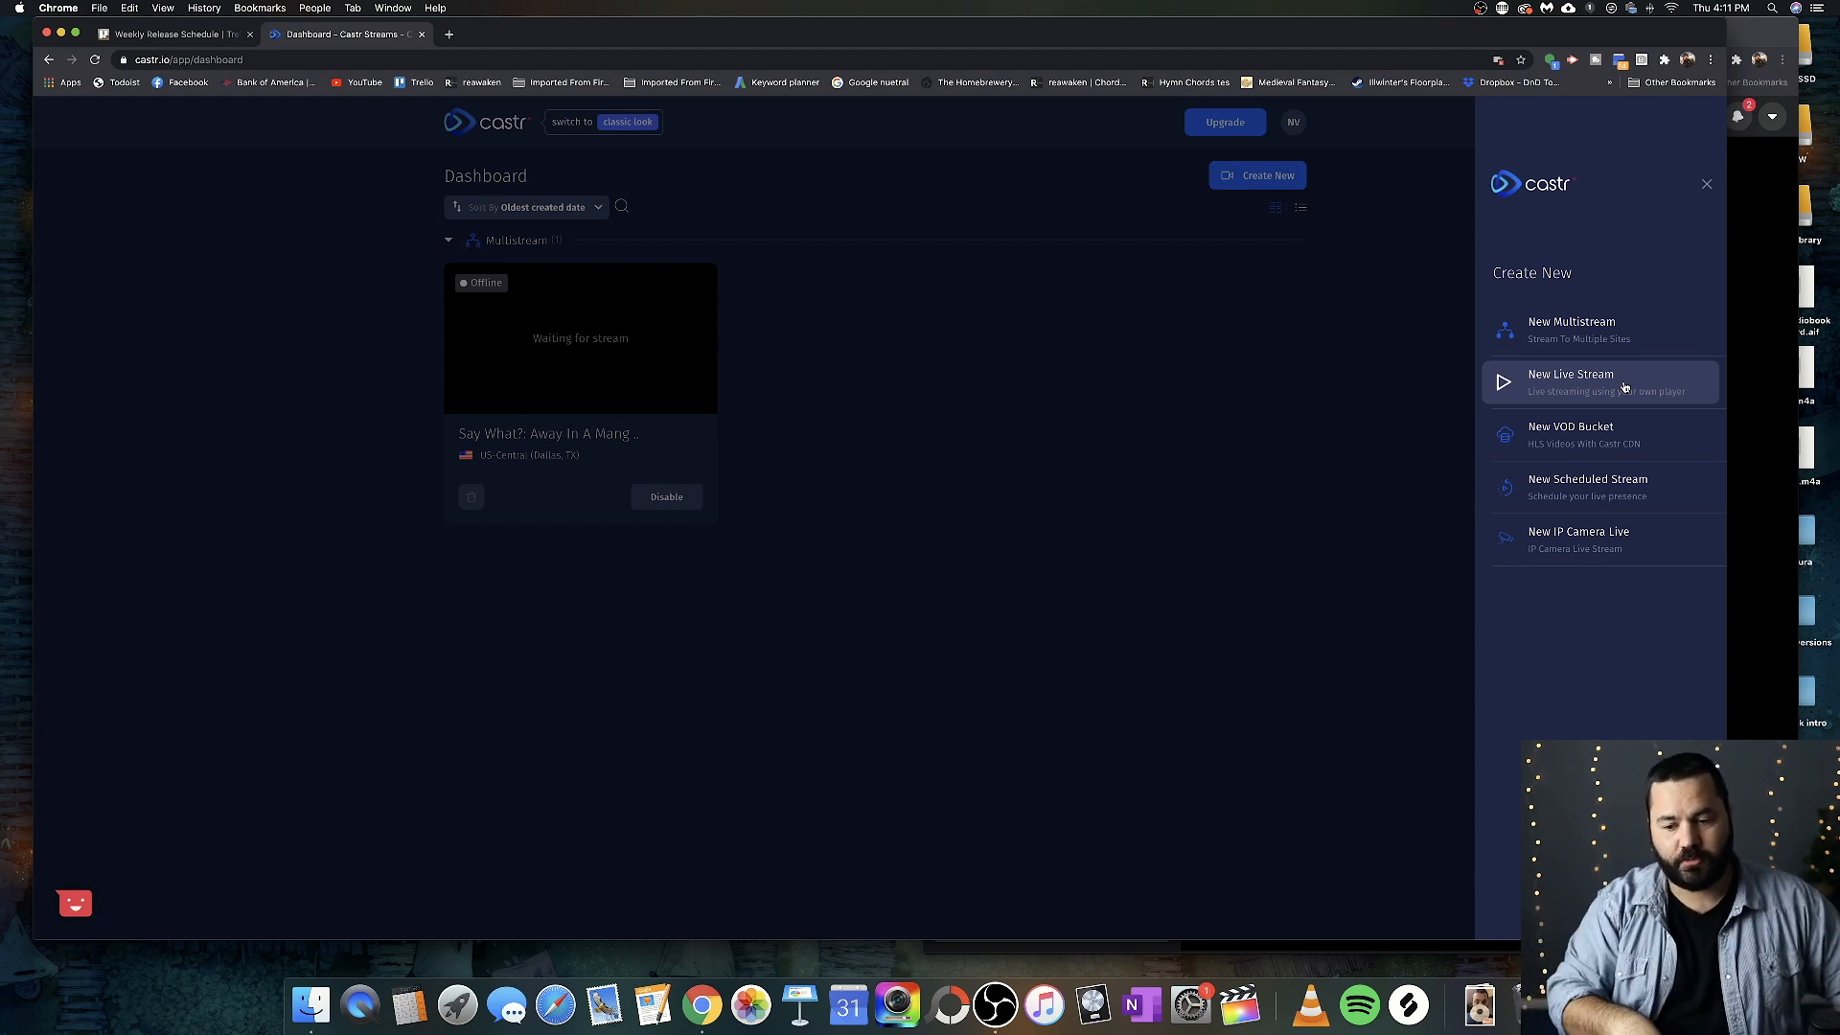
pyautogui.click(1601, 329)
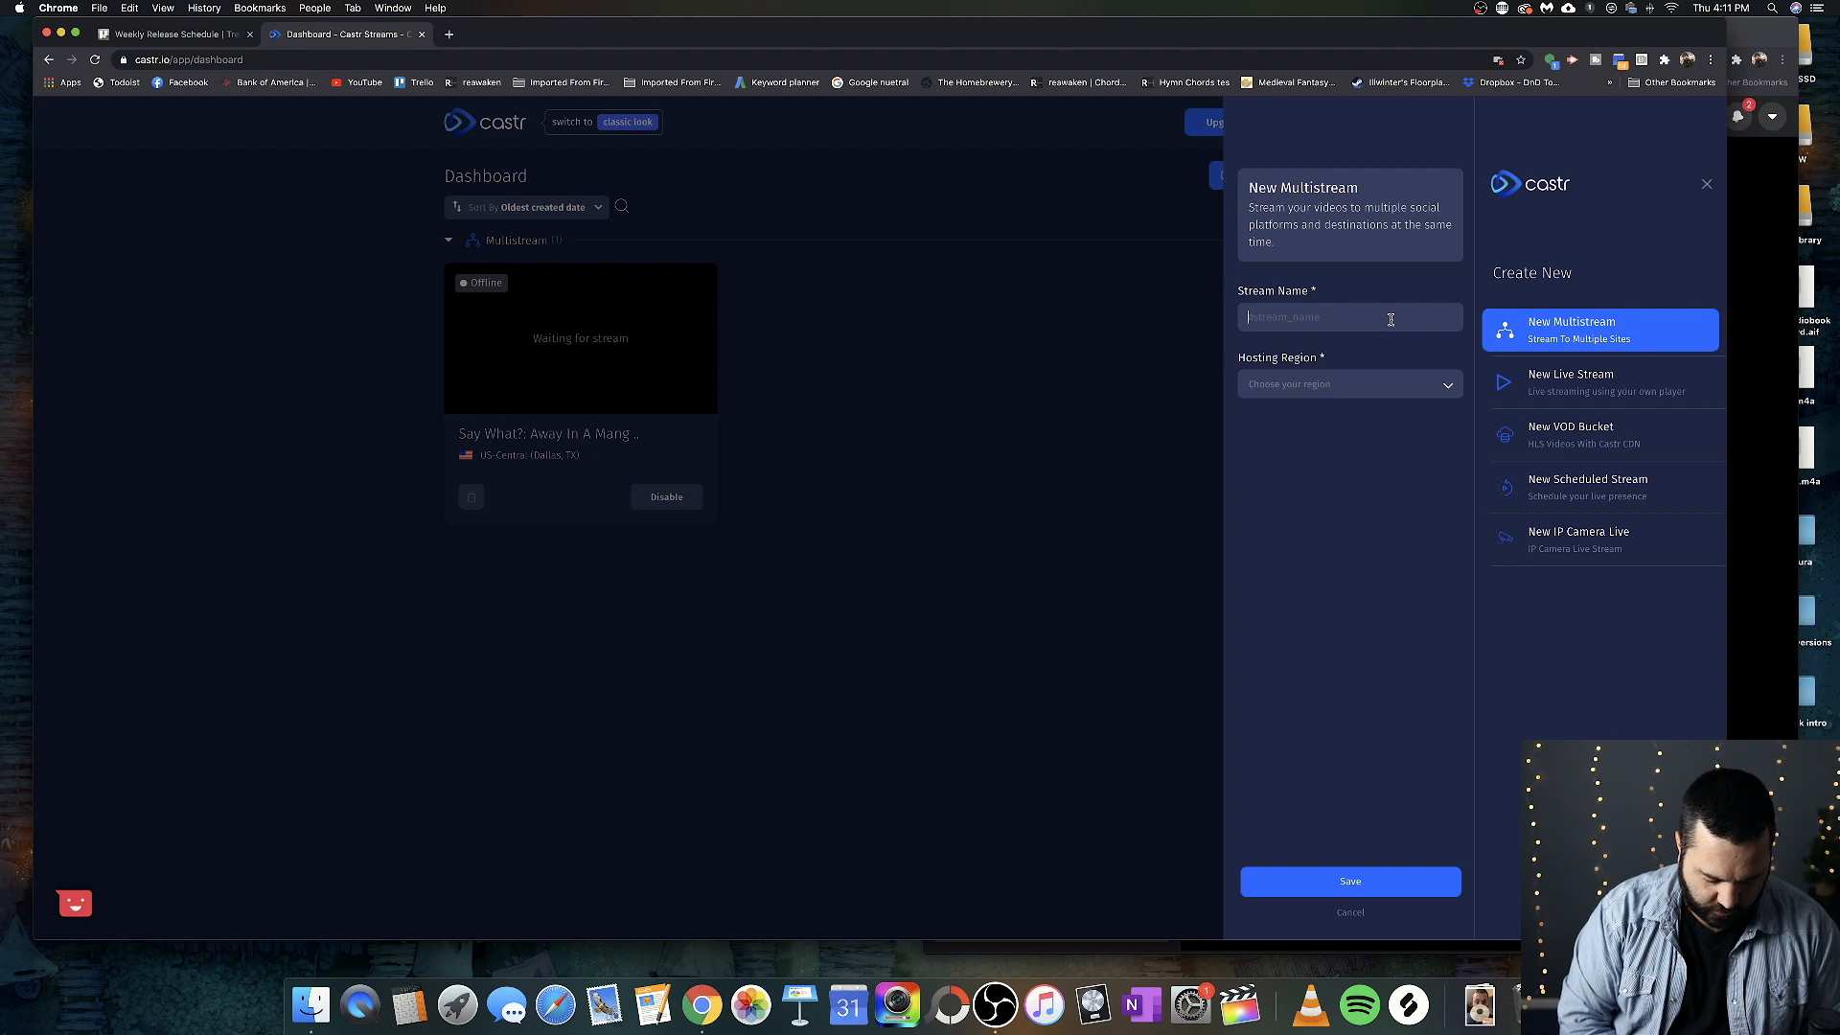
pyautogui.write('multistream te')
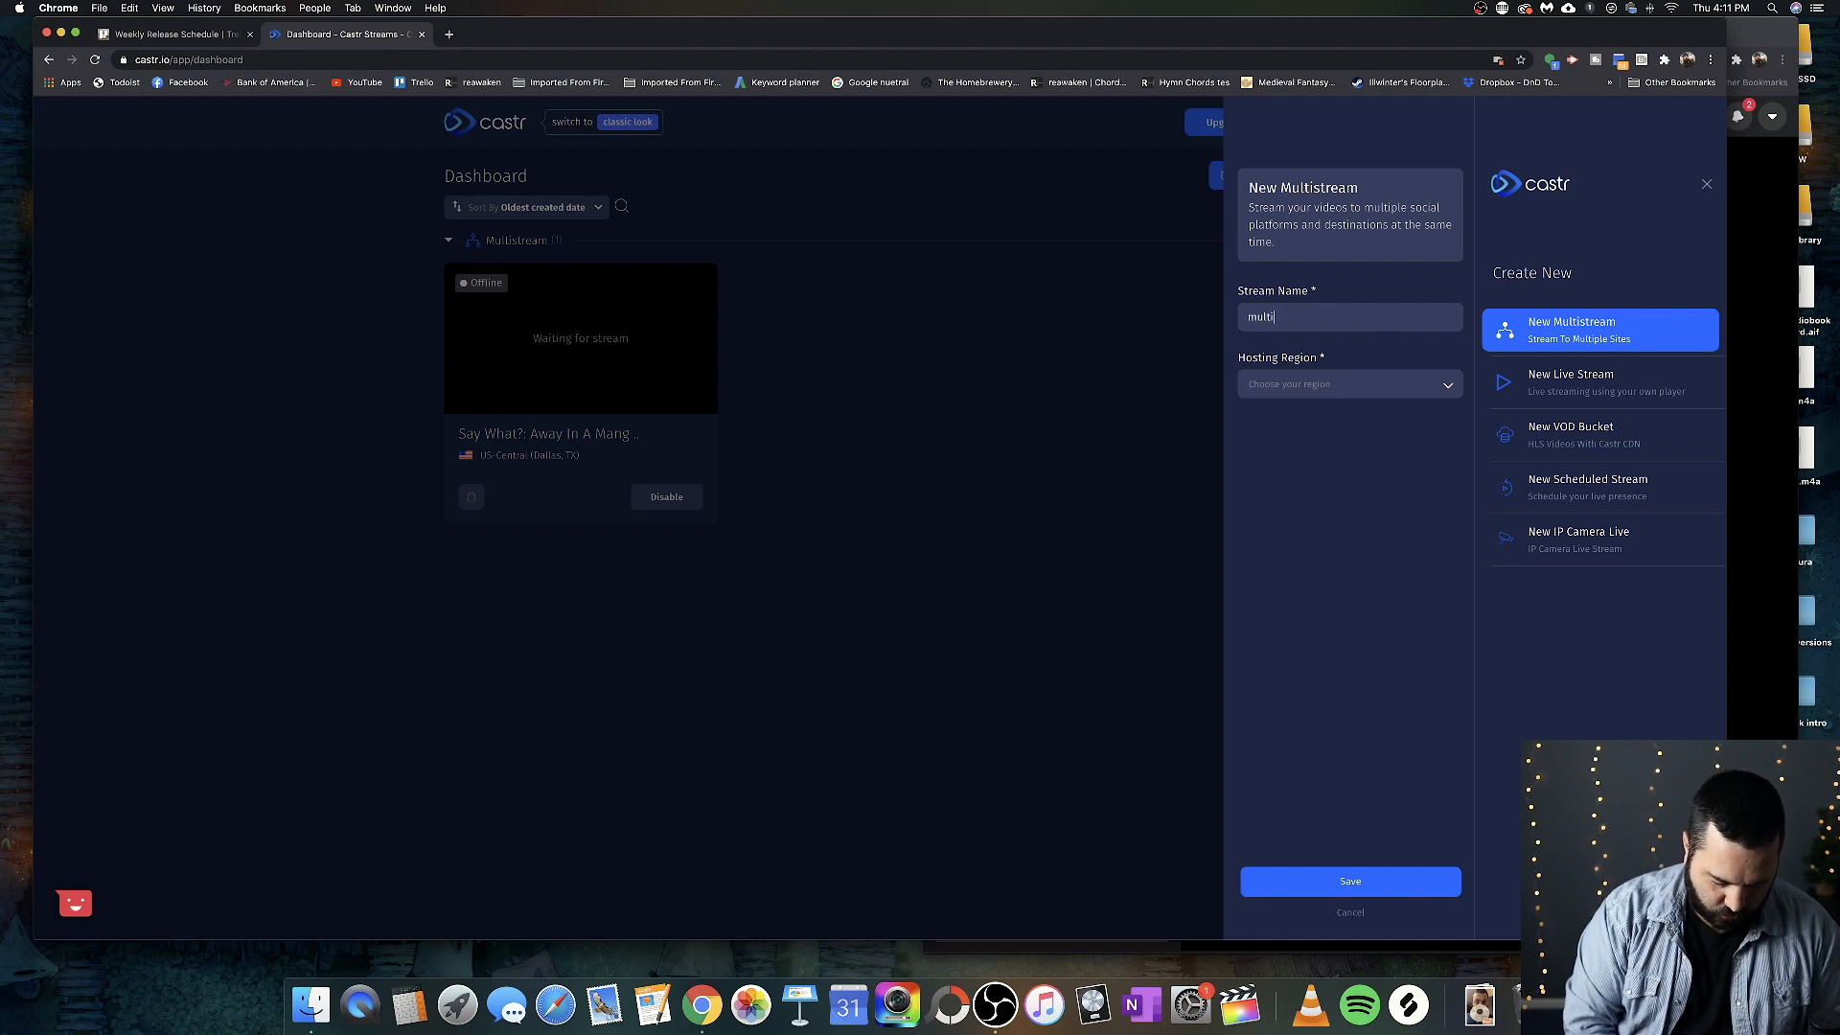
pyautogui.write('st')
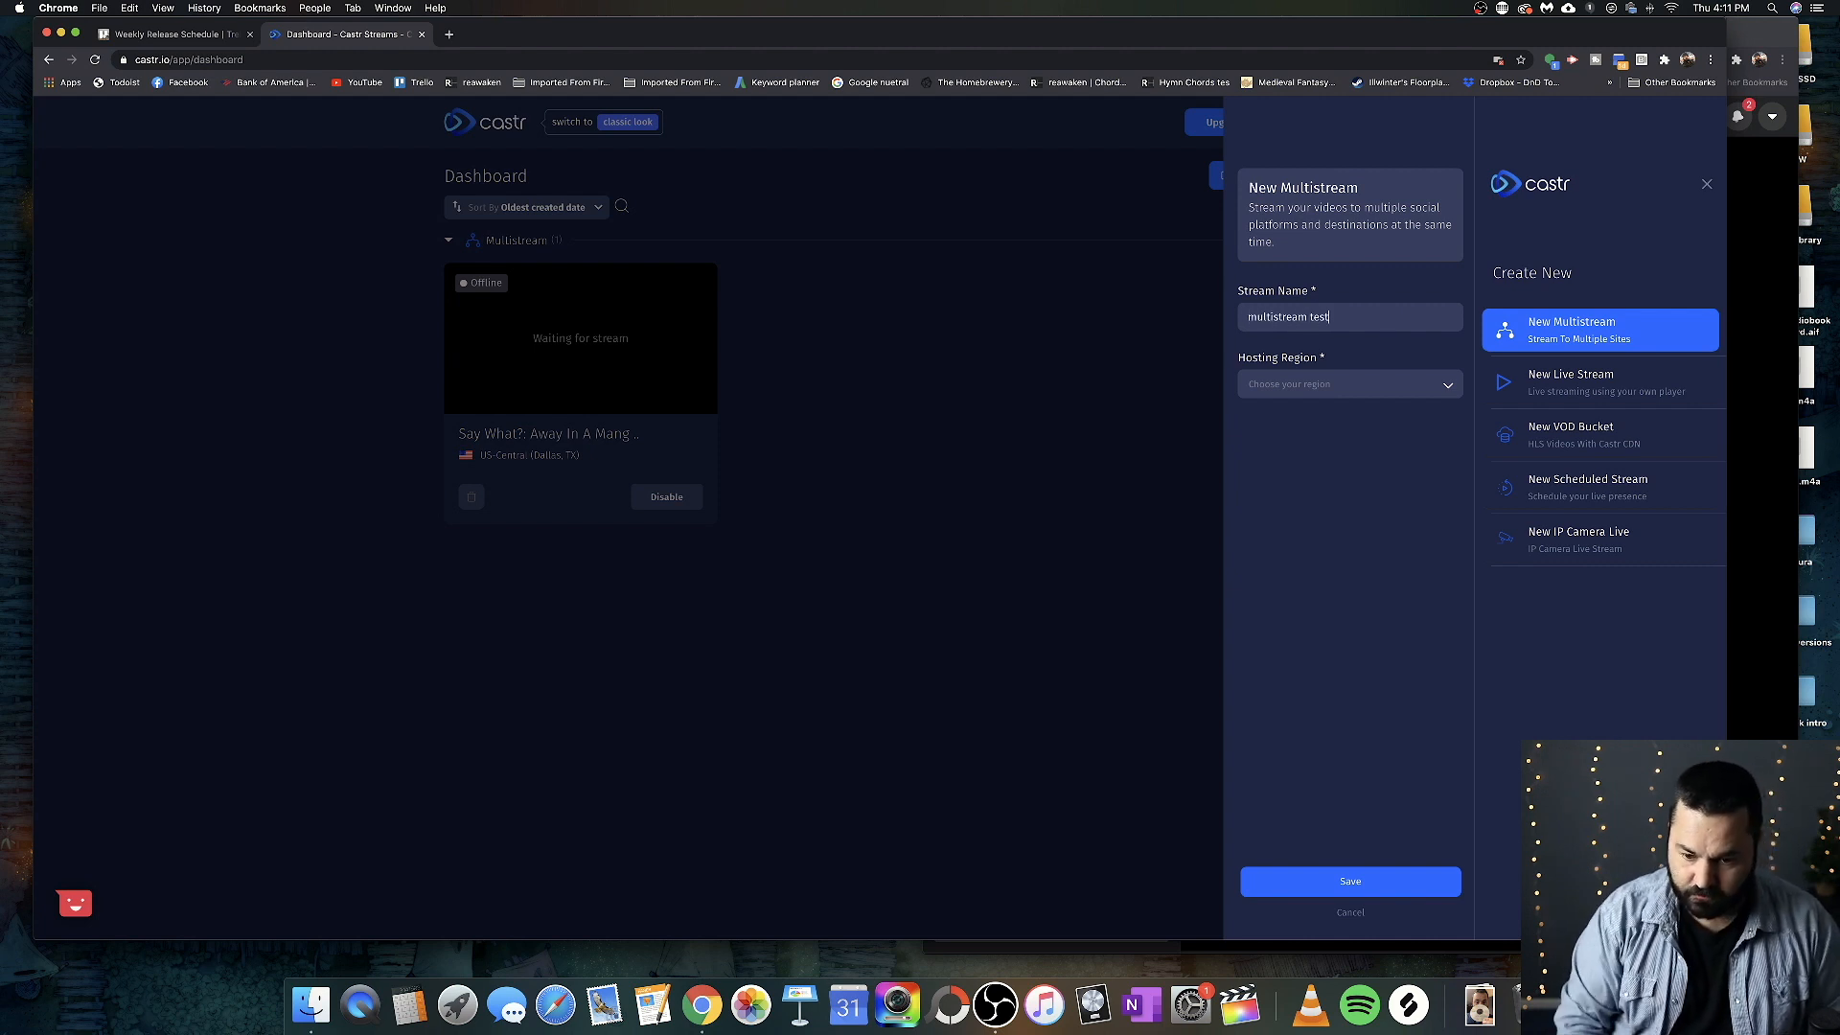
# Host the multistream in US-Central (Dallas, TX) and save it.
pyautogui.click(1345, 392)
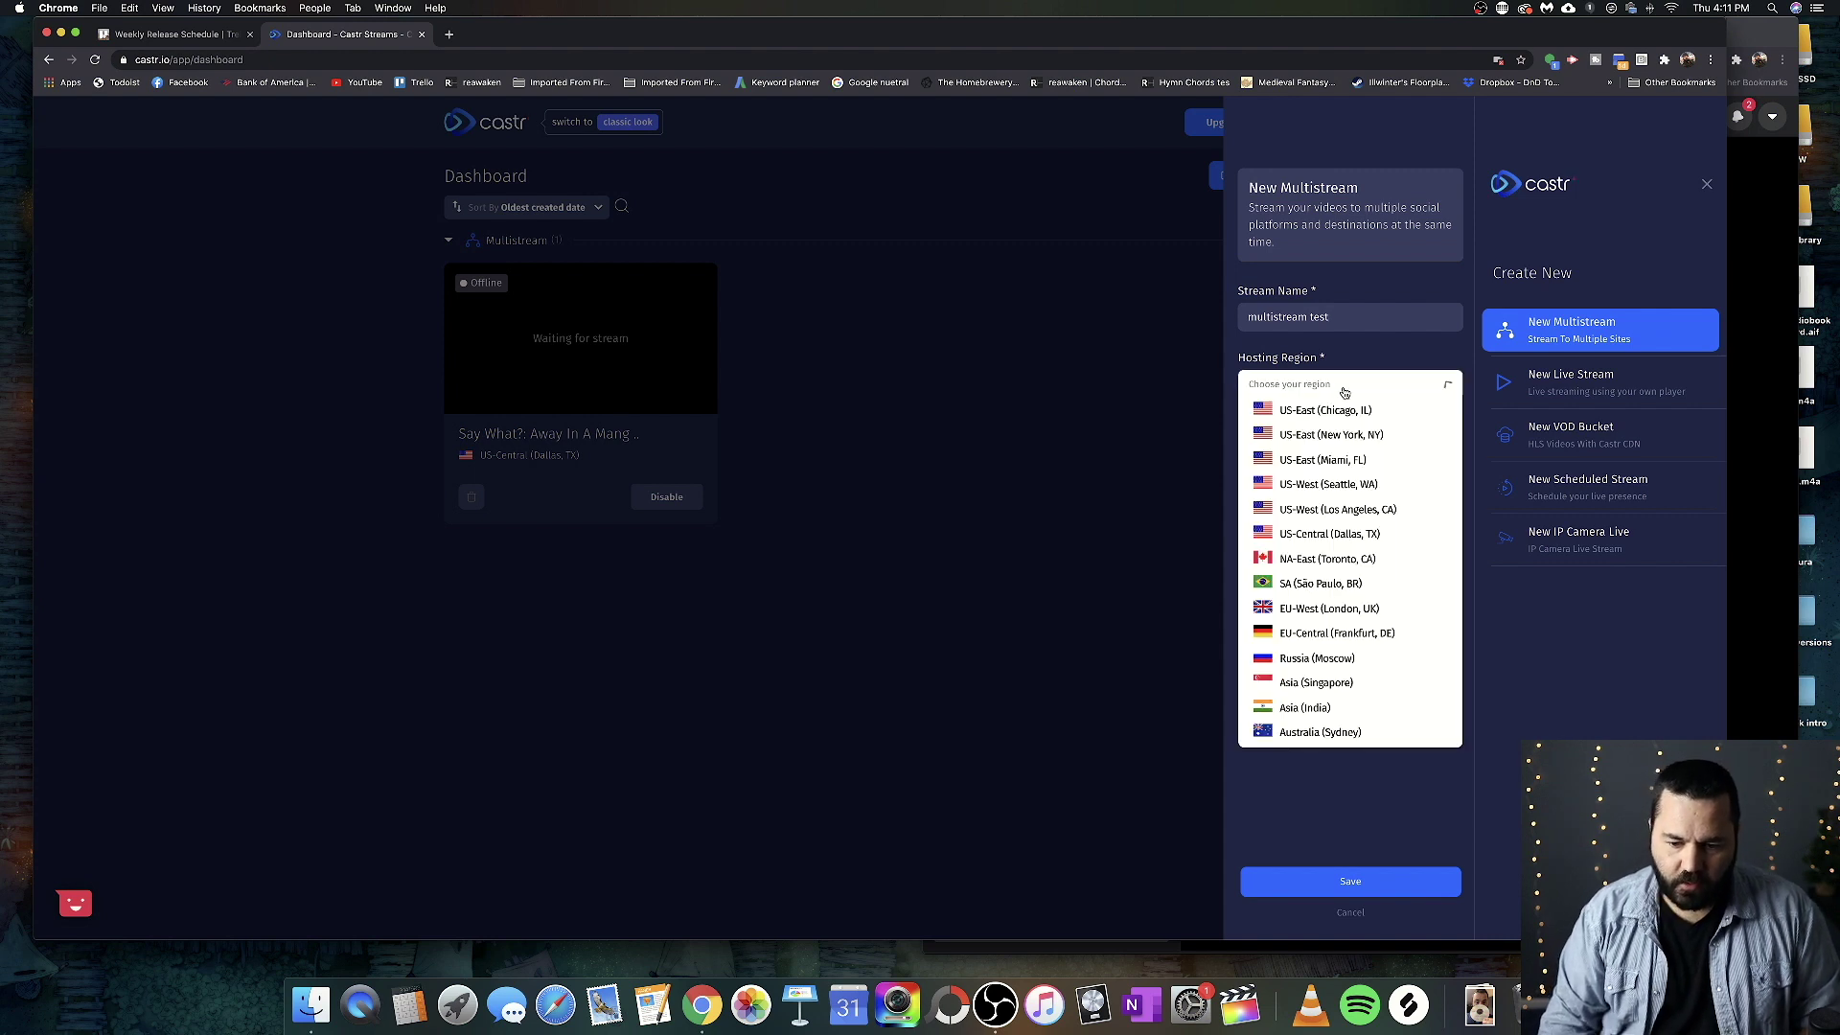
pyautogui.click(1426, 537)
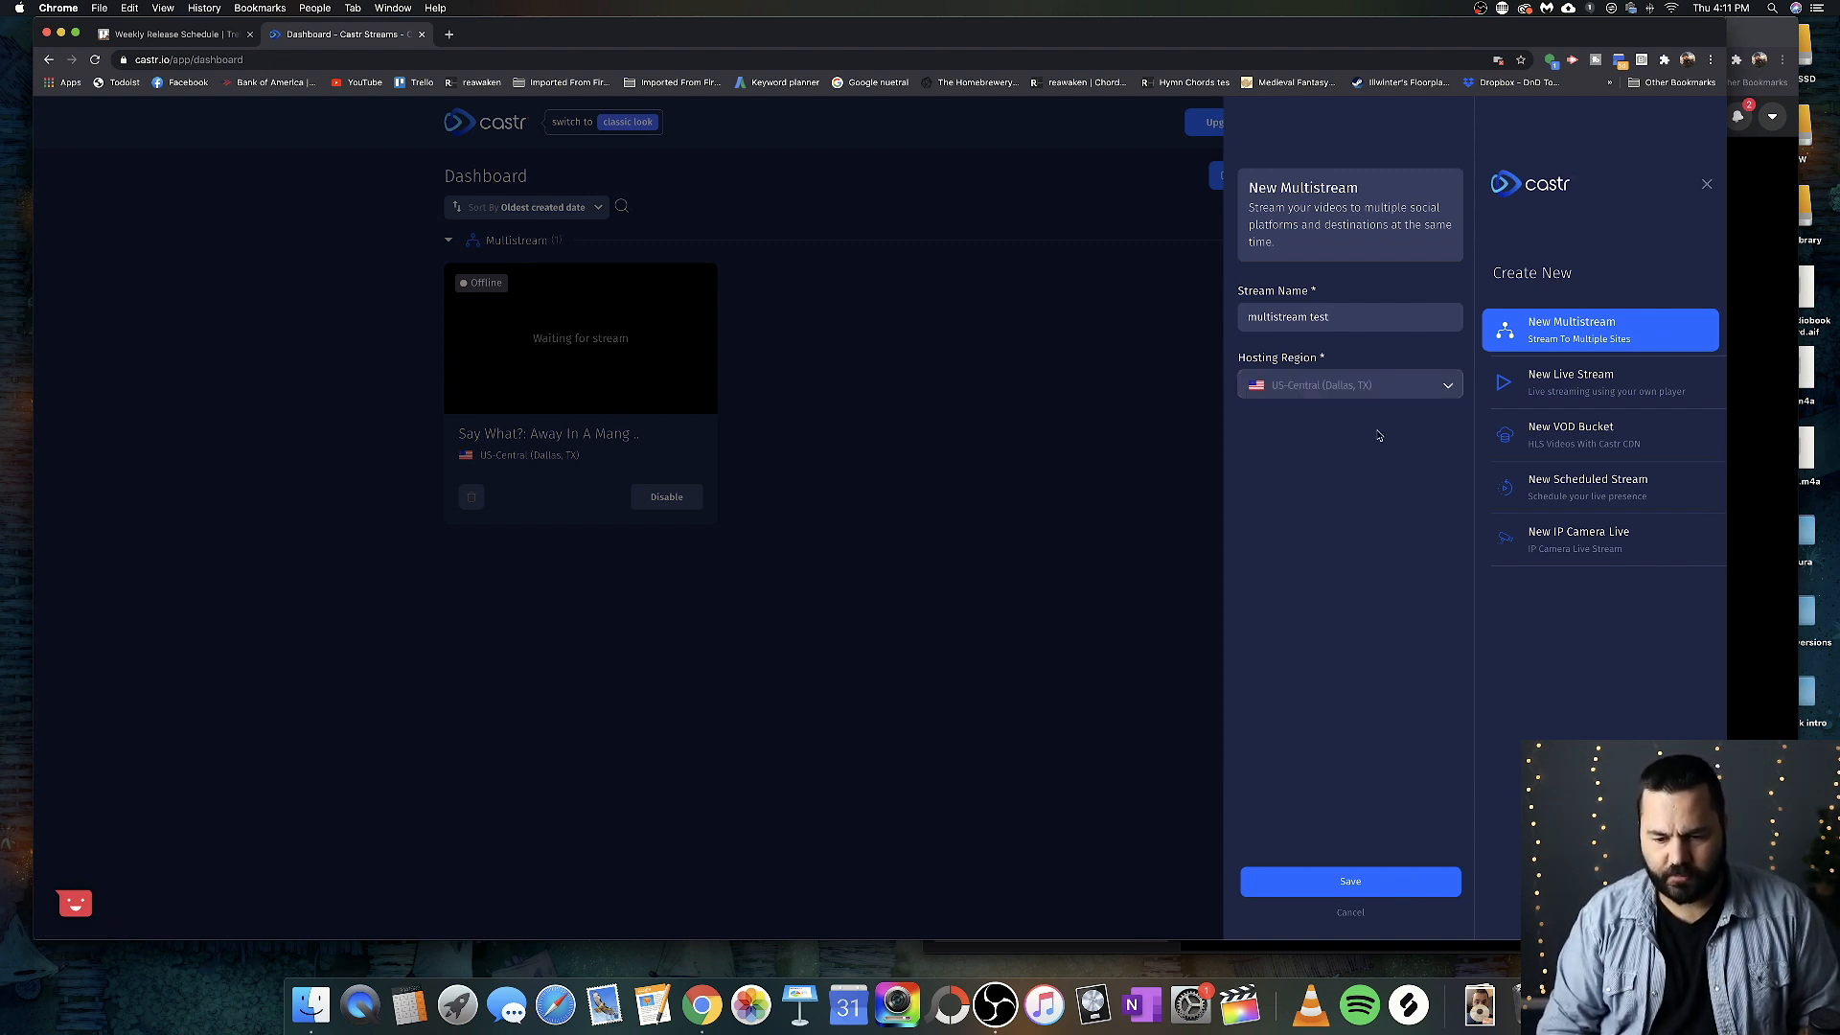
pyautogui.click(1350, 882)
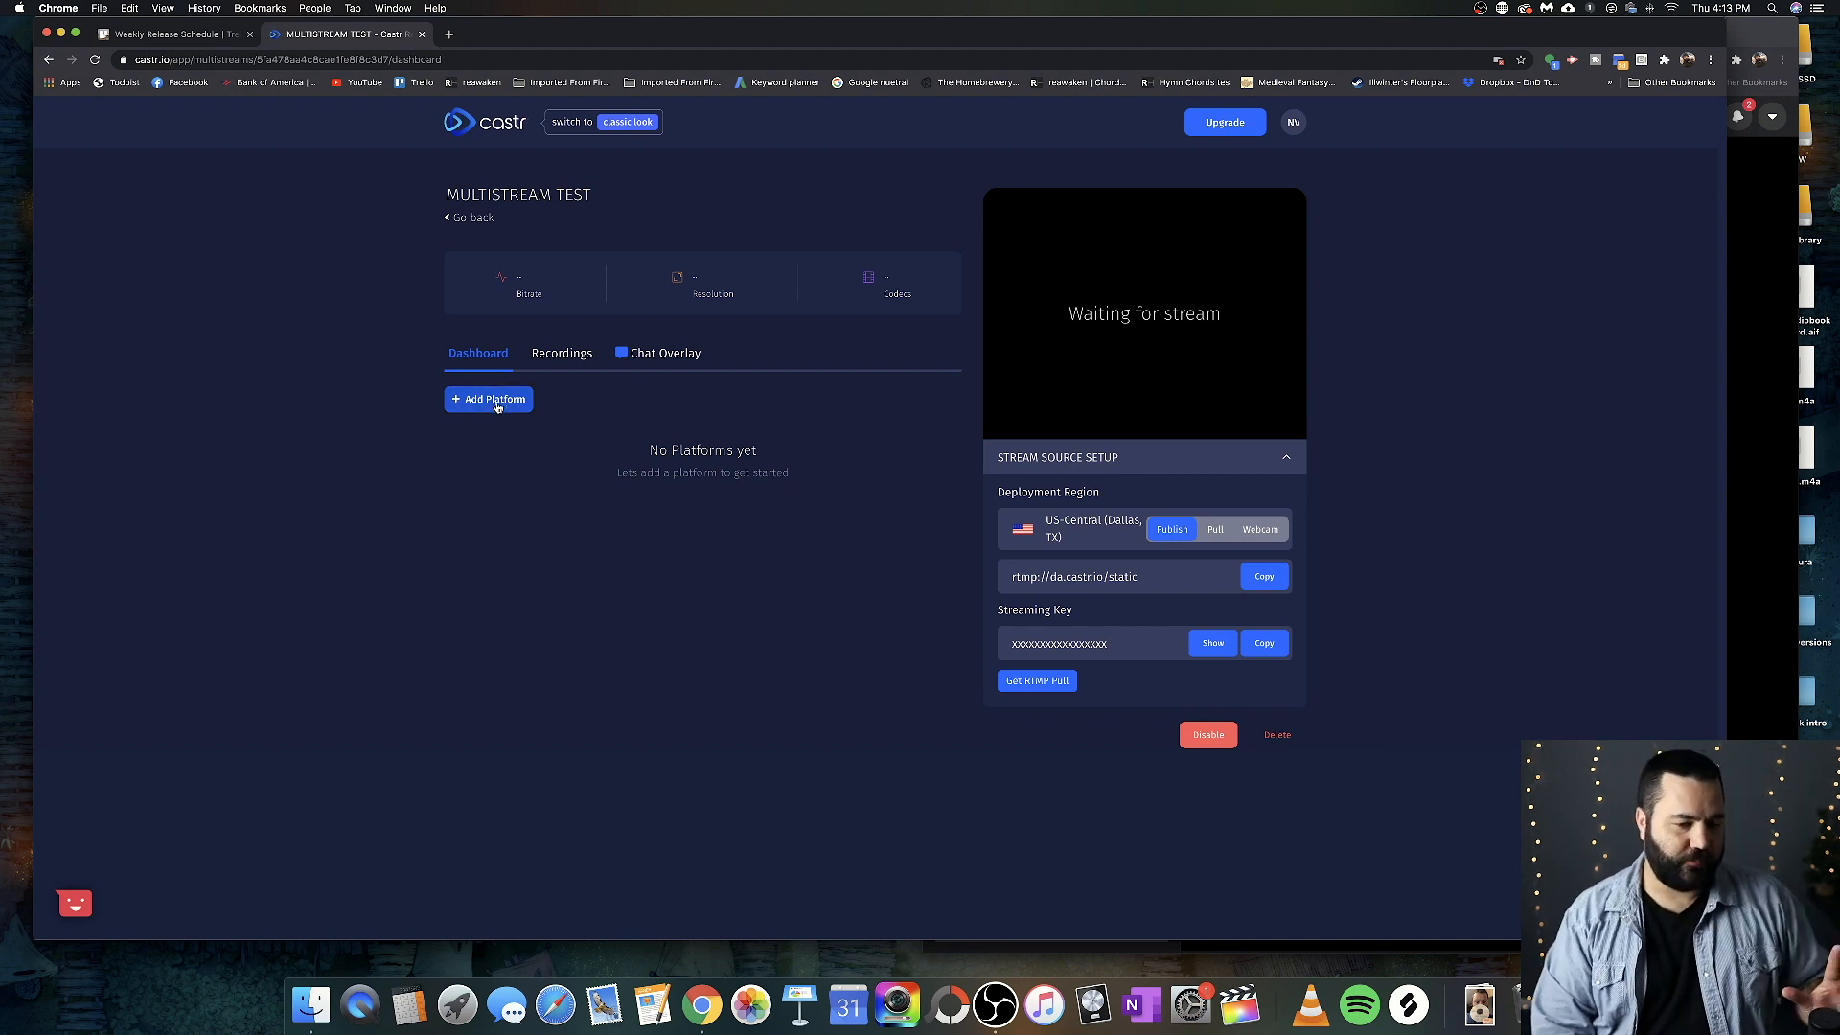
# Begin adding a publishing platform to MULTISTREAM TEST.
pyautogui.click(497, 407)
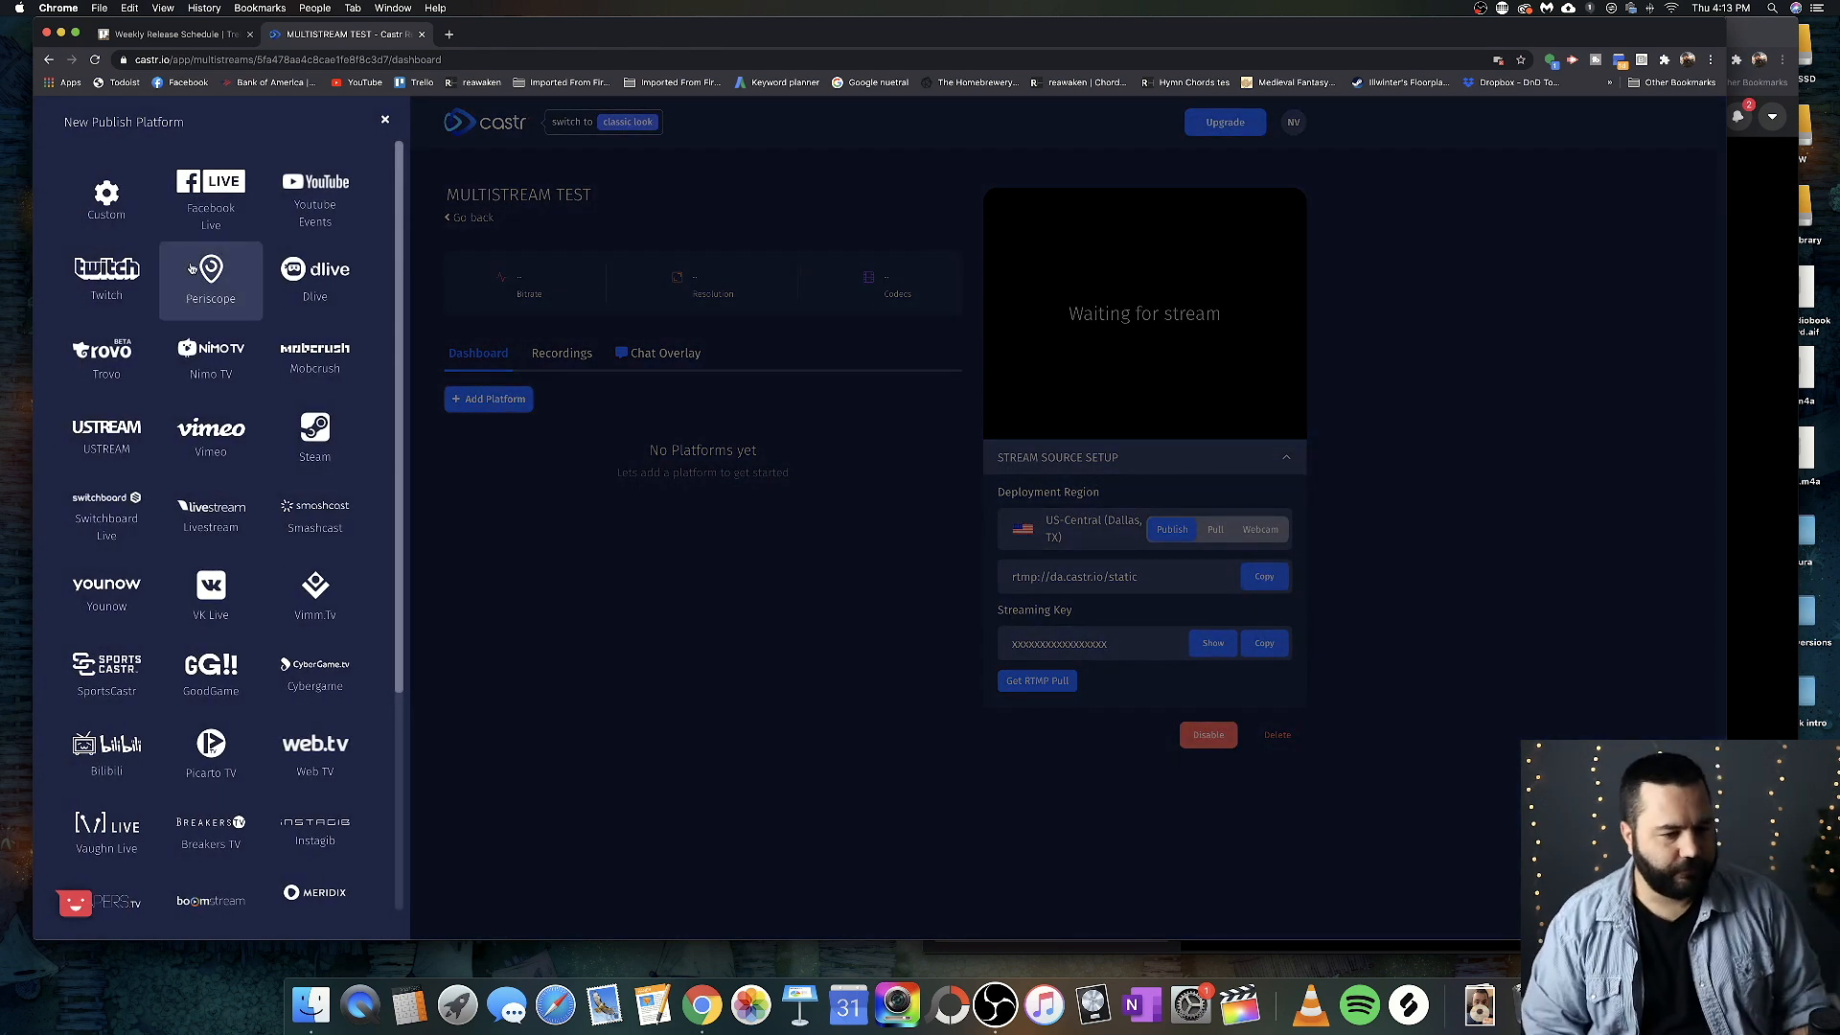
# Choose YouTube Events as the destination and start linking the account to Castr.
pyautogui.click(328, 212)
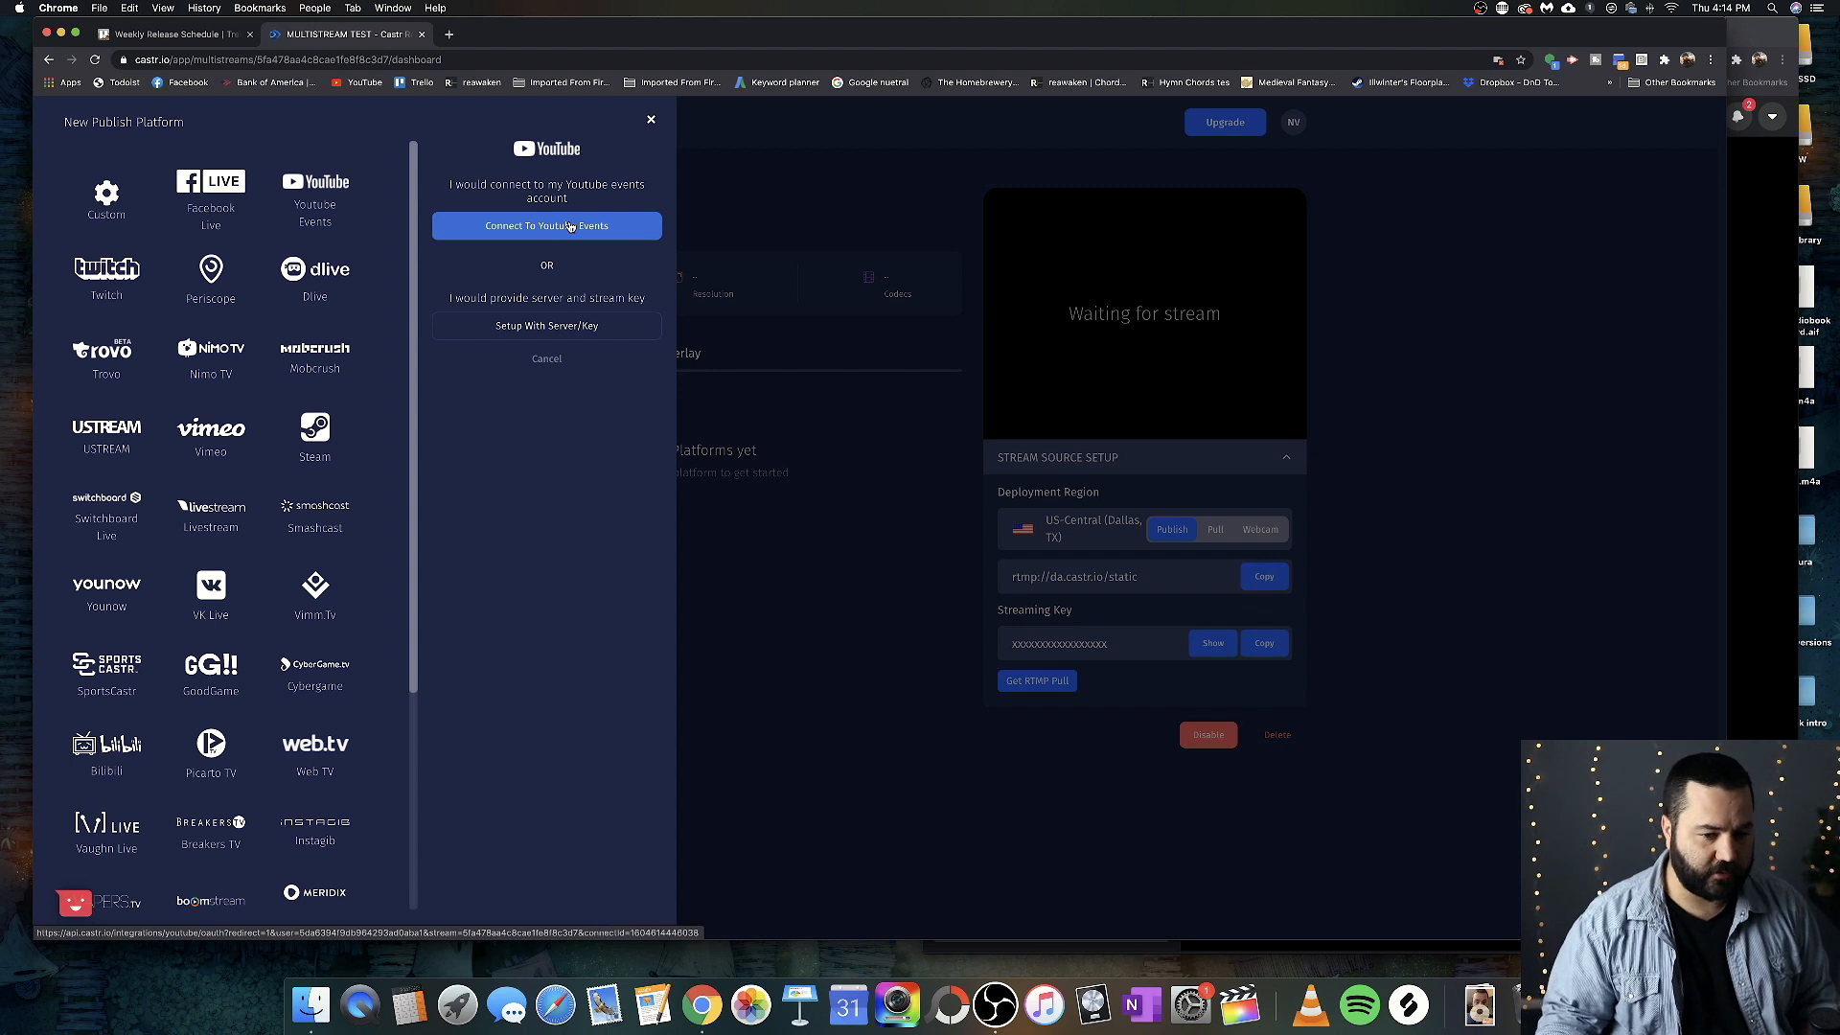
pyautogui.click(568, 226)
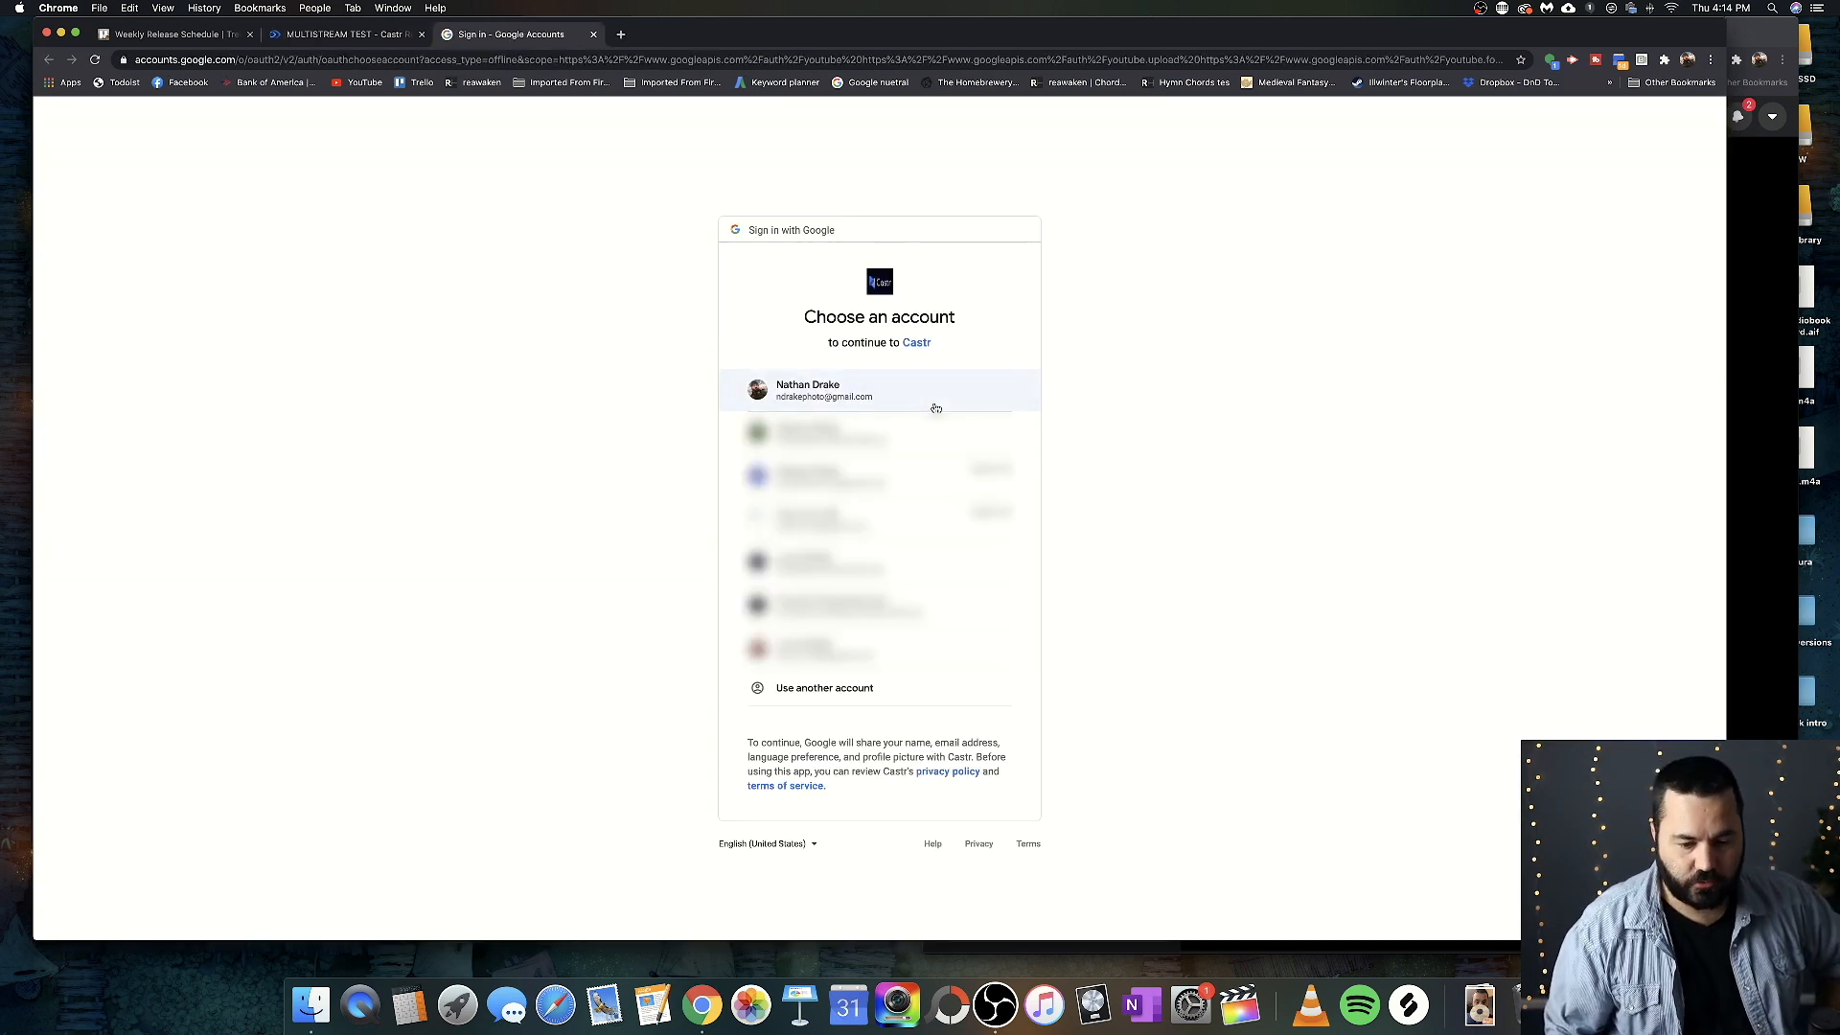
# Sign in with the first Google account, pick the brand account, allow Castr access and dismiss the confirmation.
pyautogui.click(931, 405)
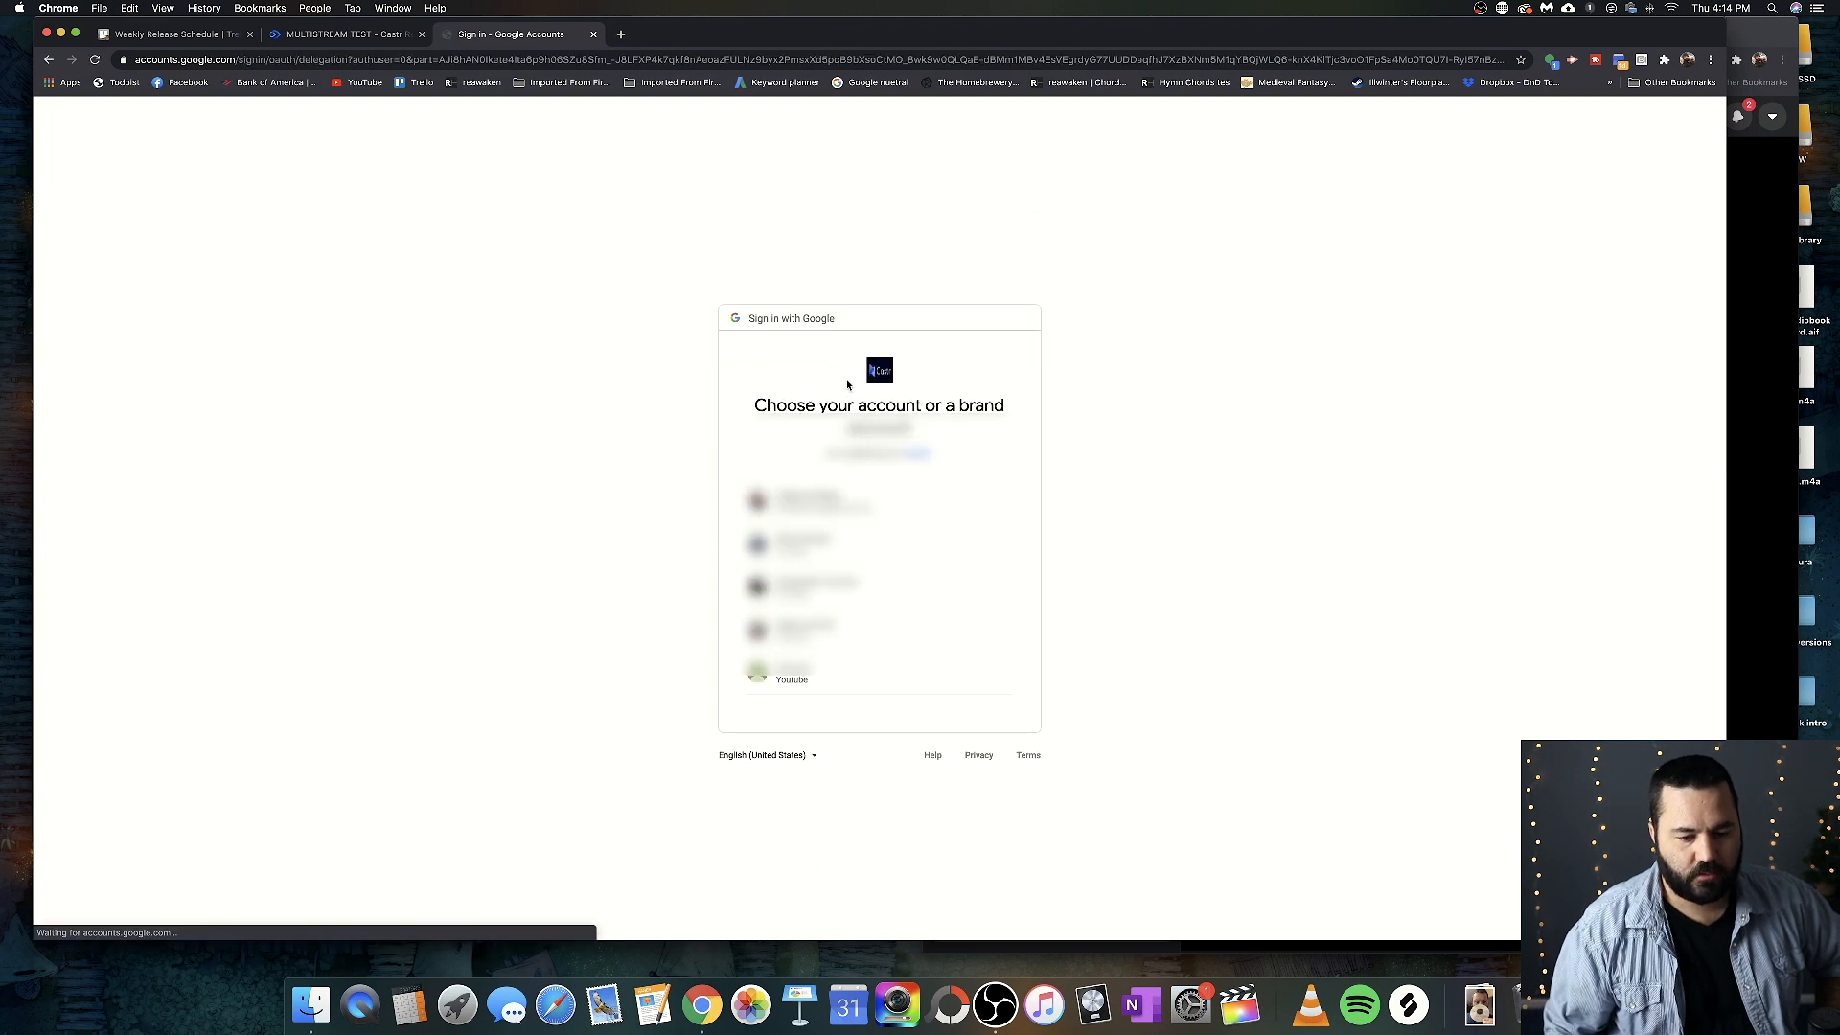
pyautogui.click(910, 590)
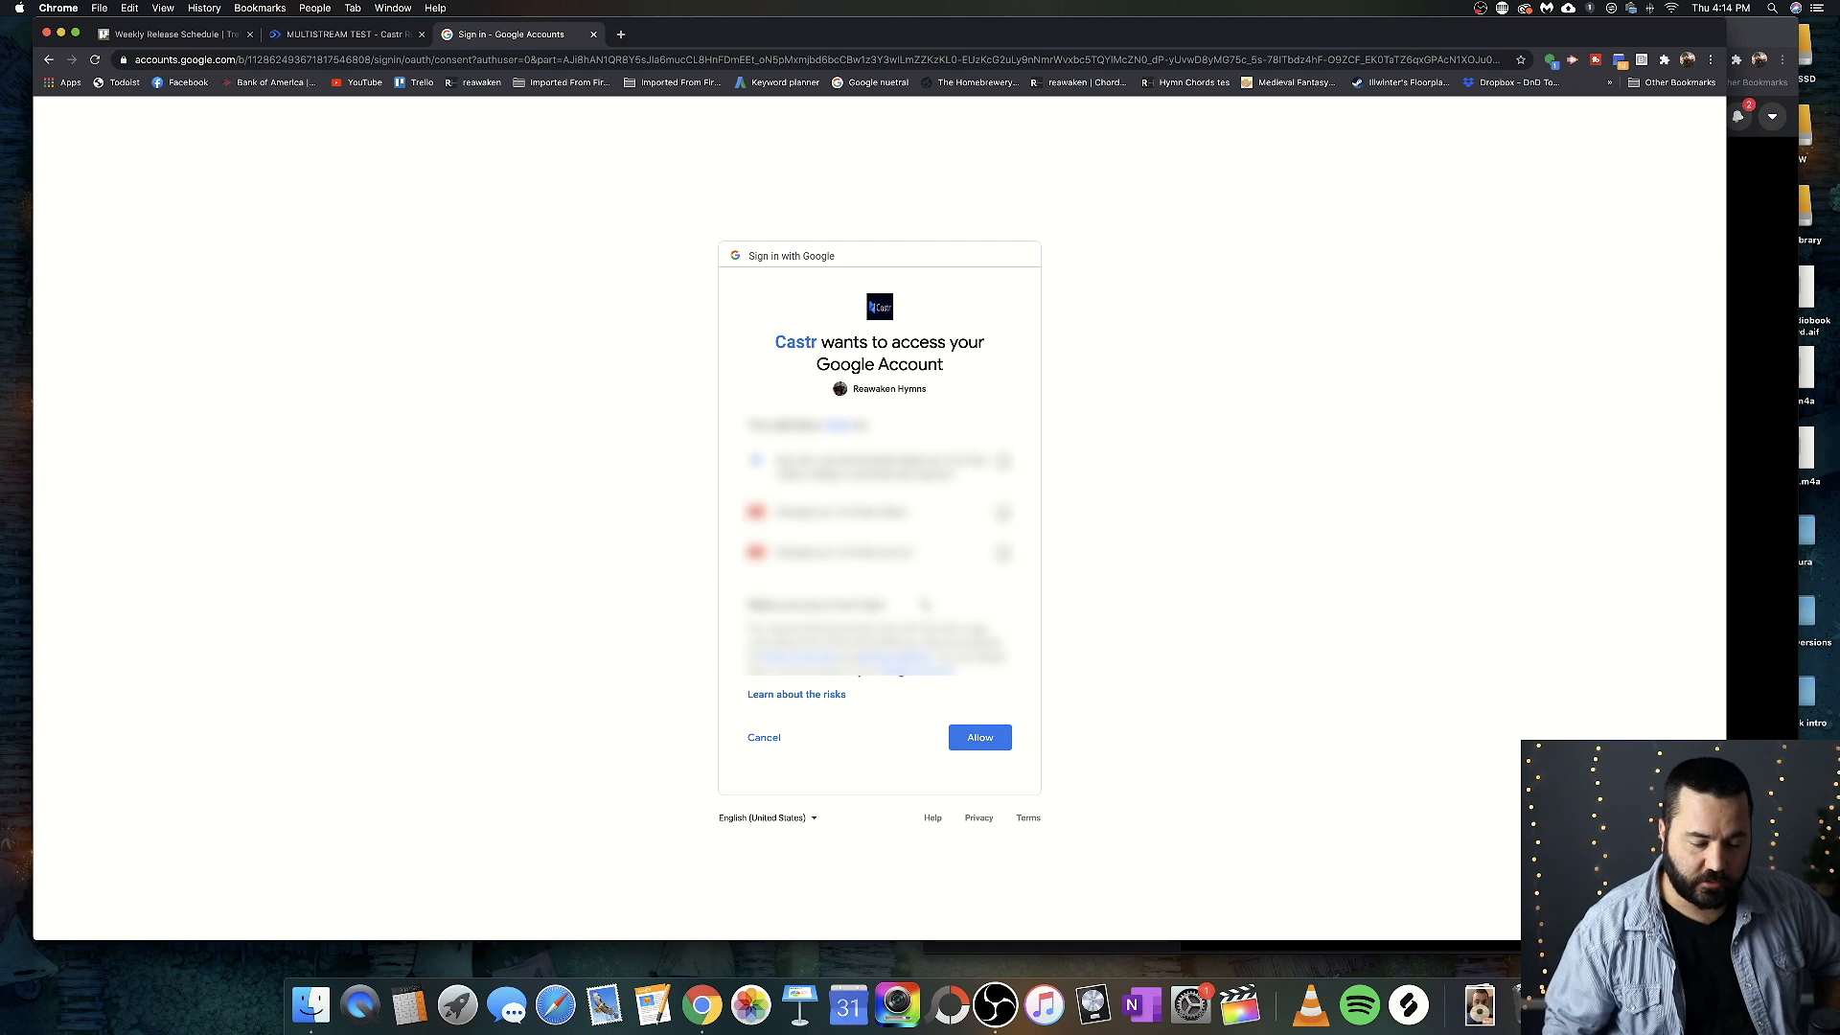
pyautogui.click(980, 736)
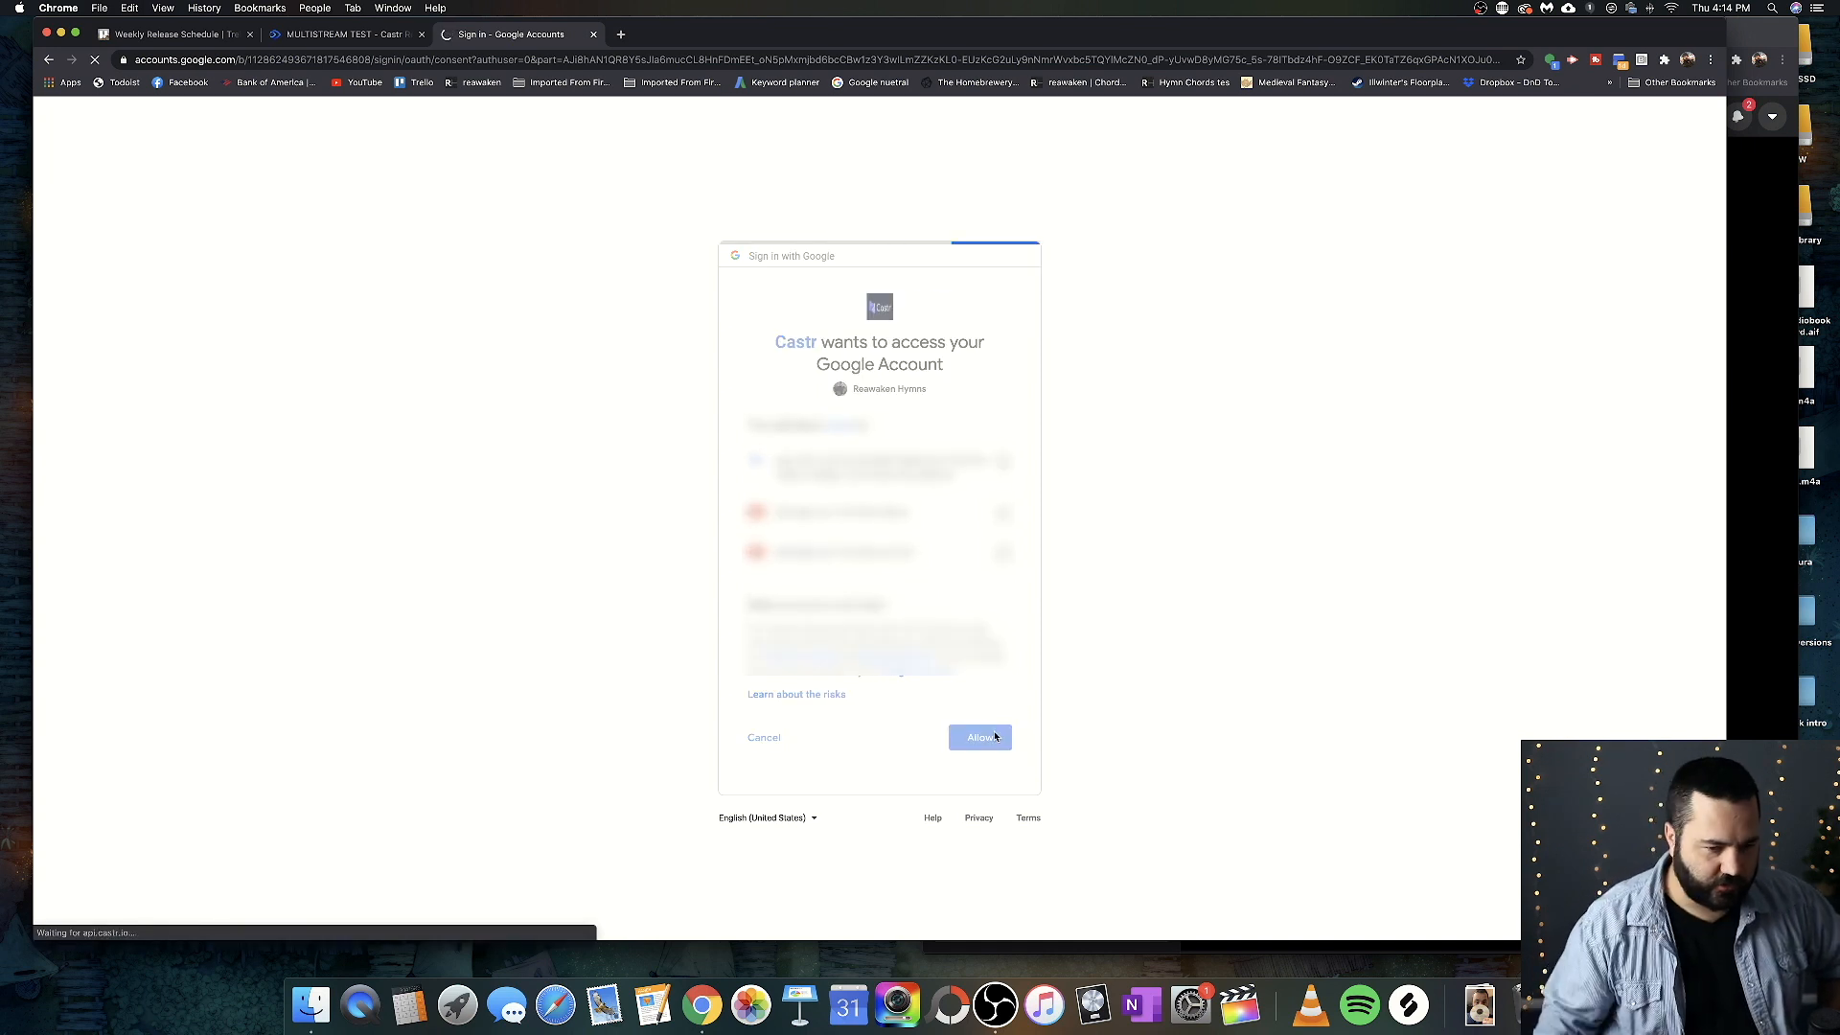
pyautogui.click(595, 34)
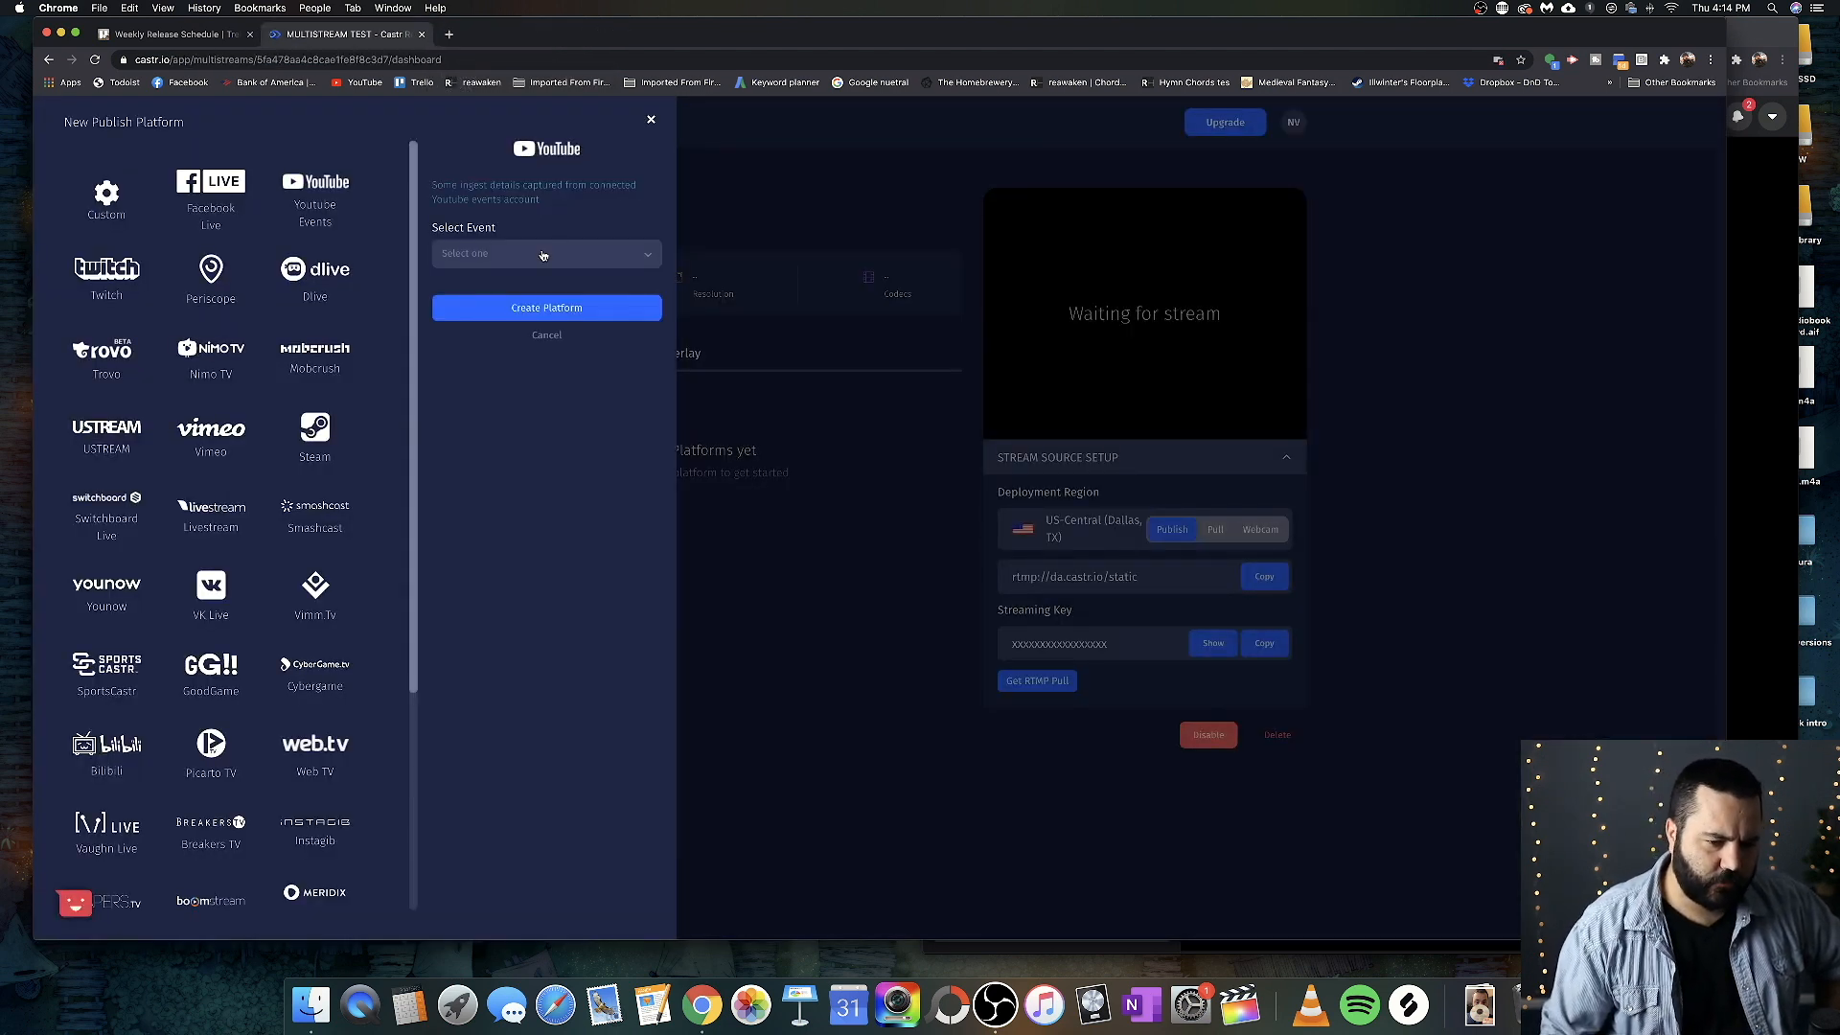
# Create a YouTube platform from the multistream test event, then begin adding another platform.
pyautogui.click(579, 259)
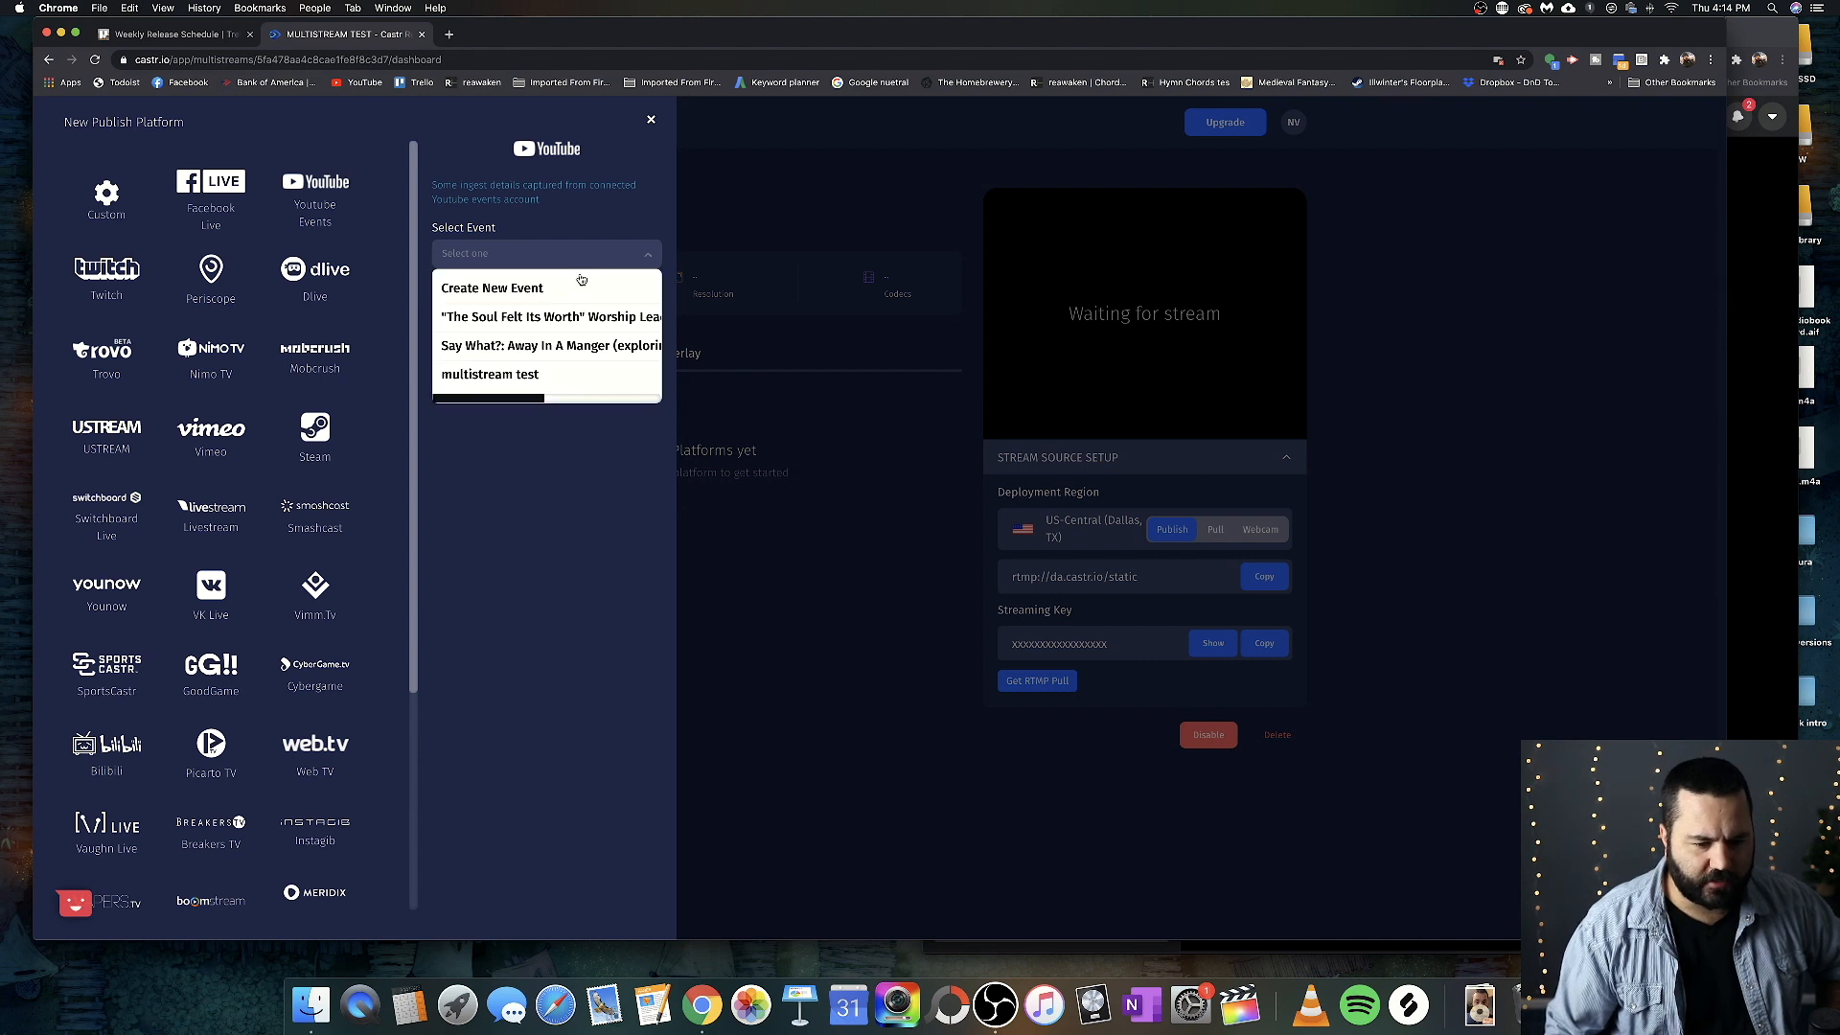
pyautogui.click(546, 375)
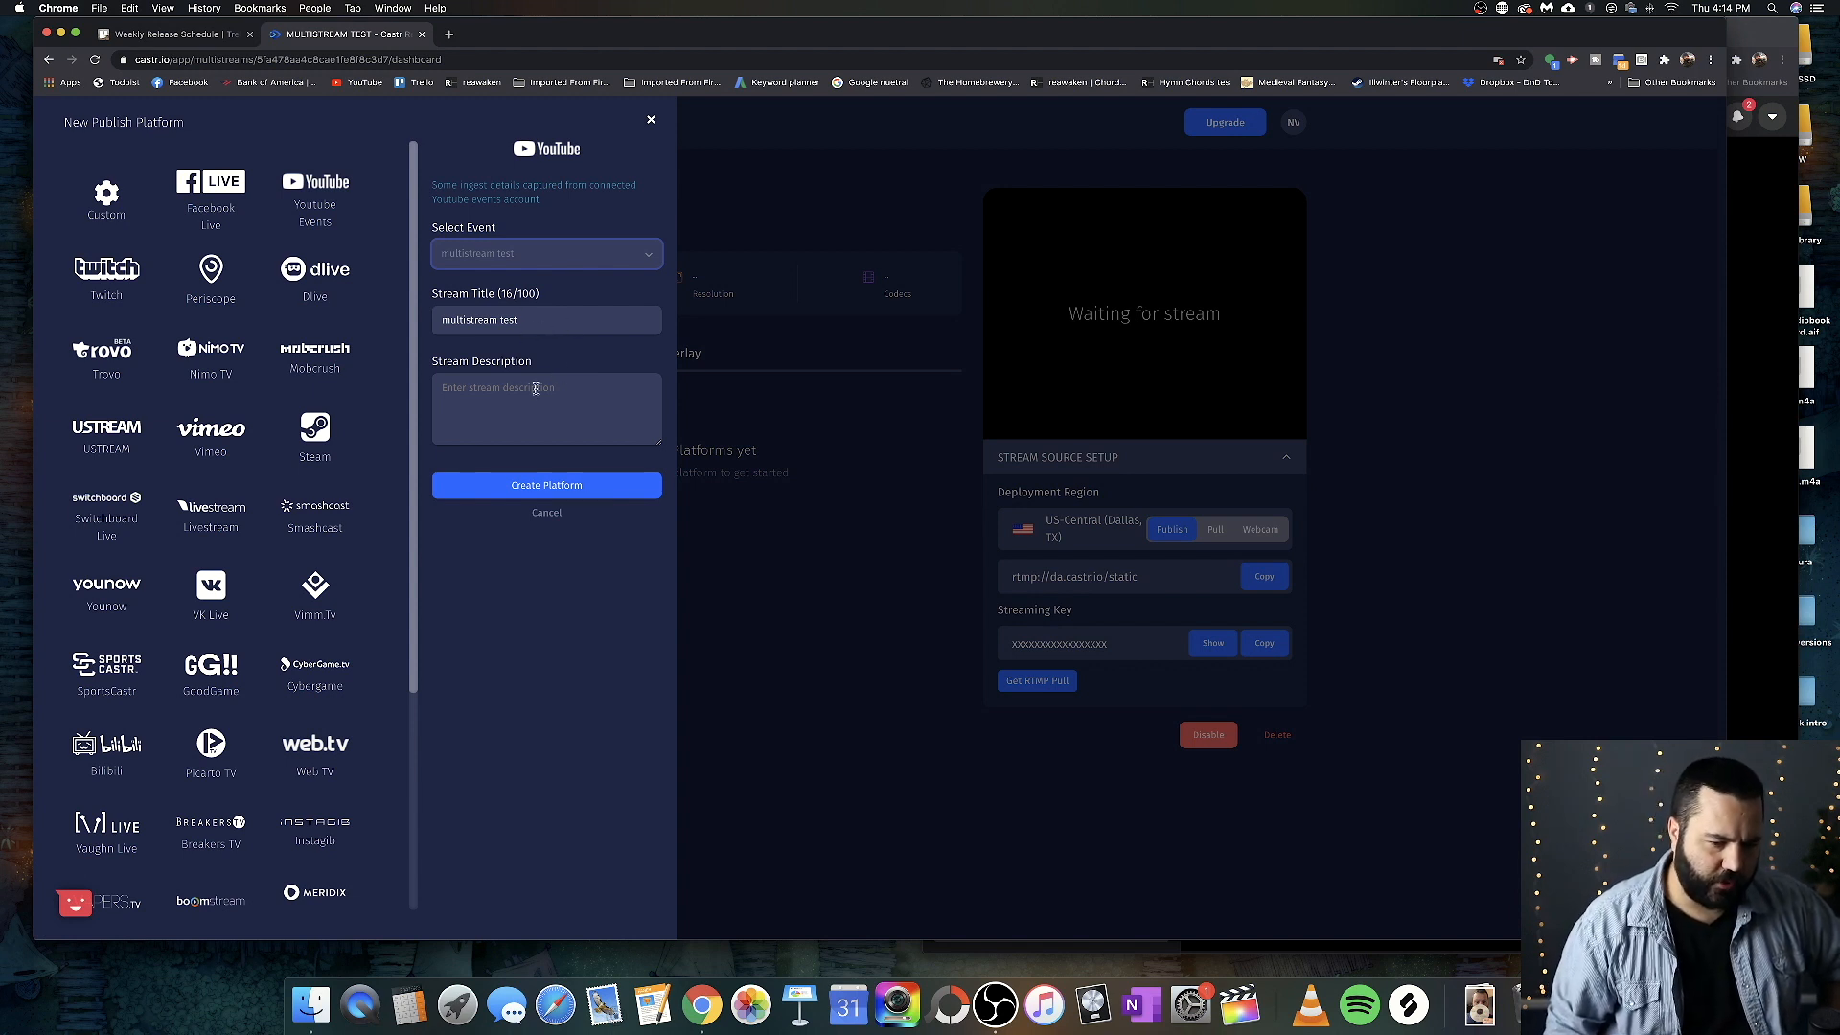
pyautogui.click(577, 489)
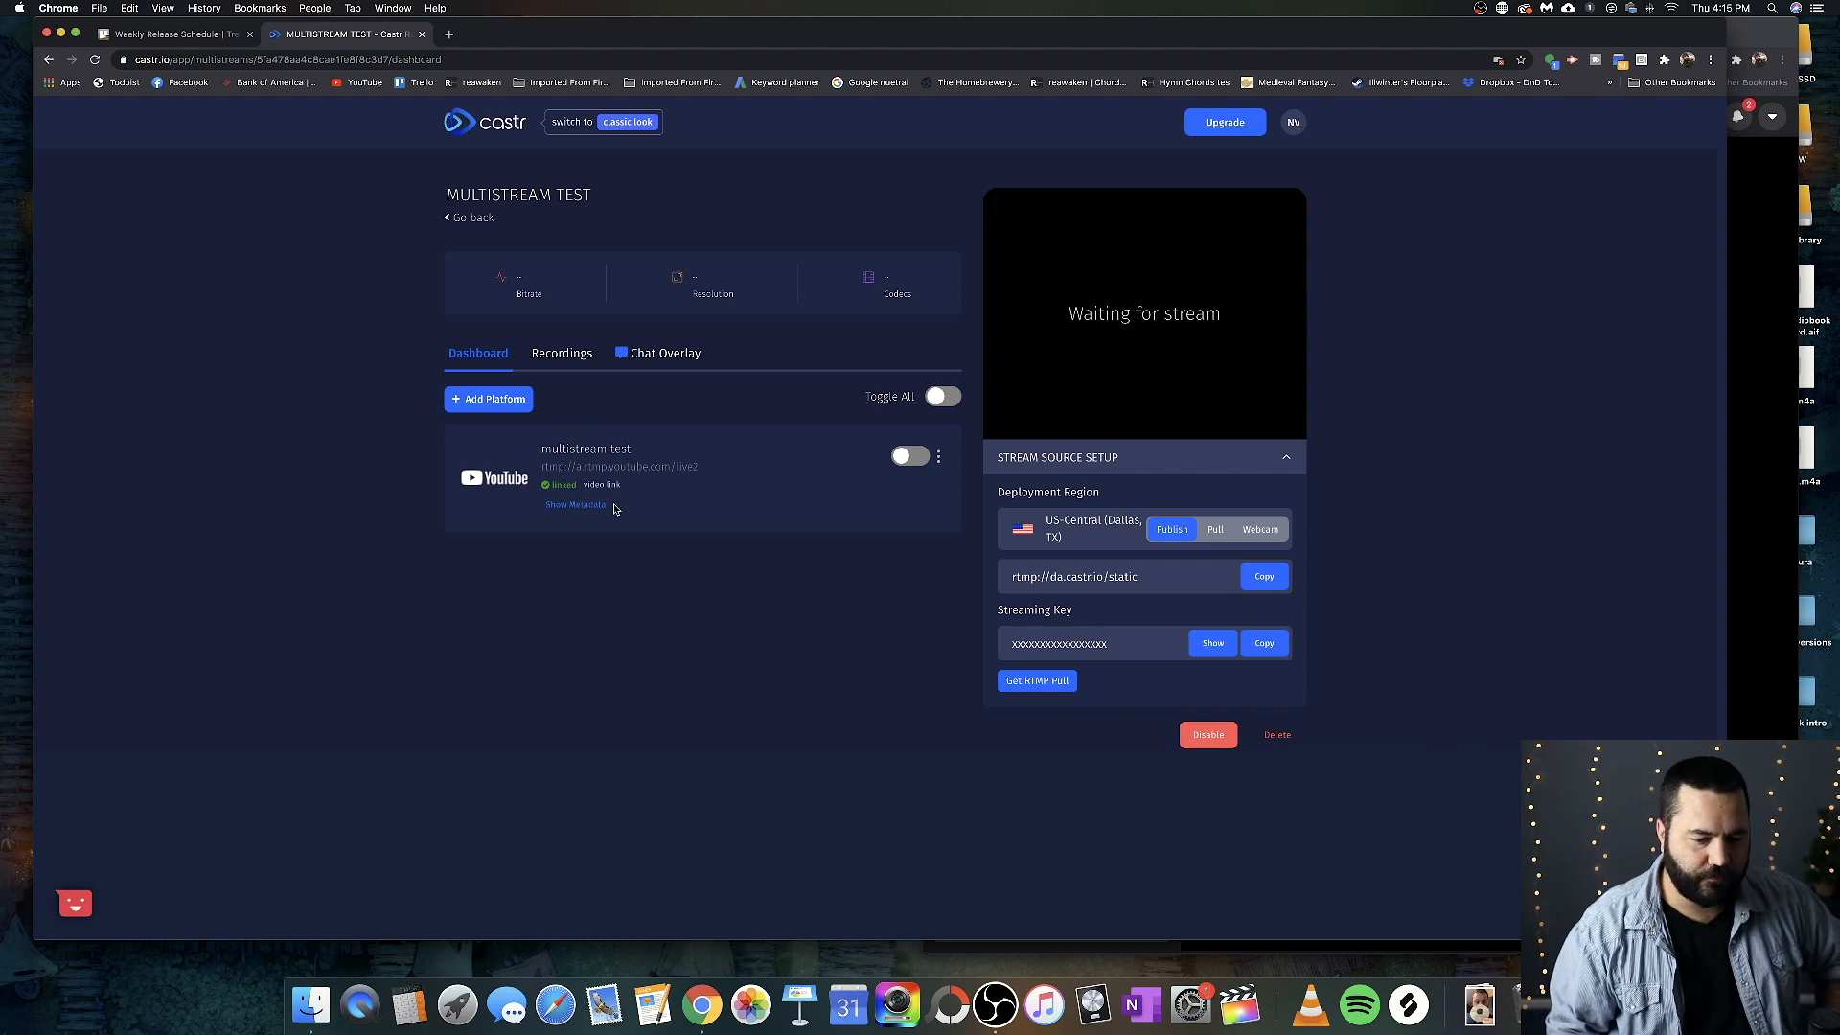
pyautogui.click(490, 399)
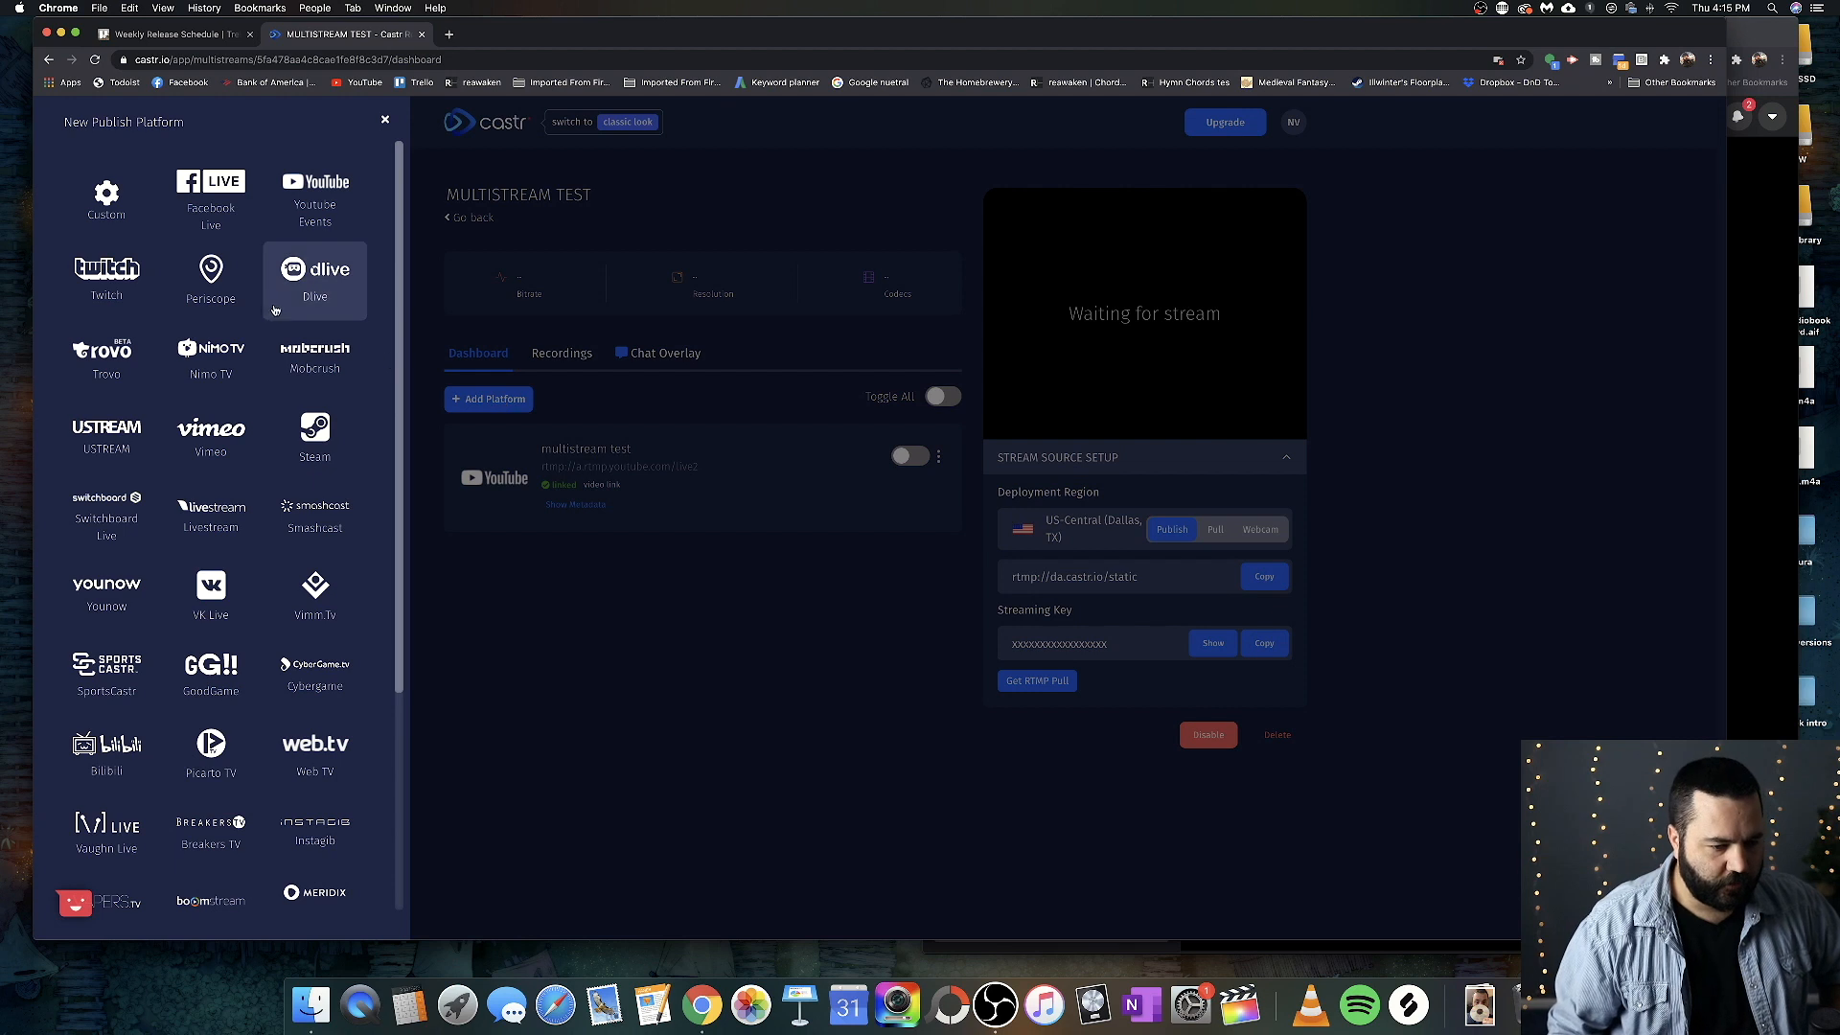
pyautogui.scroll(-5, 271, 309)
pyautogui.scroll(5, 270, 309)
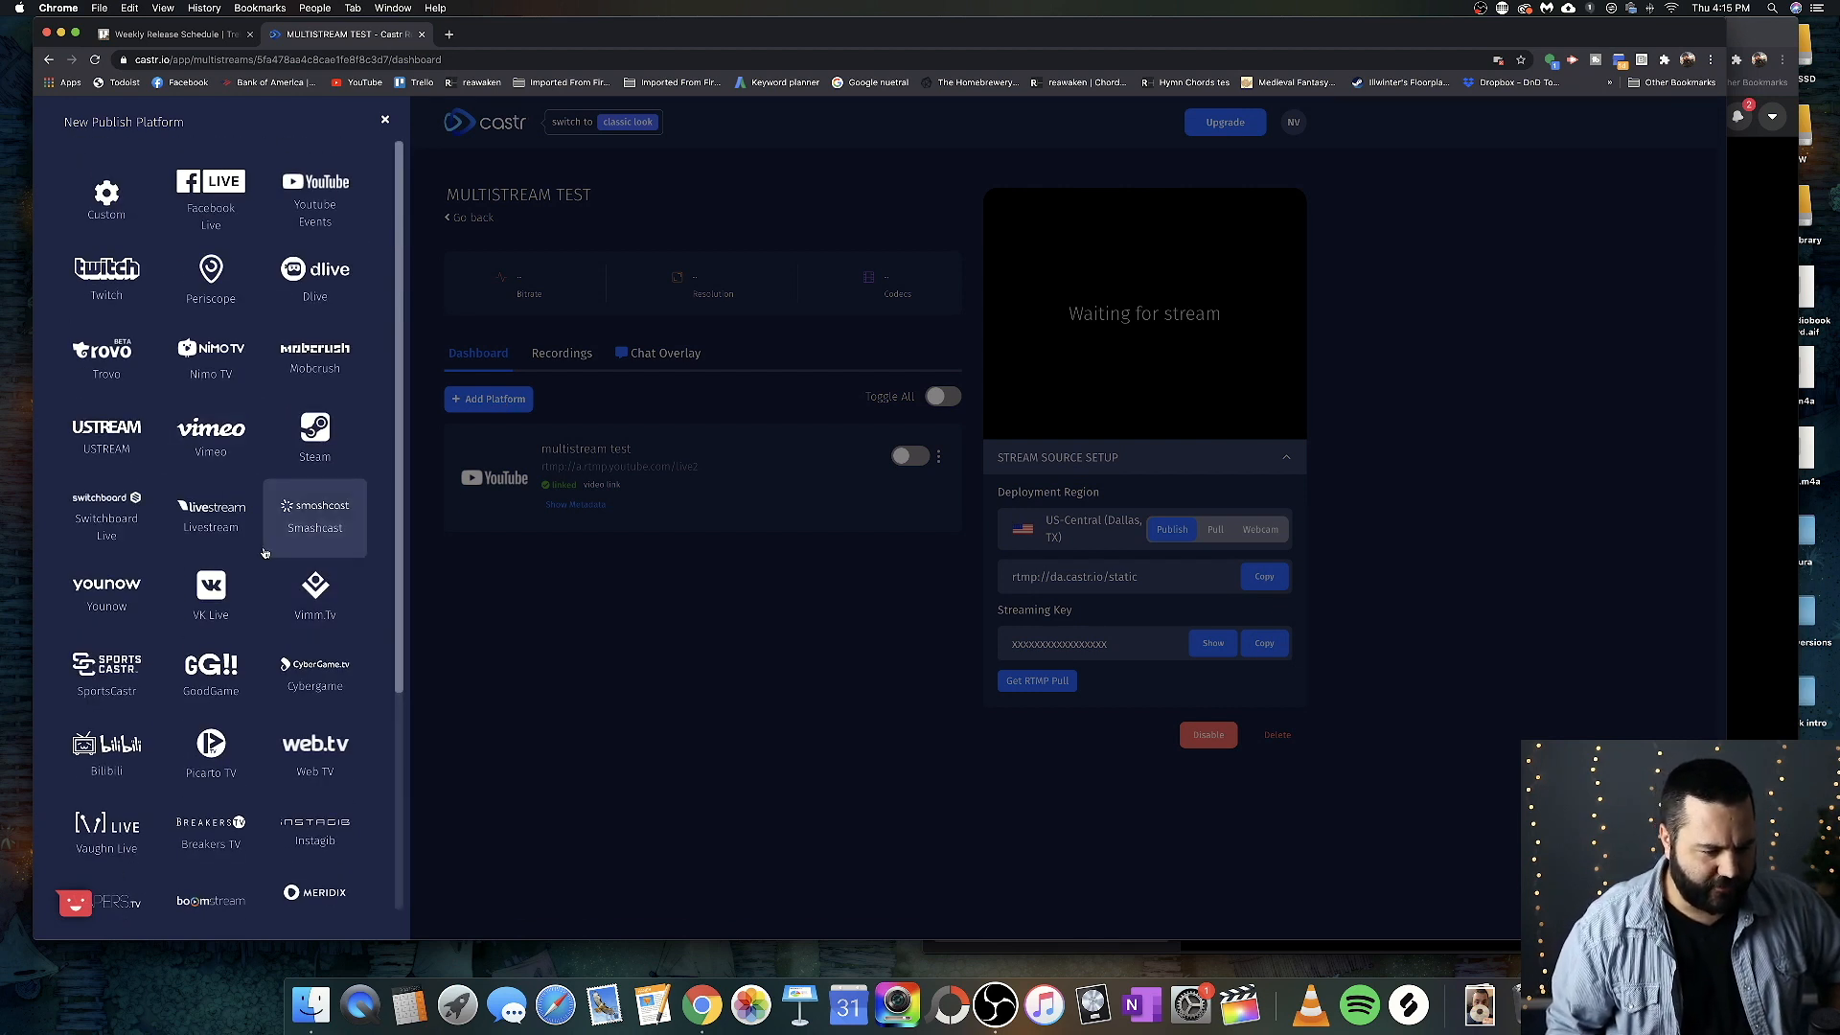
pyautogui.scroll(-1, 265, 552)
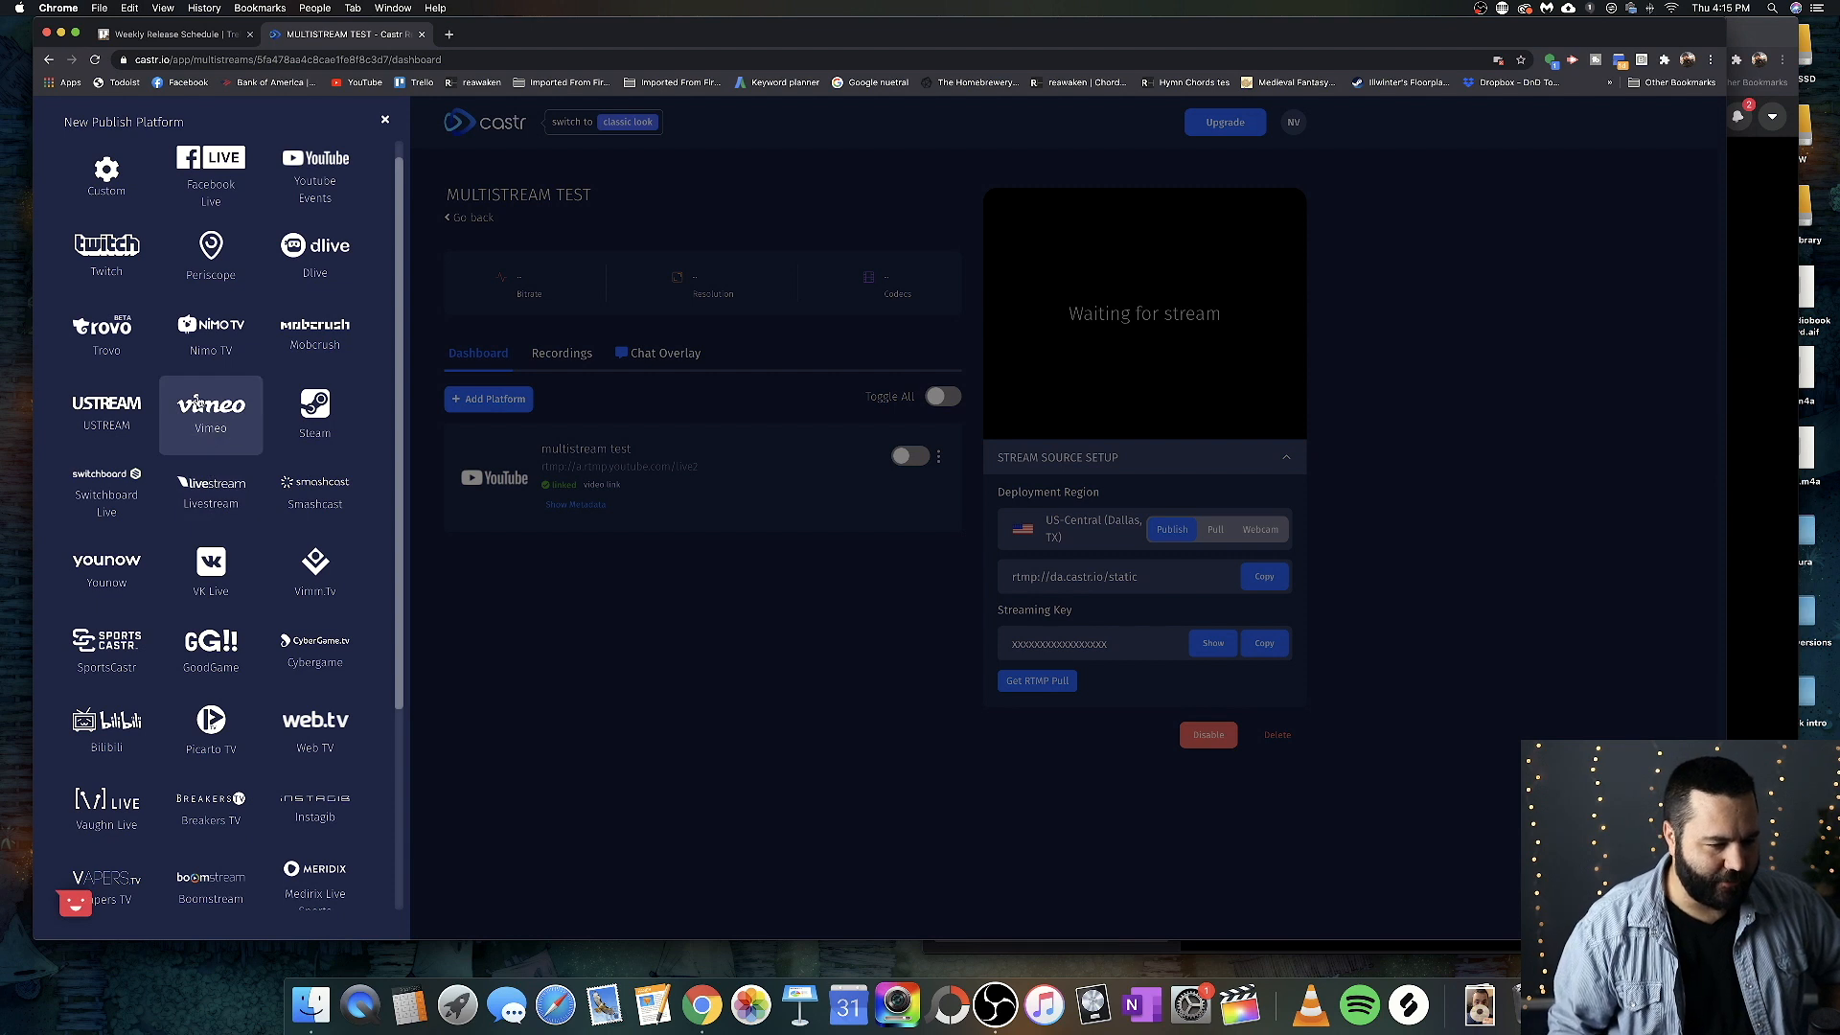
pyautogui.scroll(1, 226, 417)
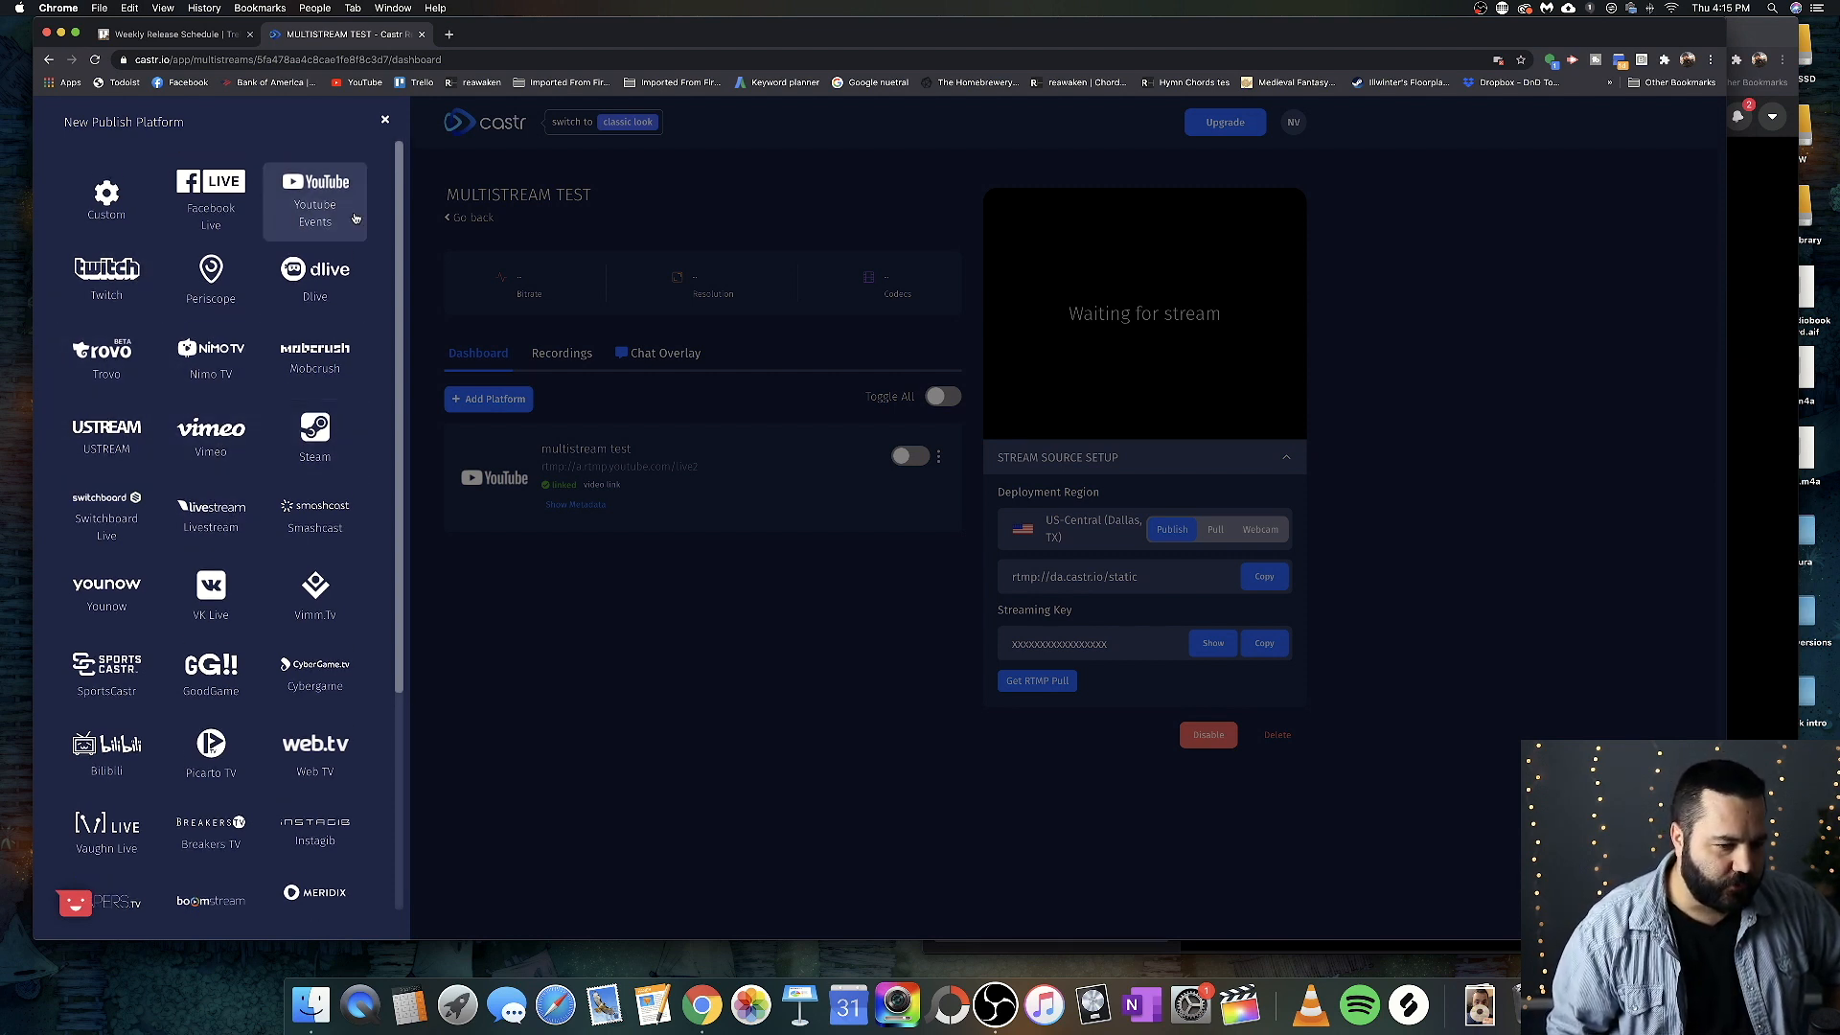
pyautogui.scroll(-5, 287, 316)
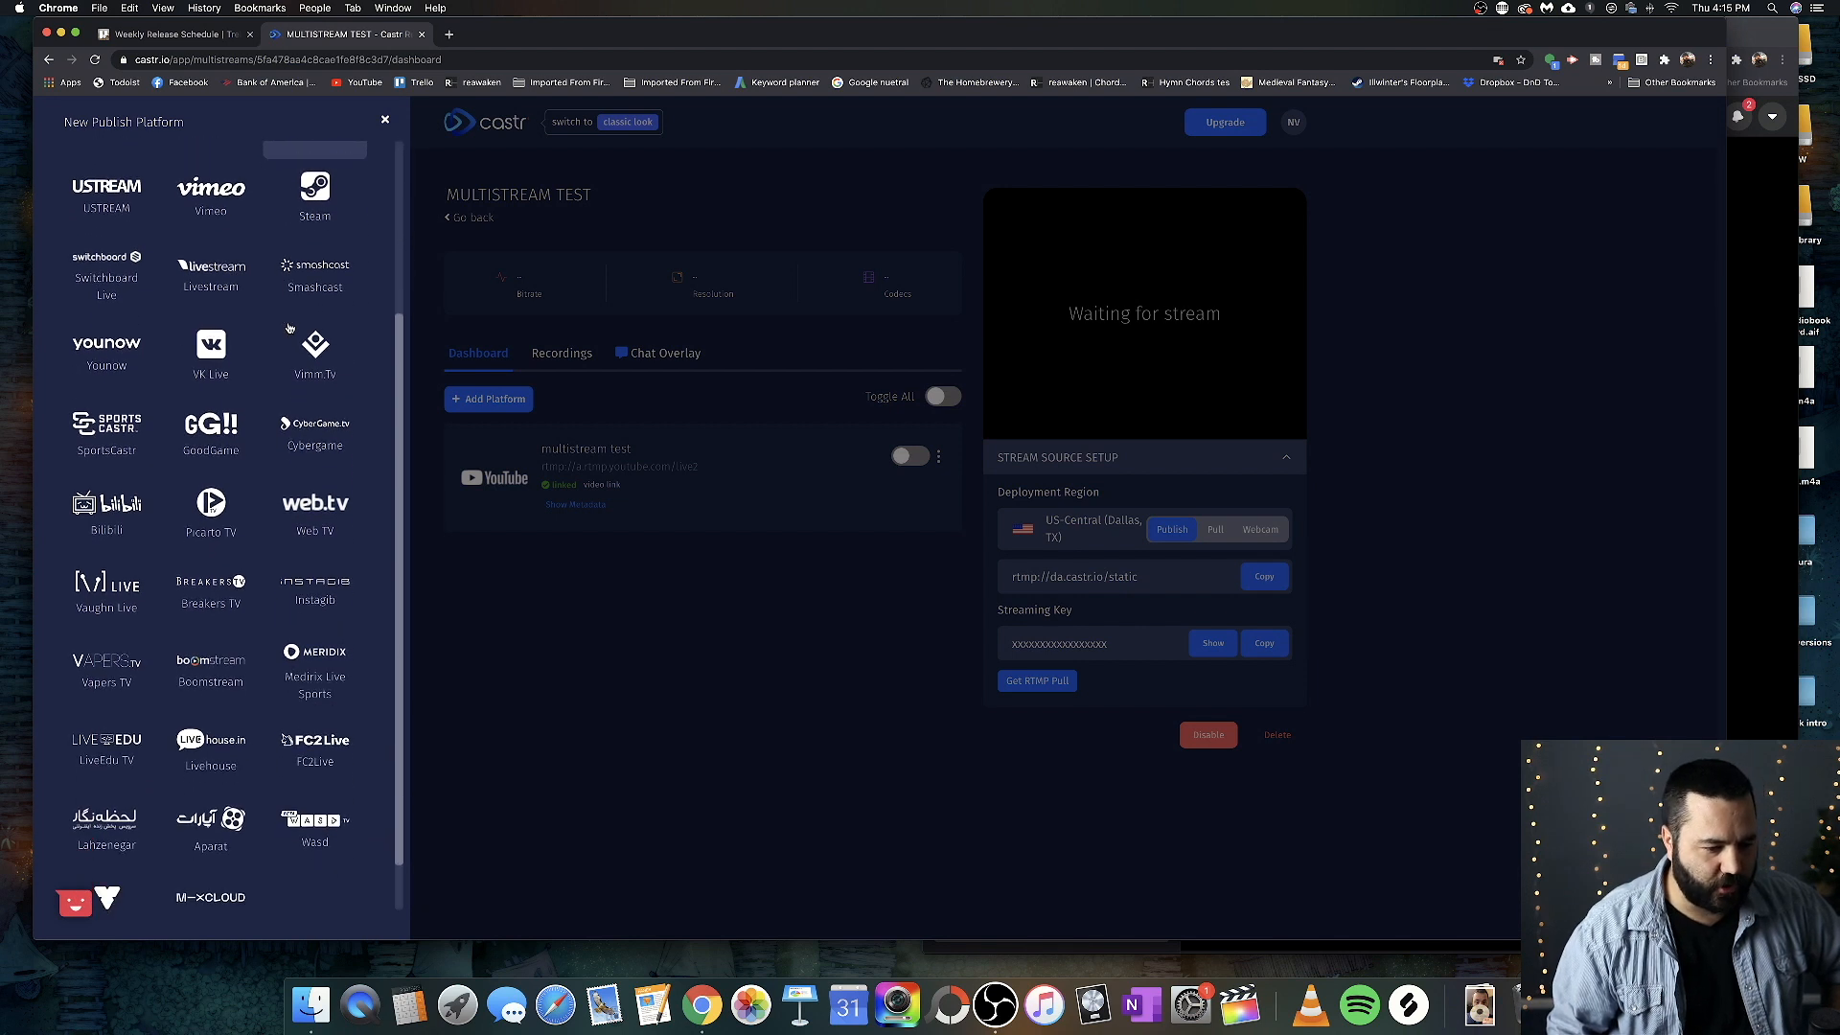
pyautogui.scroll(5, 217, 433)
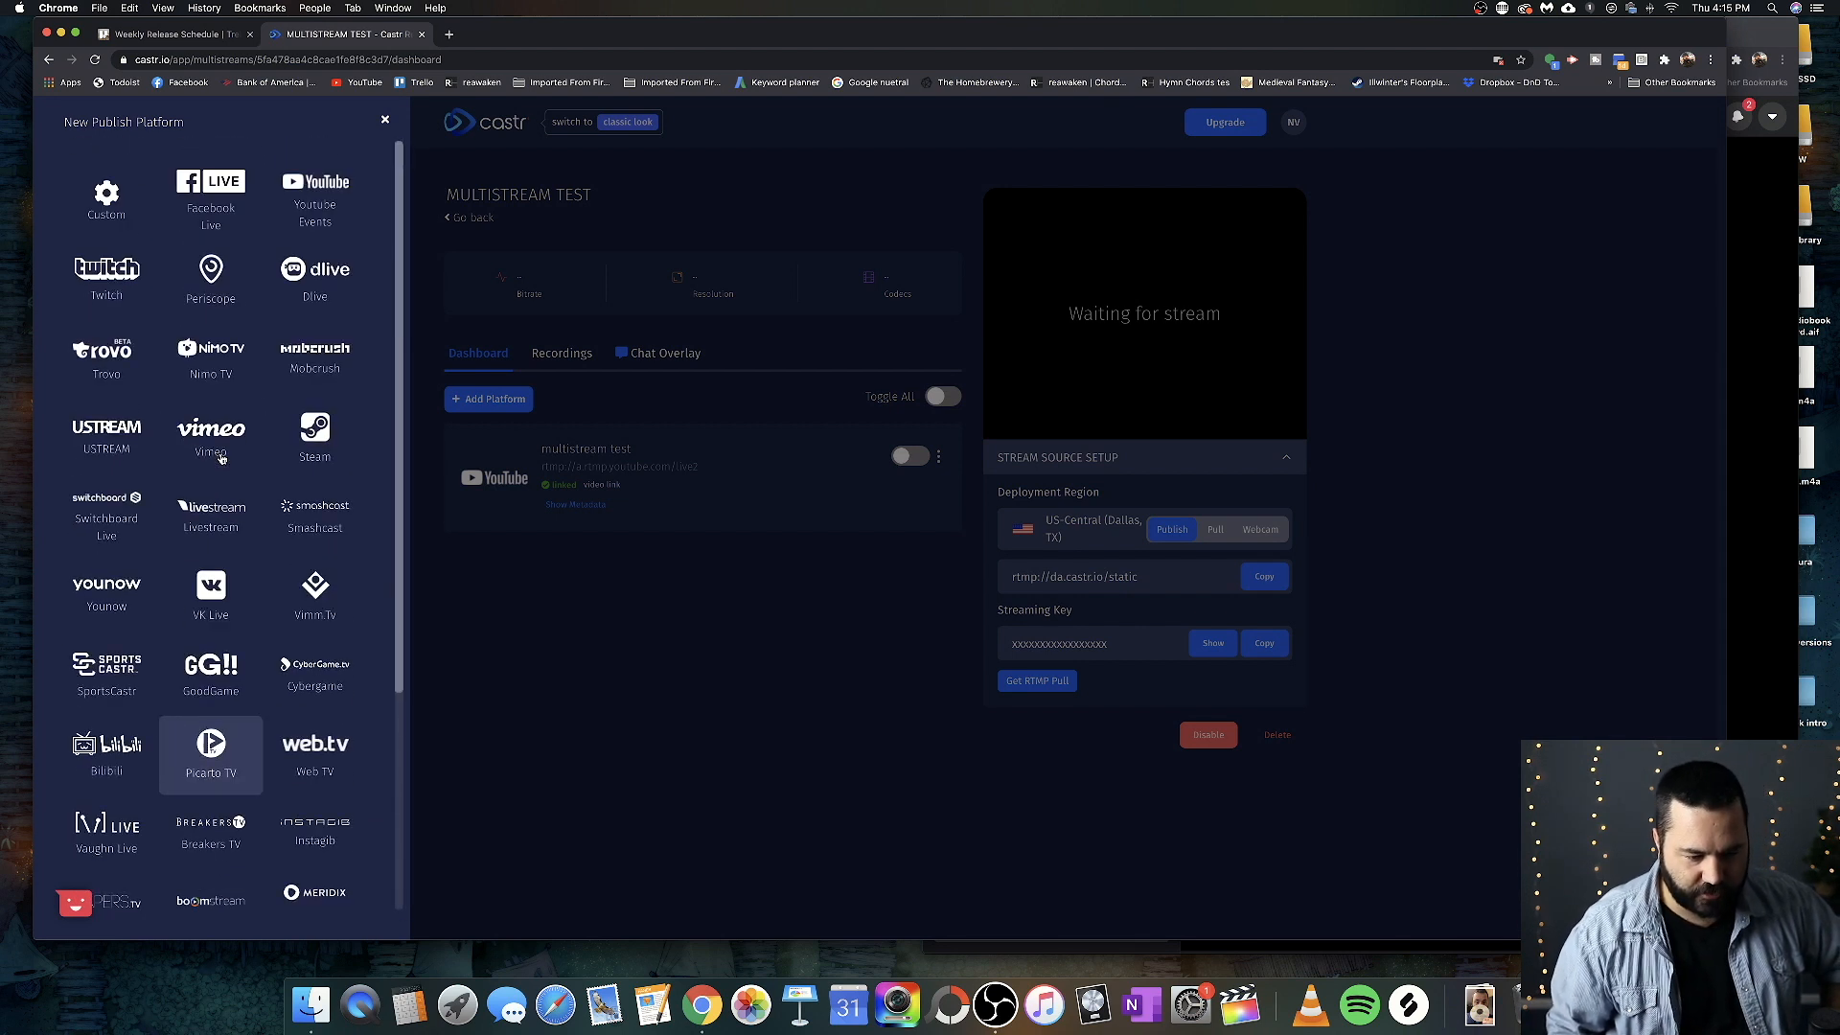
# Choose Facebook Live with server/key setup and bring Facebook Live Producer into view.
pyautogui.click(200, 197)
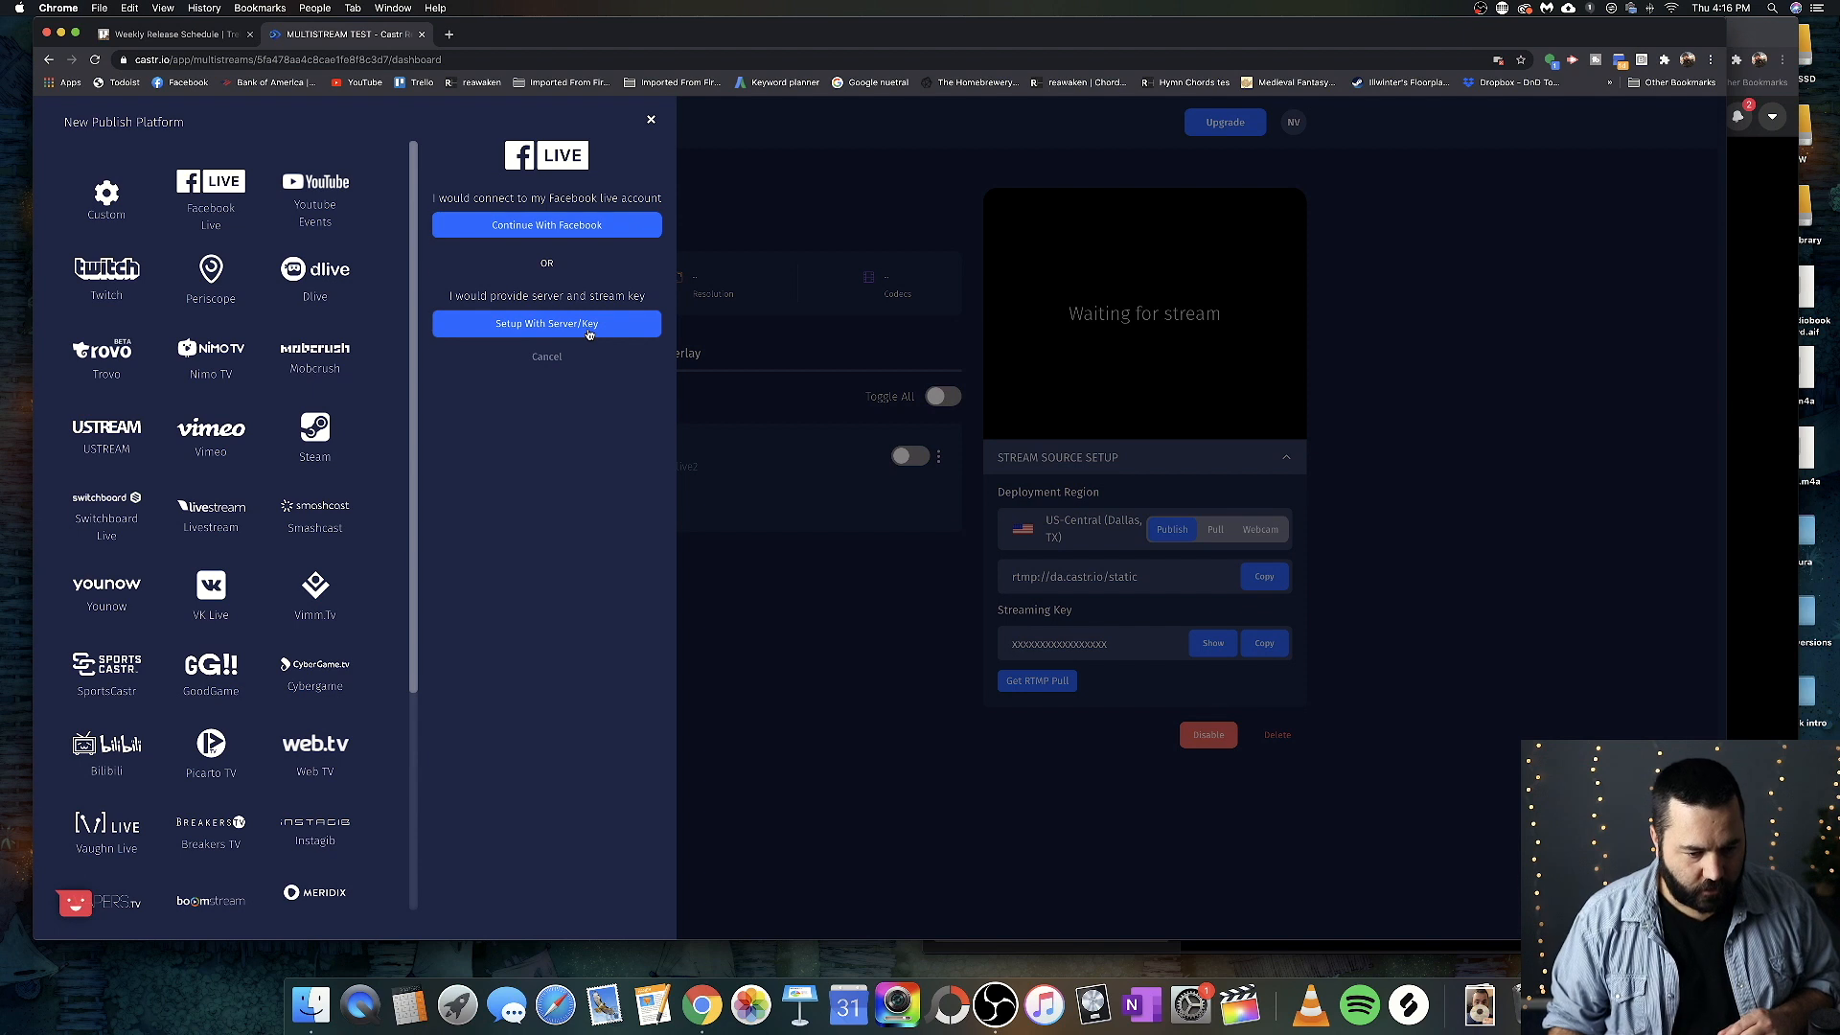
pyautogui.click(588, 329)
pyautogui.press('super+grave')
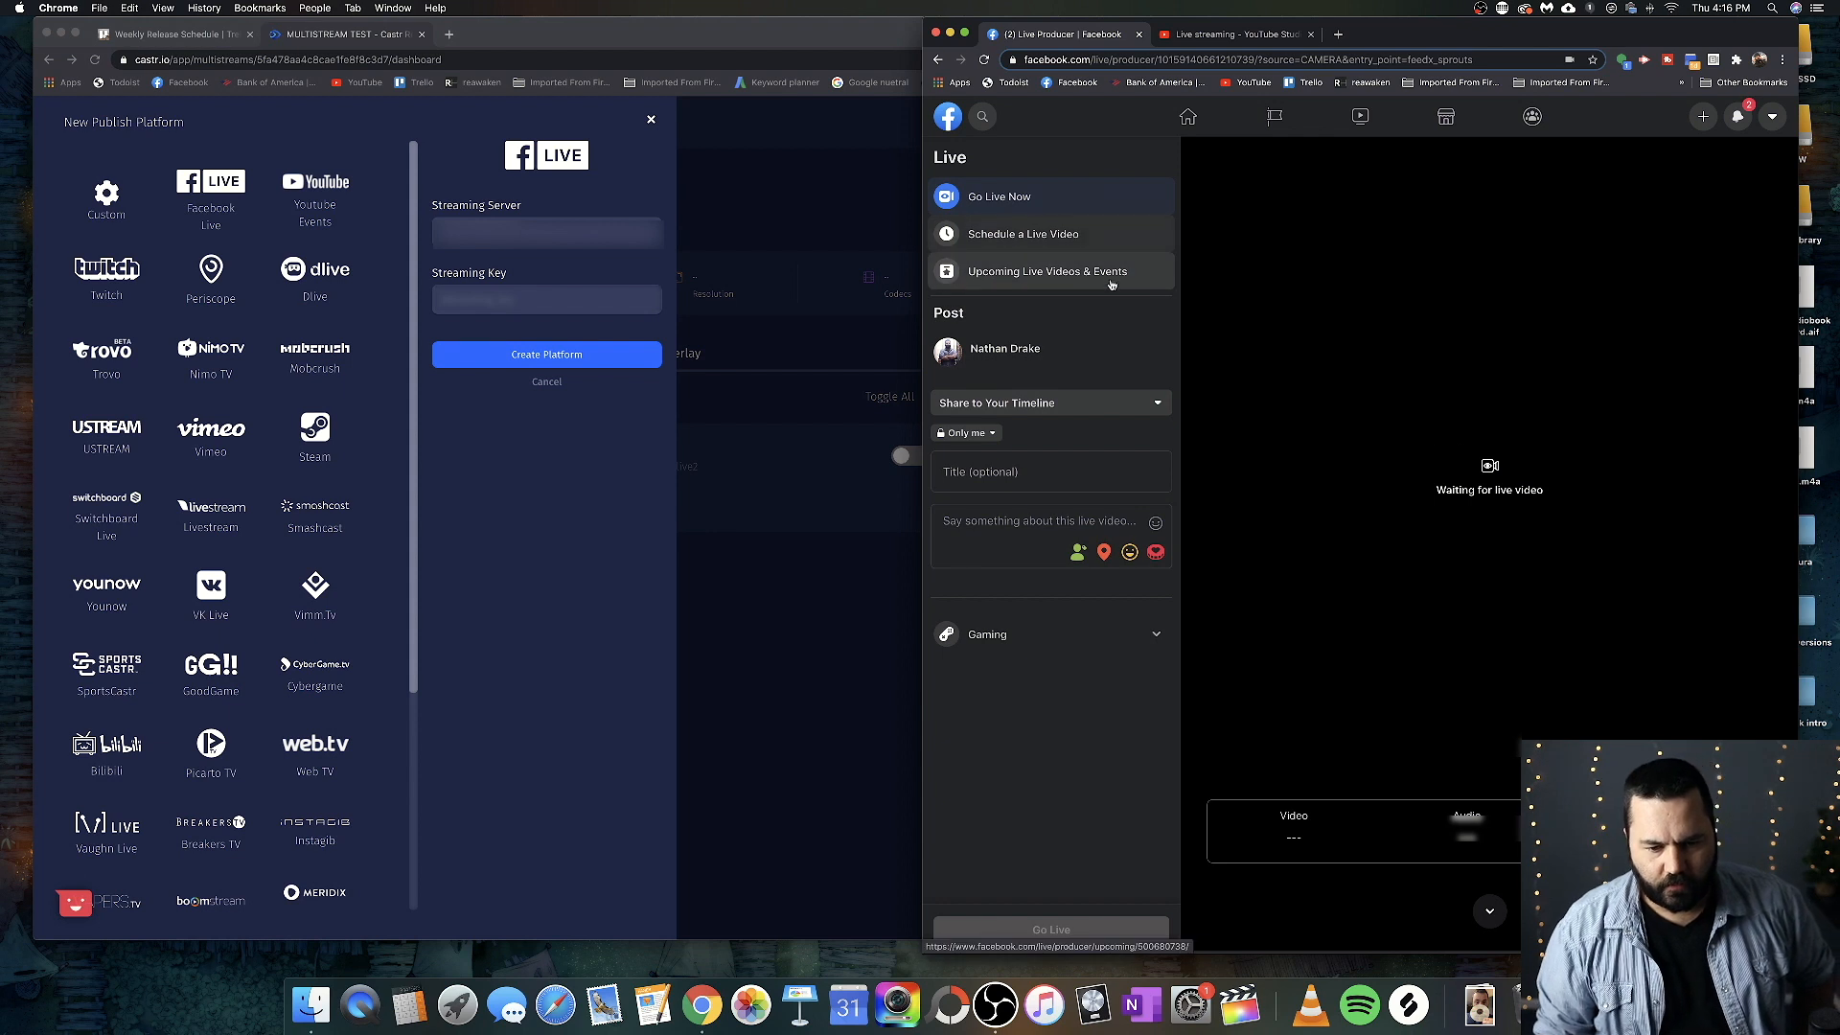
pyautogui.click(998, 196)
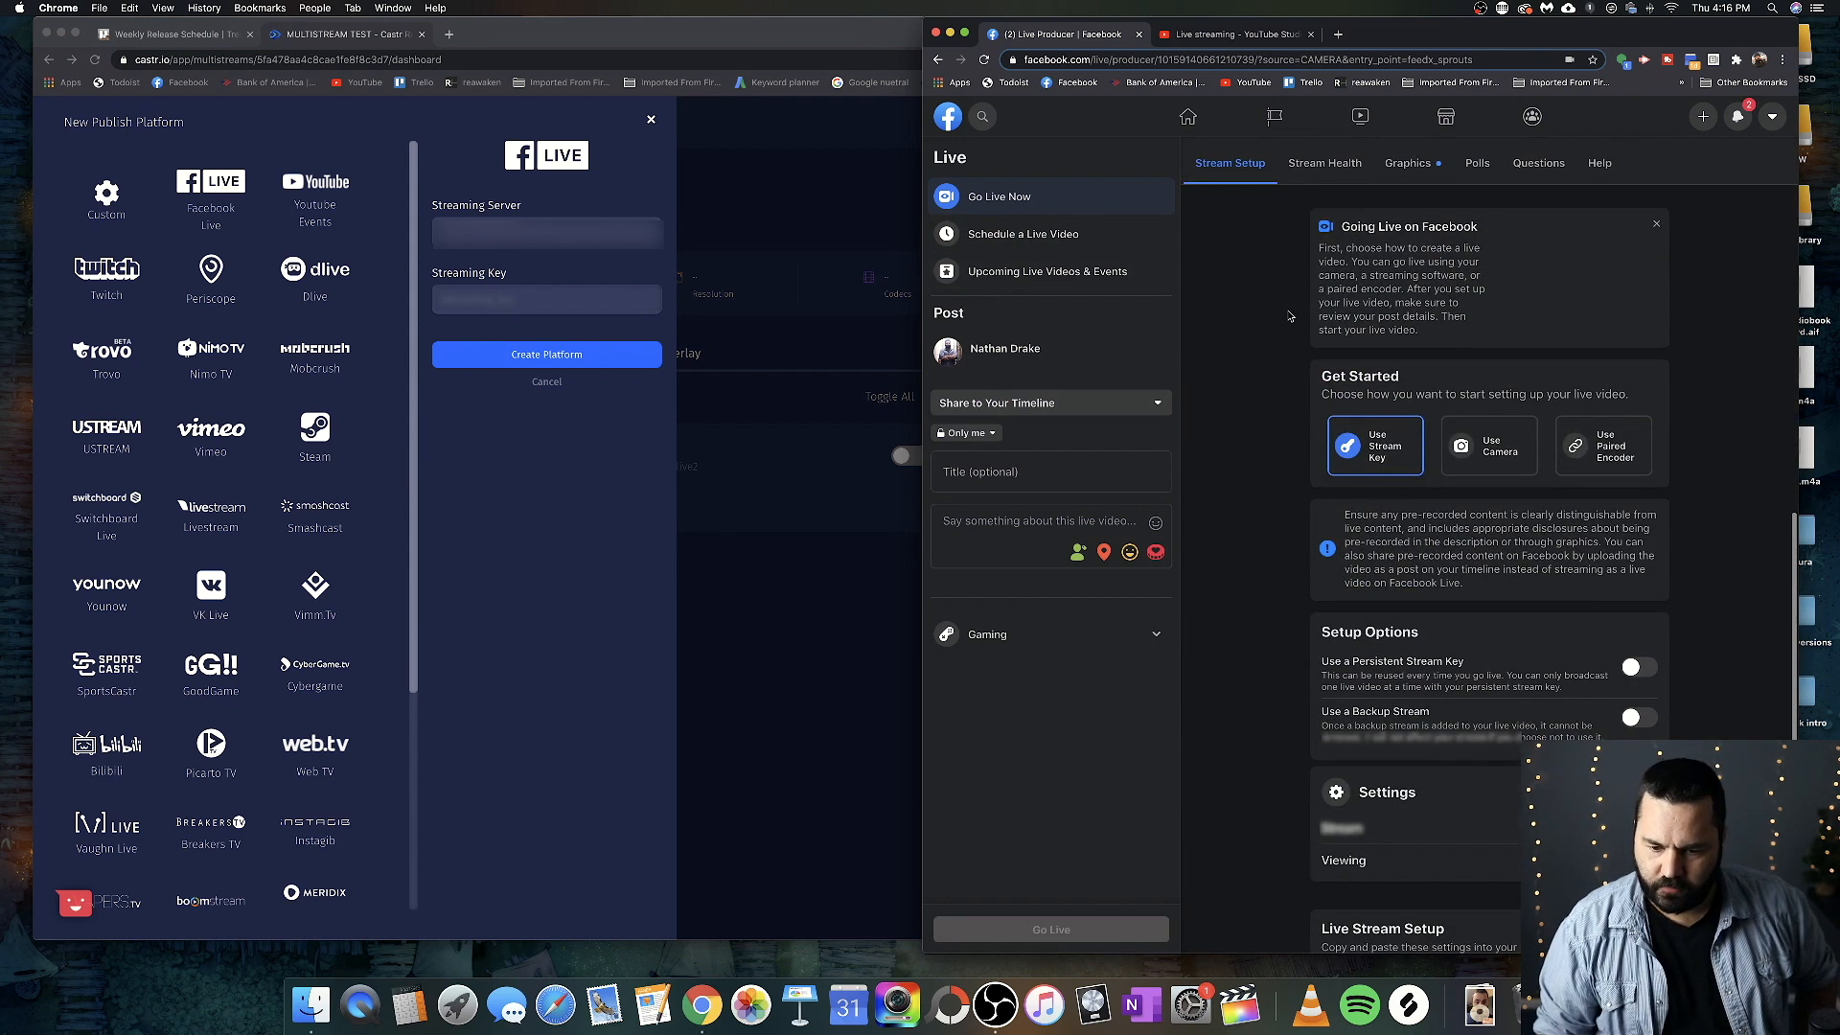
pyautogui.scroll(-3, 1437, 432)
pyautogui.click(1375, 318)
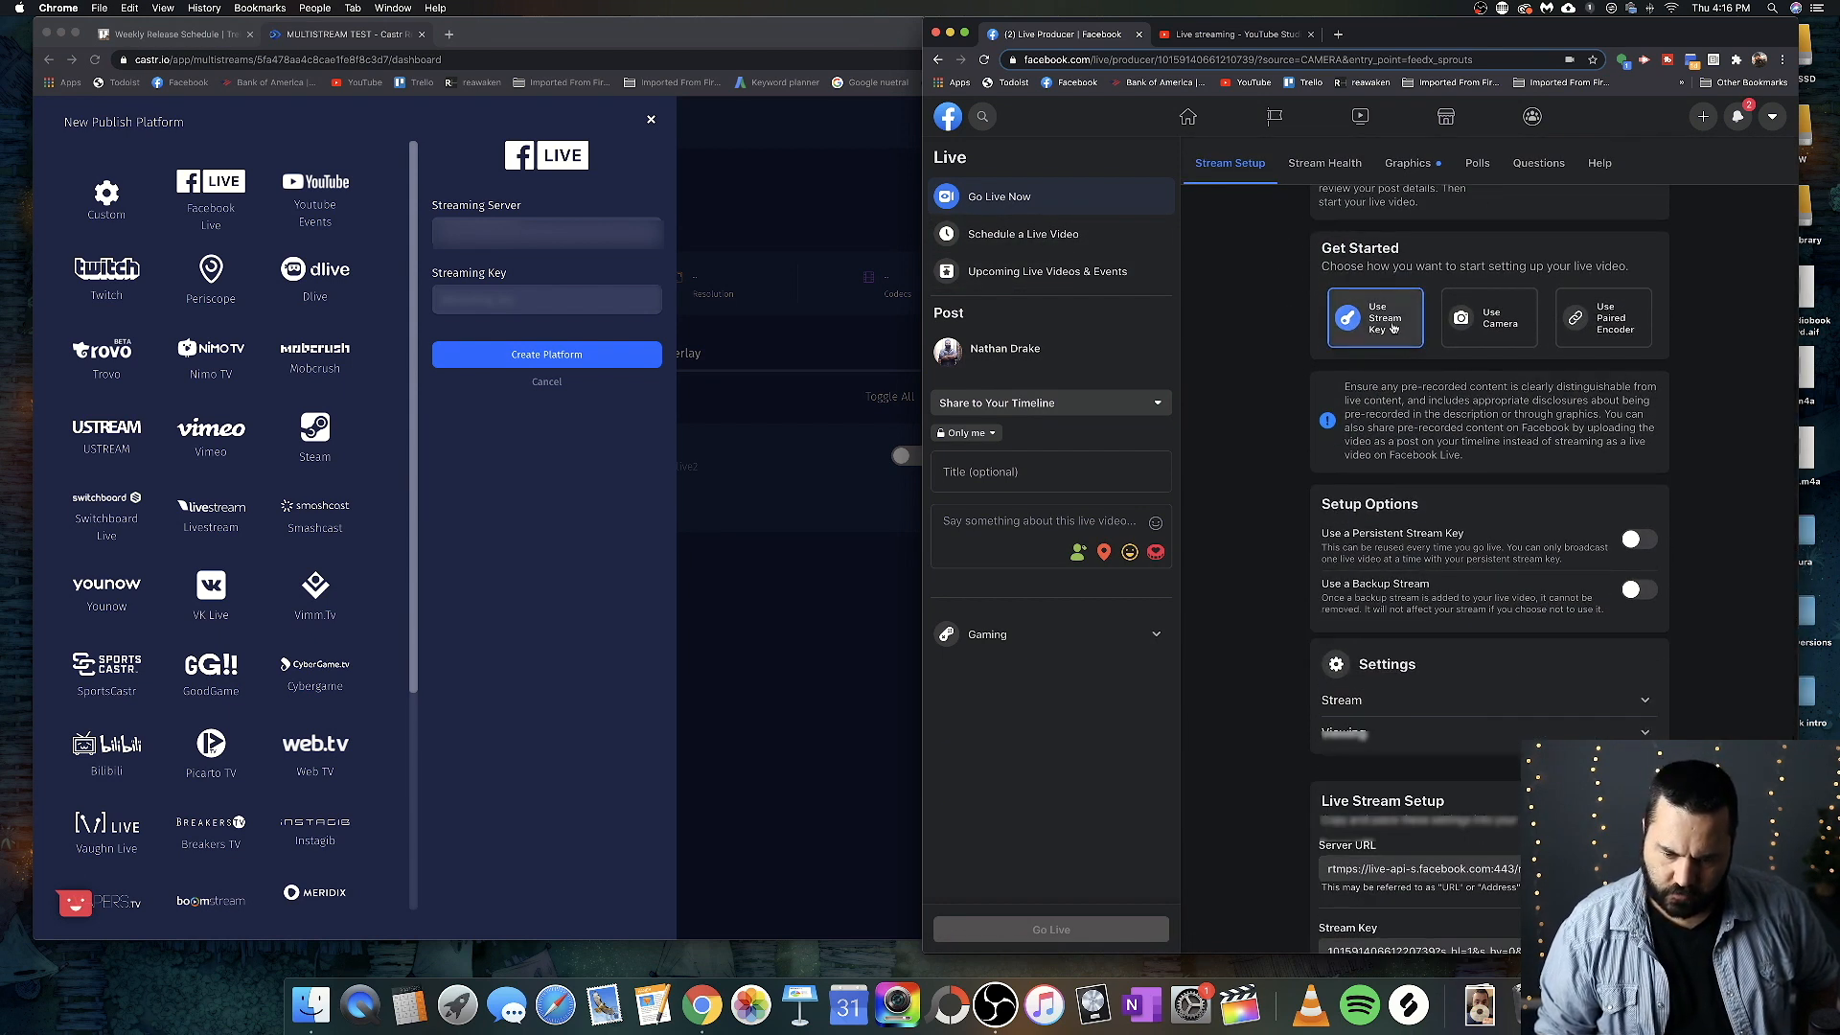
pyautogui.scroll(-3, 1393, 330)
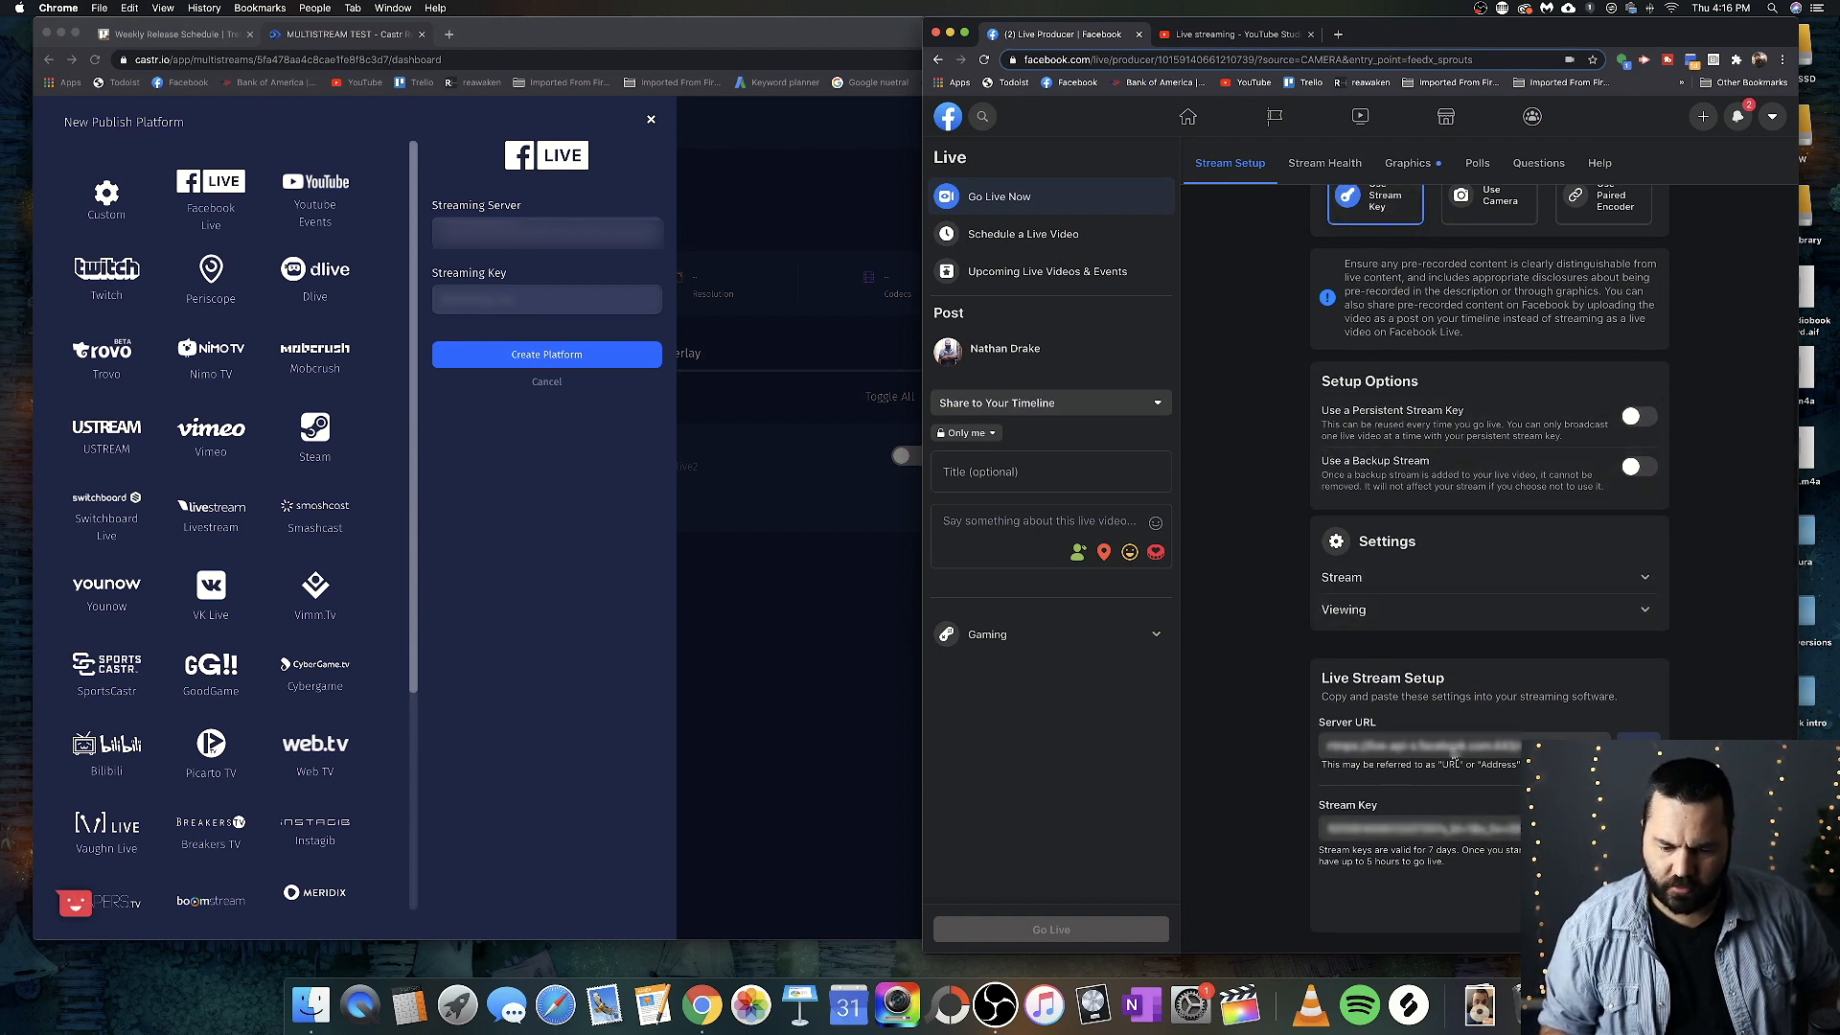
pyautogui.click(1535, 746)
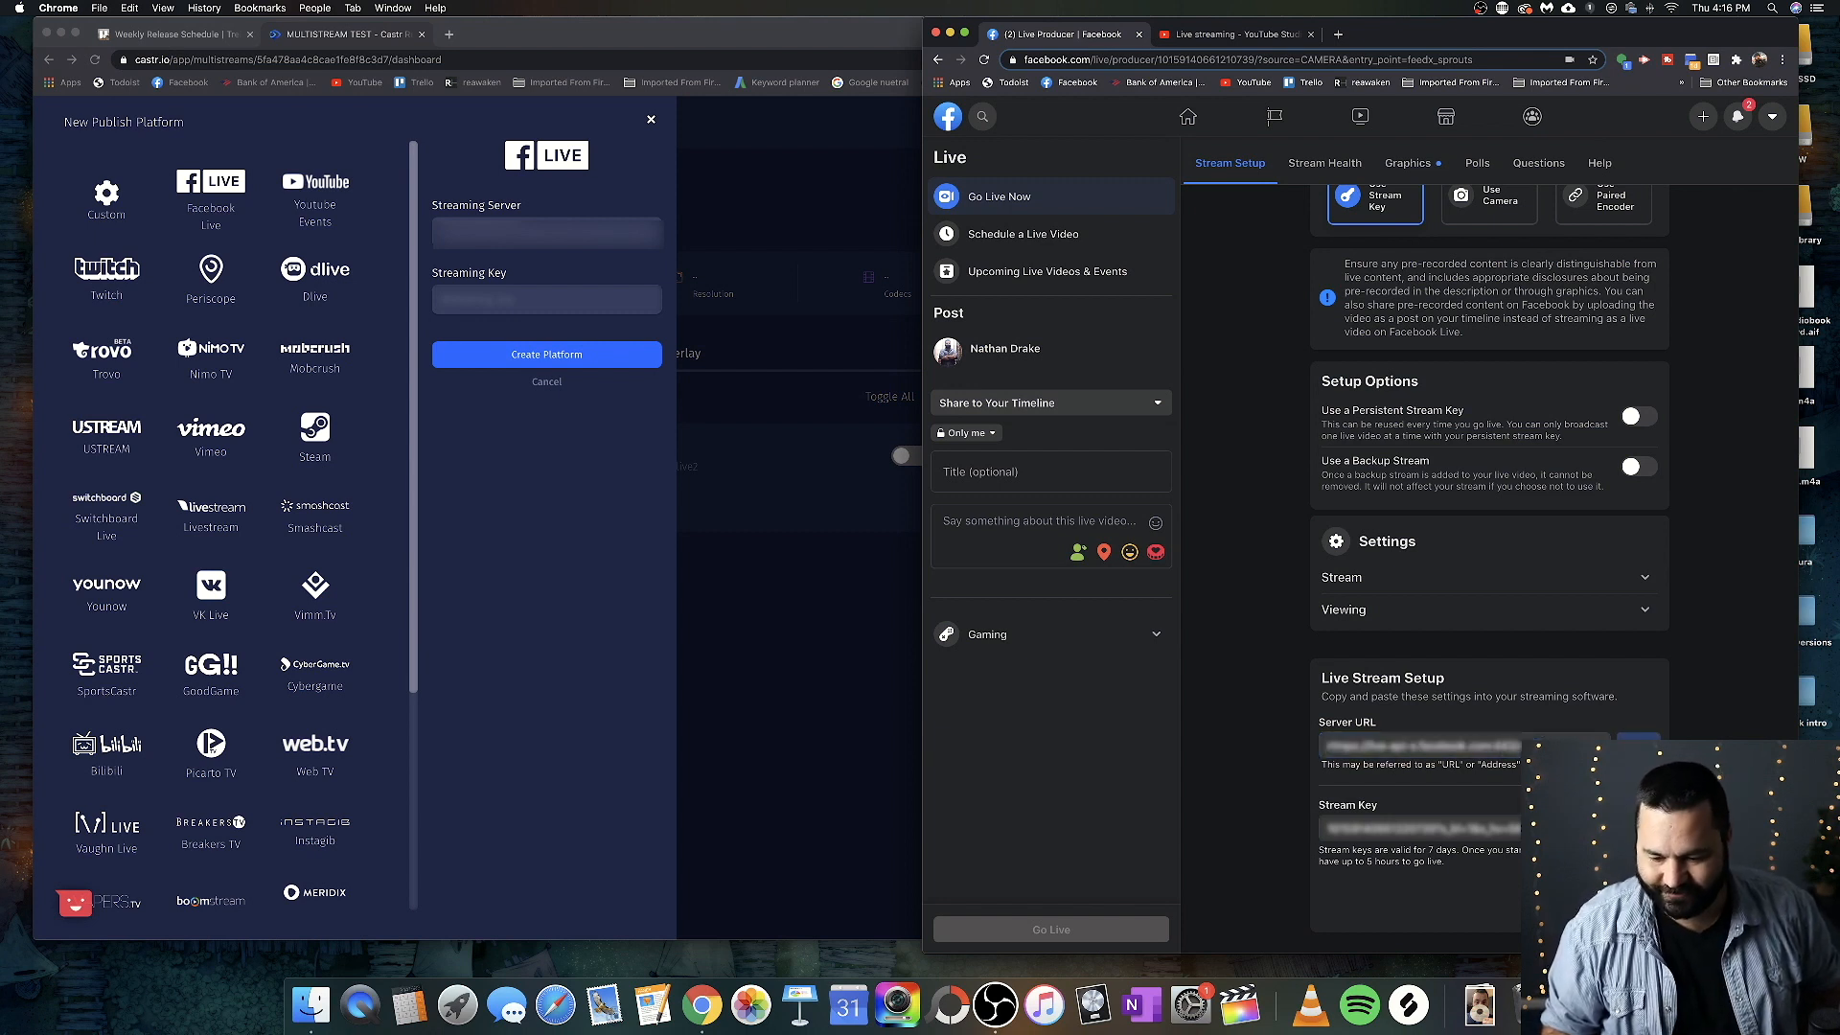
pyautogui.press('super+c')
pyautogui.click(547, 234)
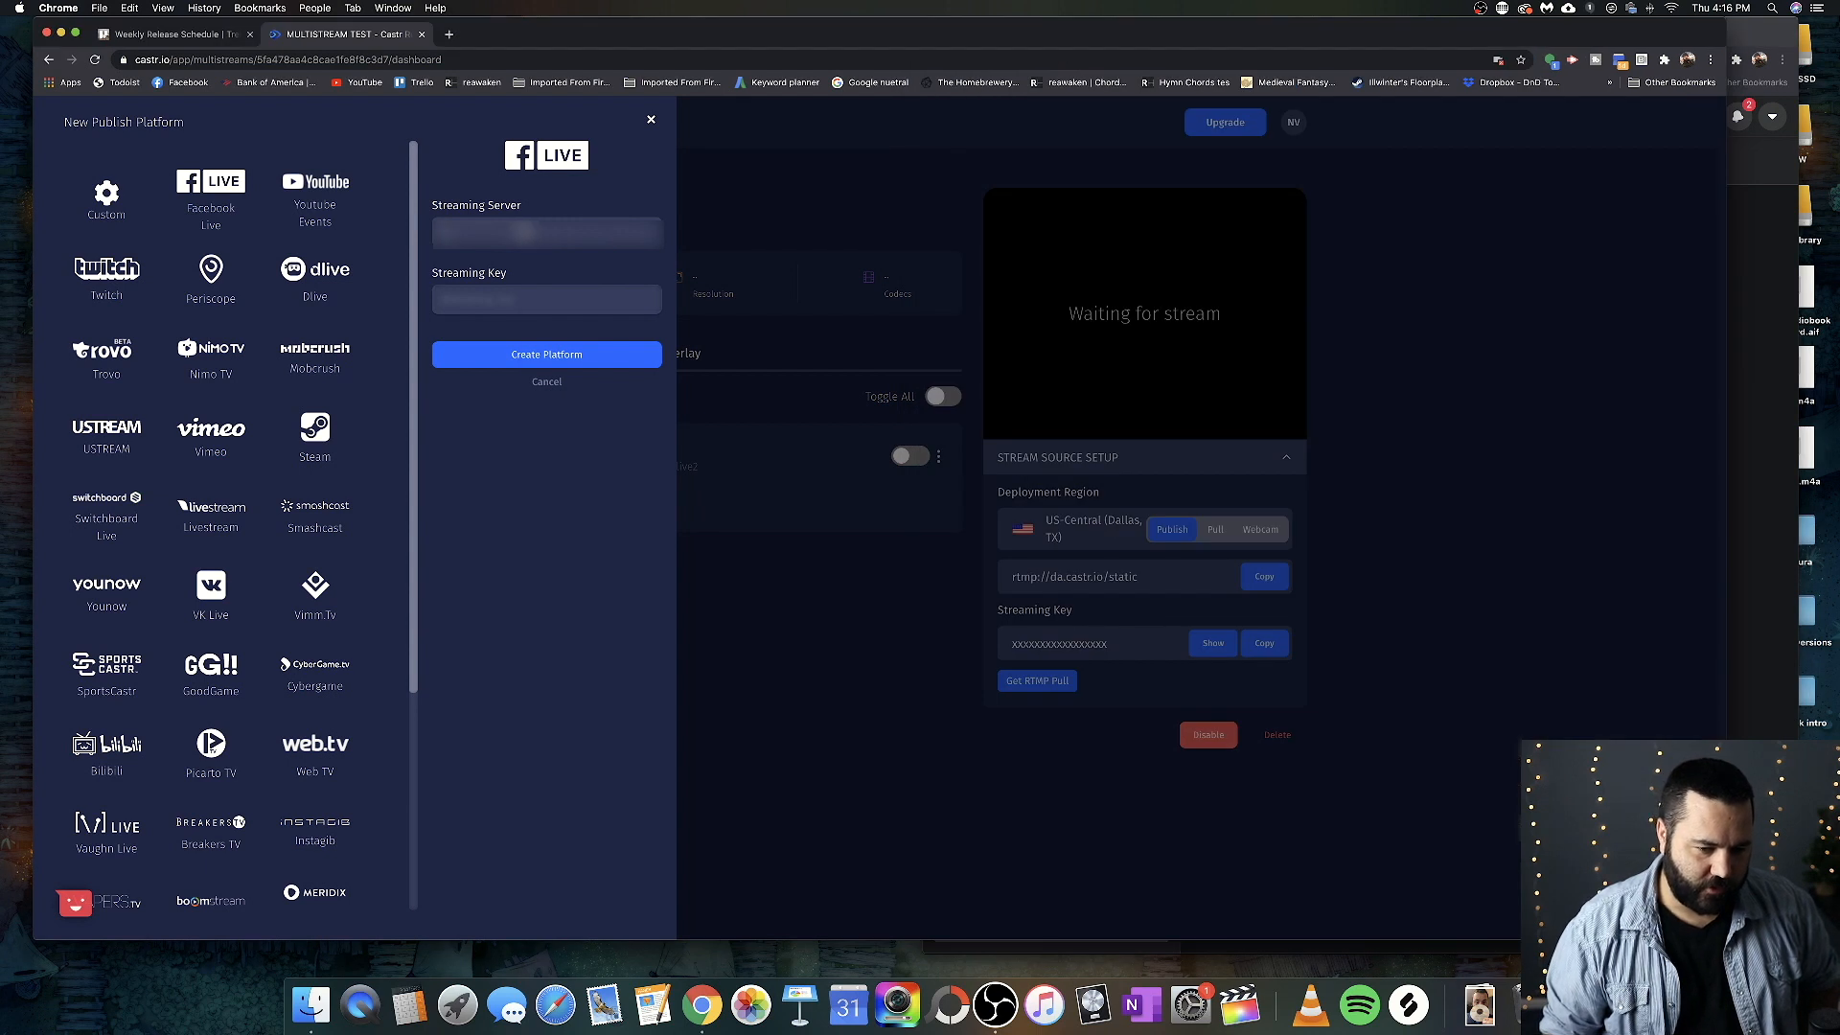
pyautogui.rightClick(546, 233)
pyautogui.click(604, 334)
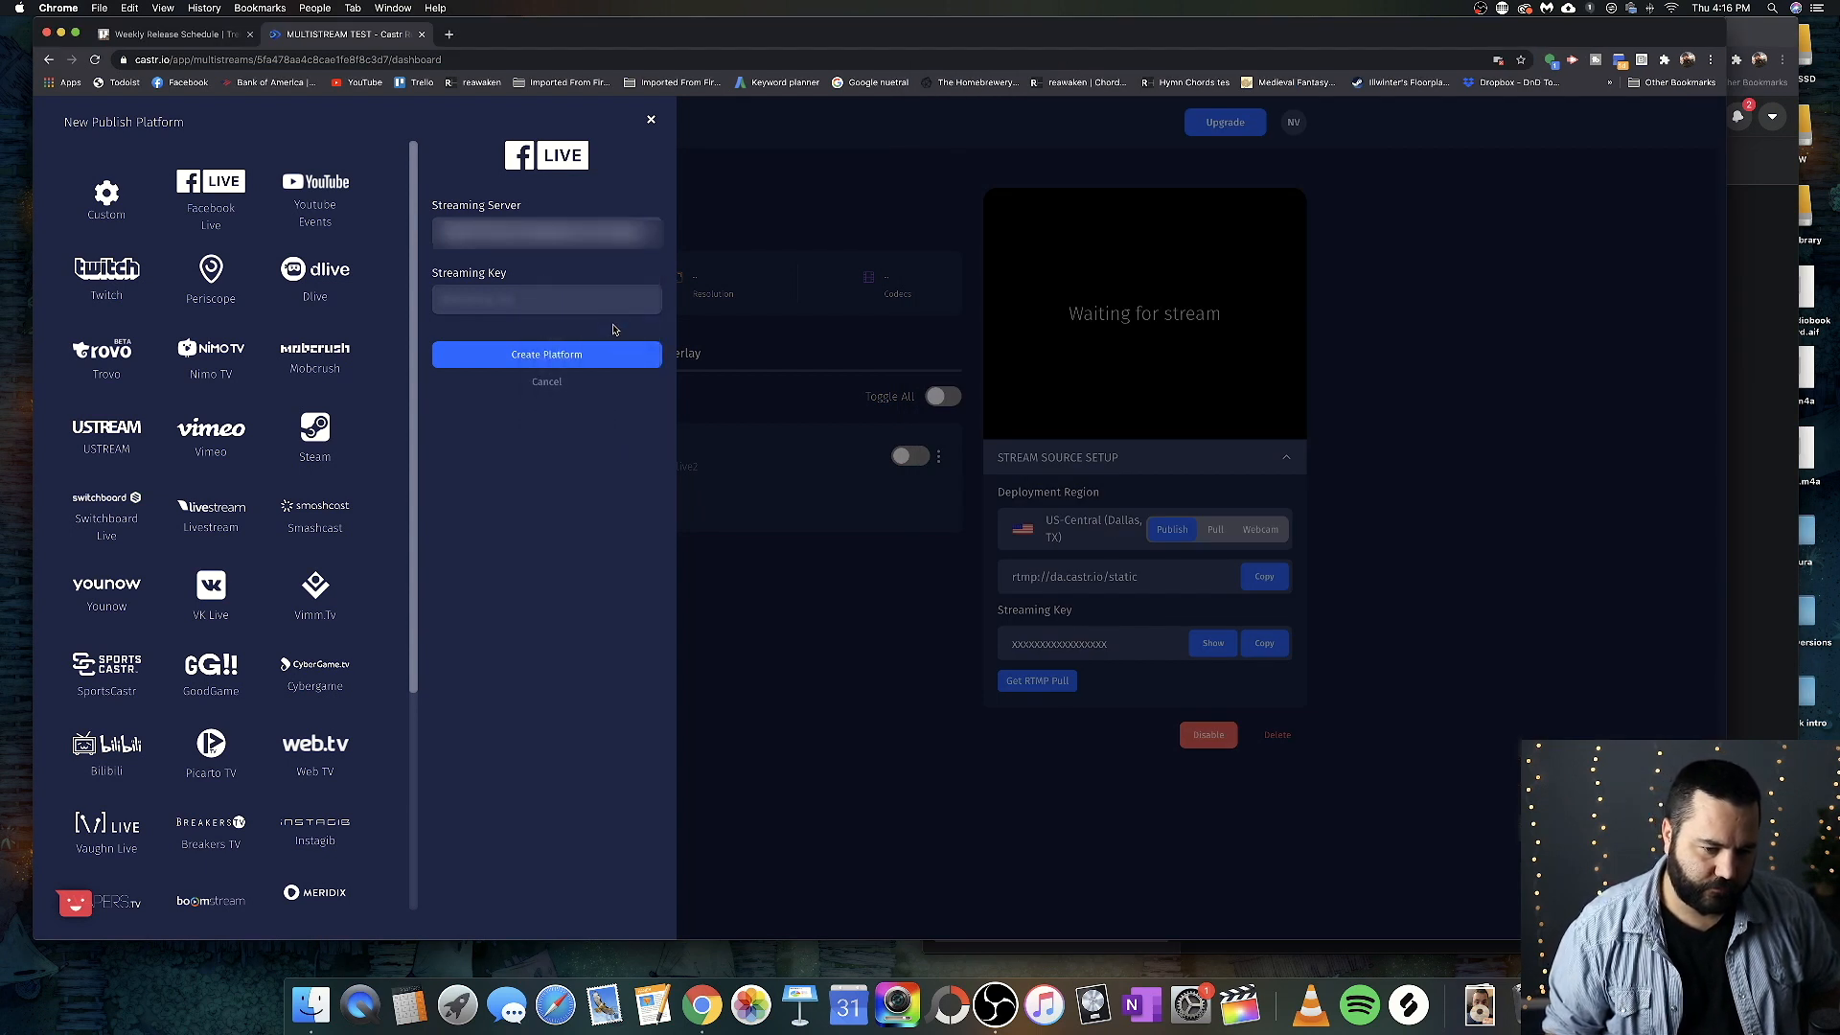
# Paste Facebook's stream key into Castr and create the Facebook Live destination.
pyautogui.press('super+grave')
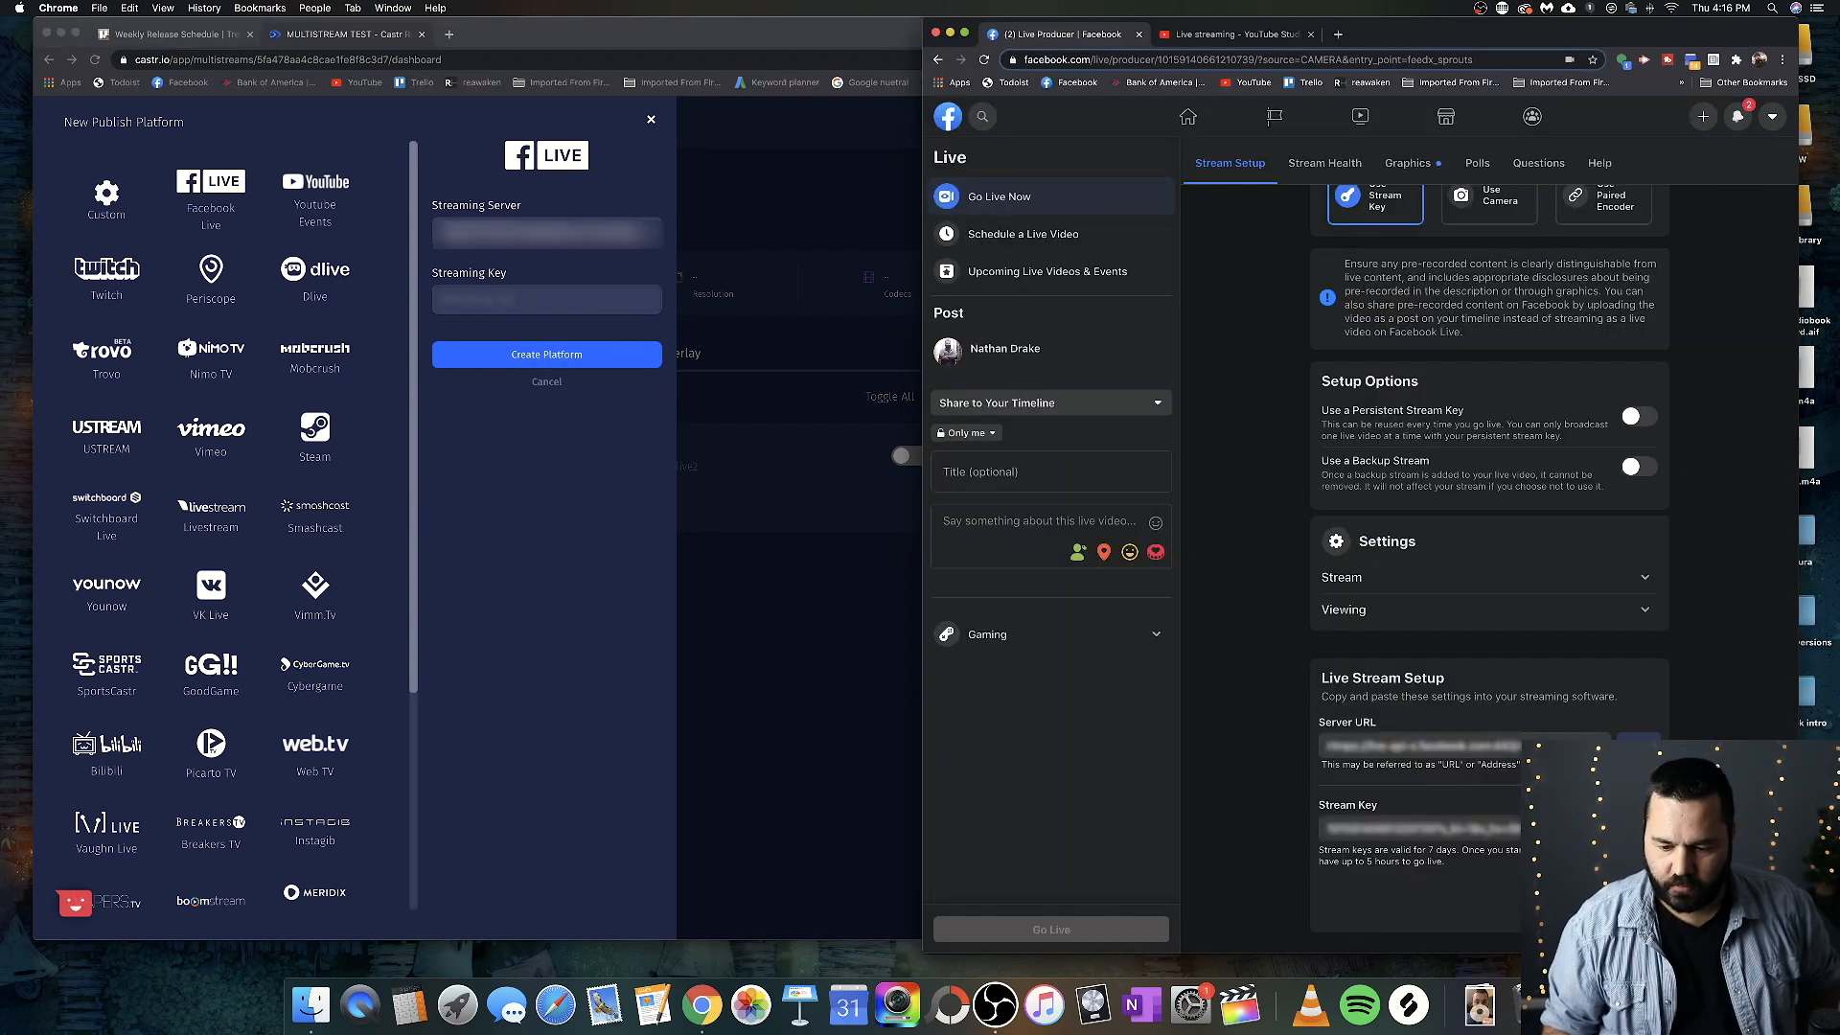
pyautogui.click(547, 299)
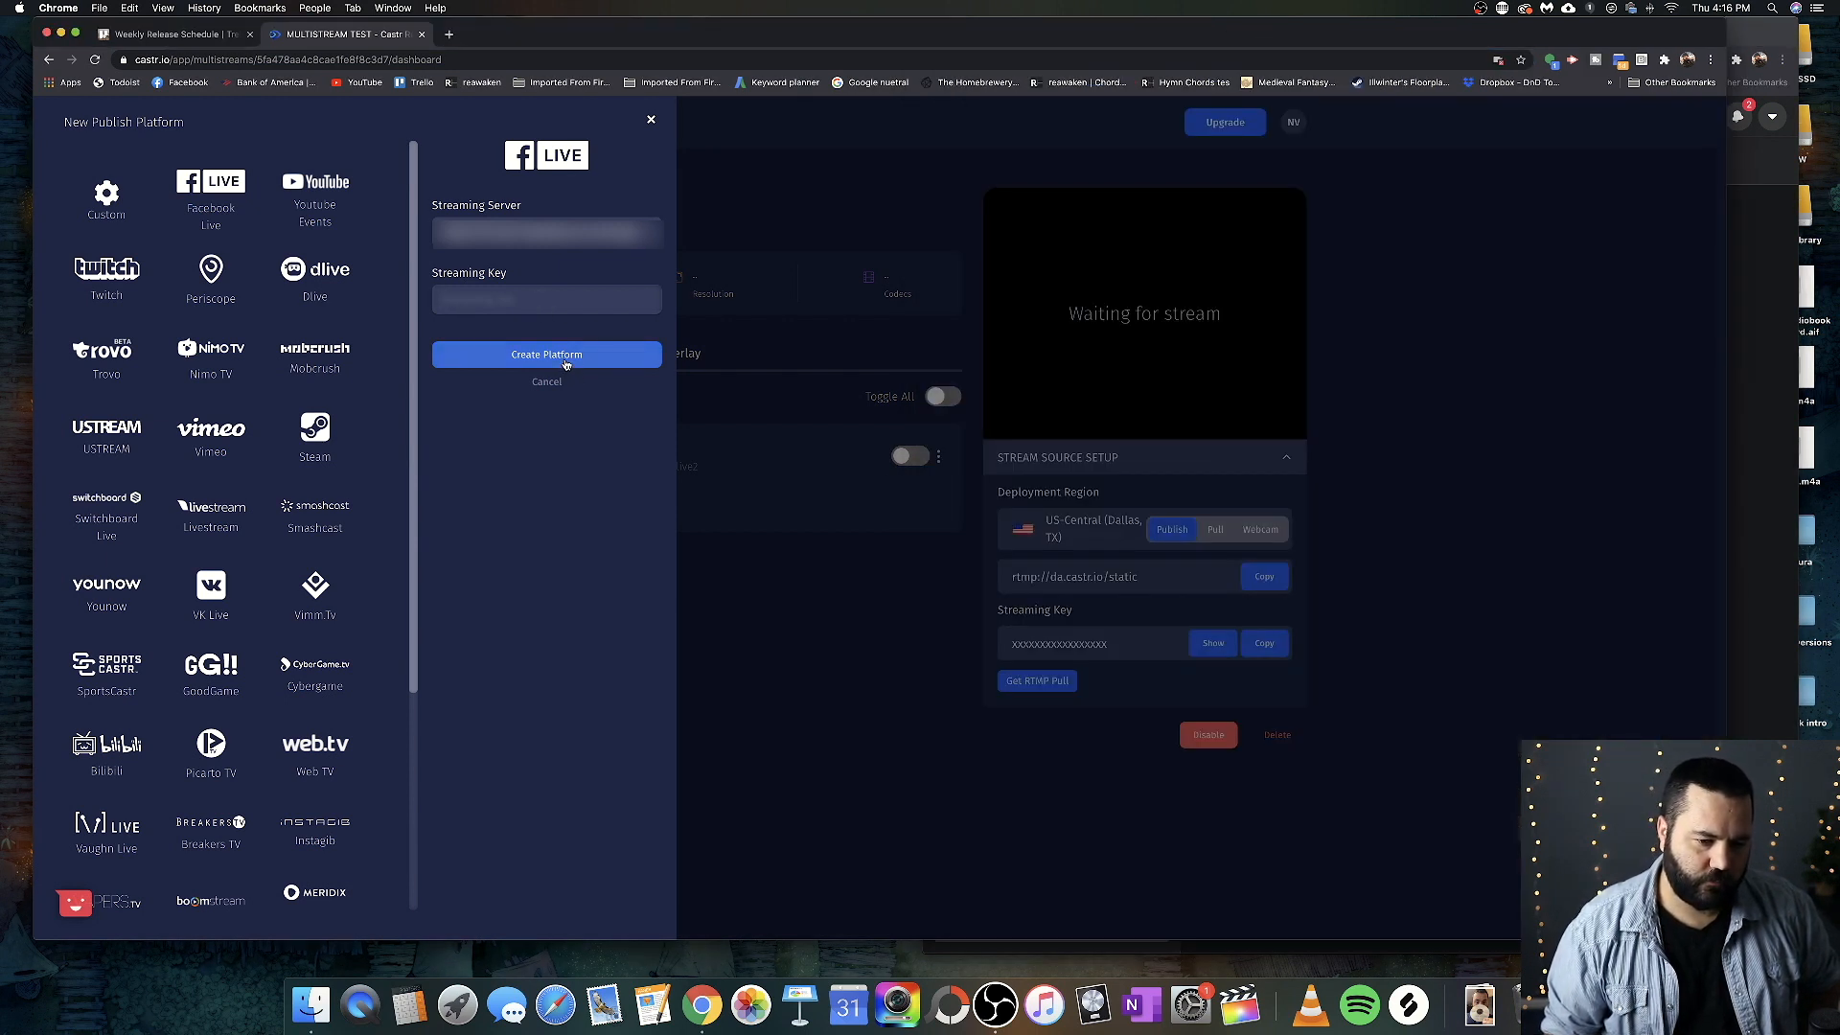
pyautogui.rightClick(557, 299)
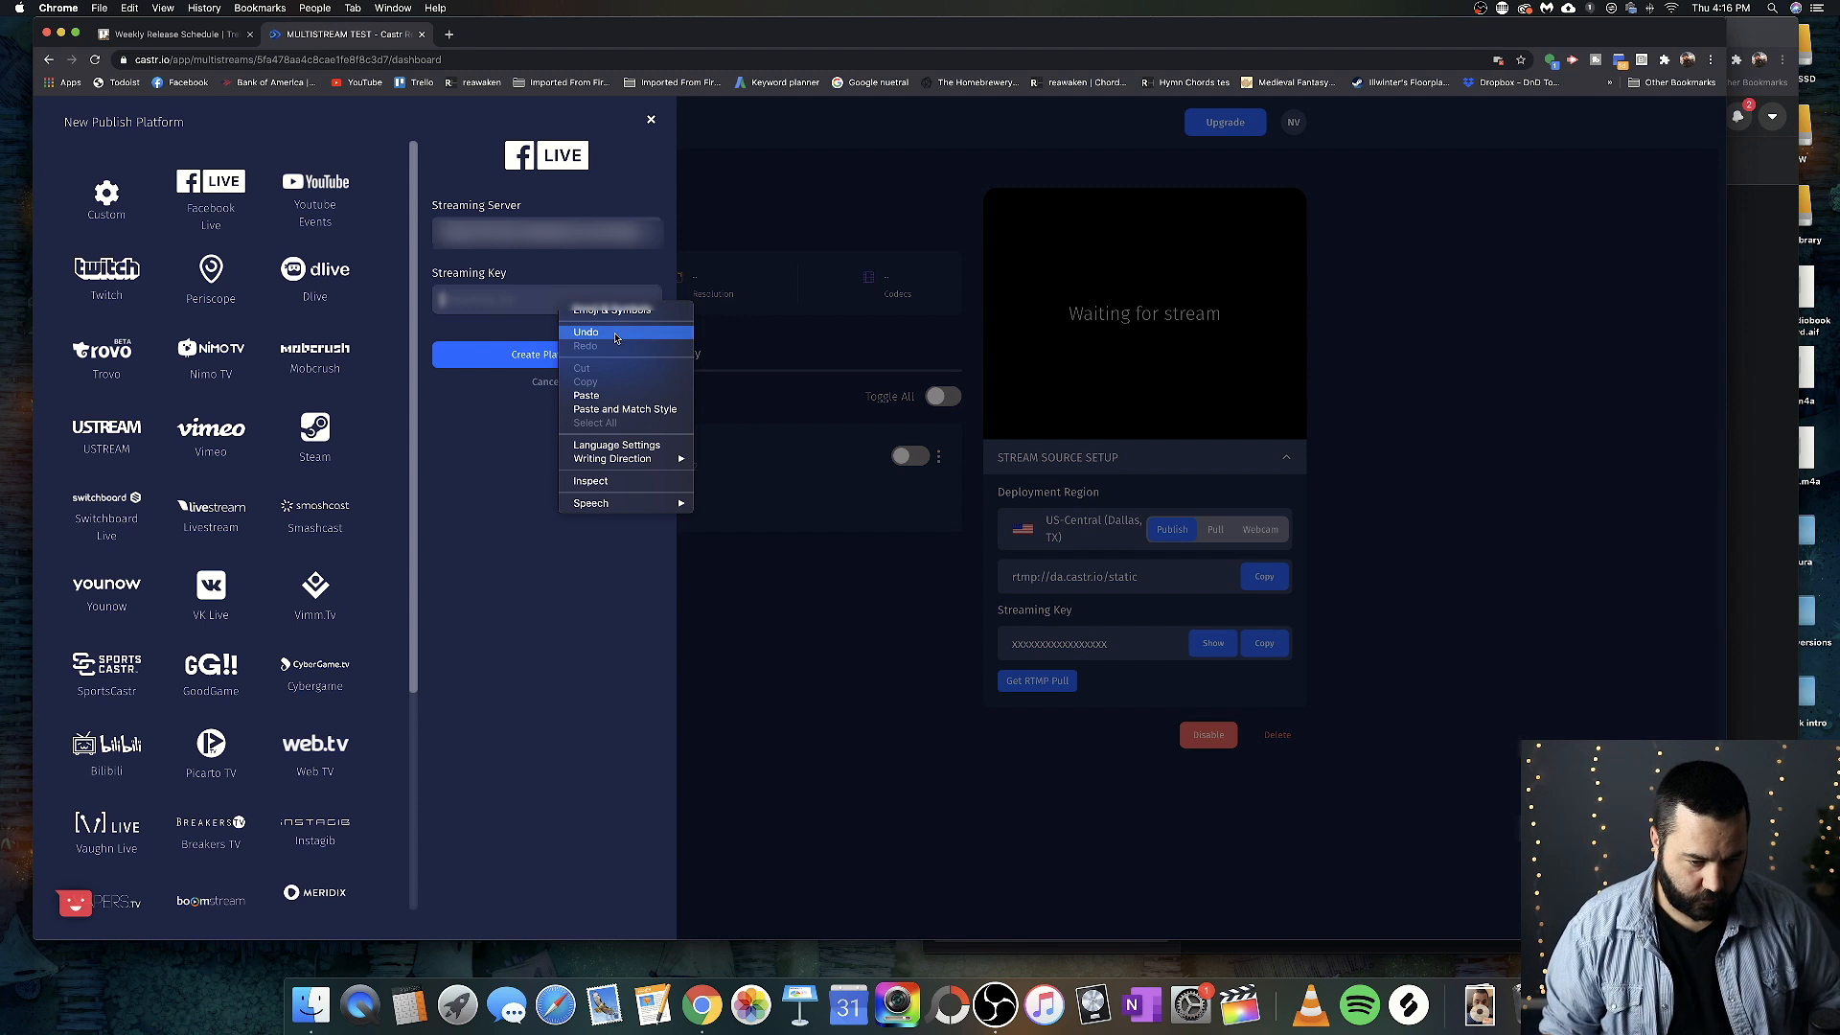
pyautogui.click(628, 400)
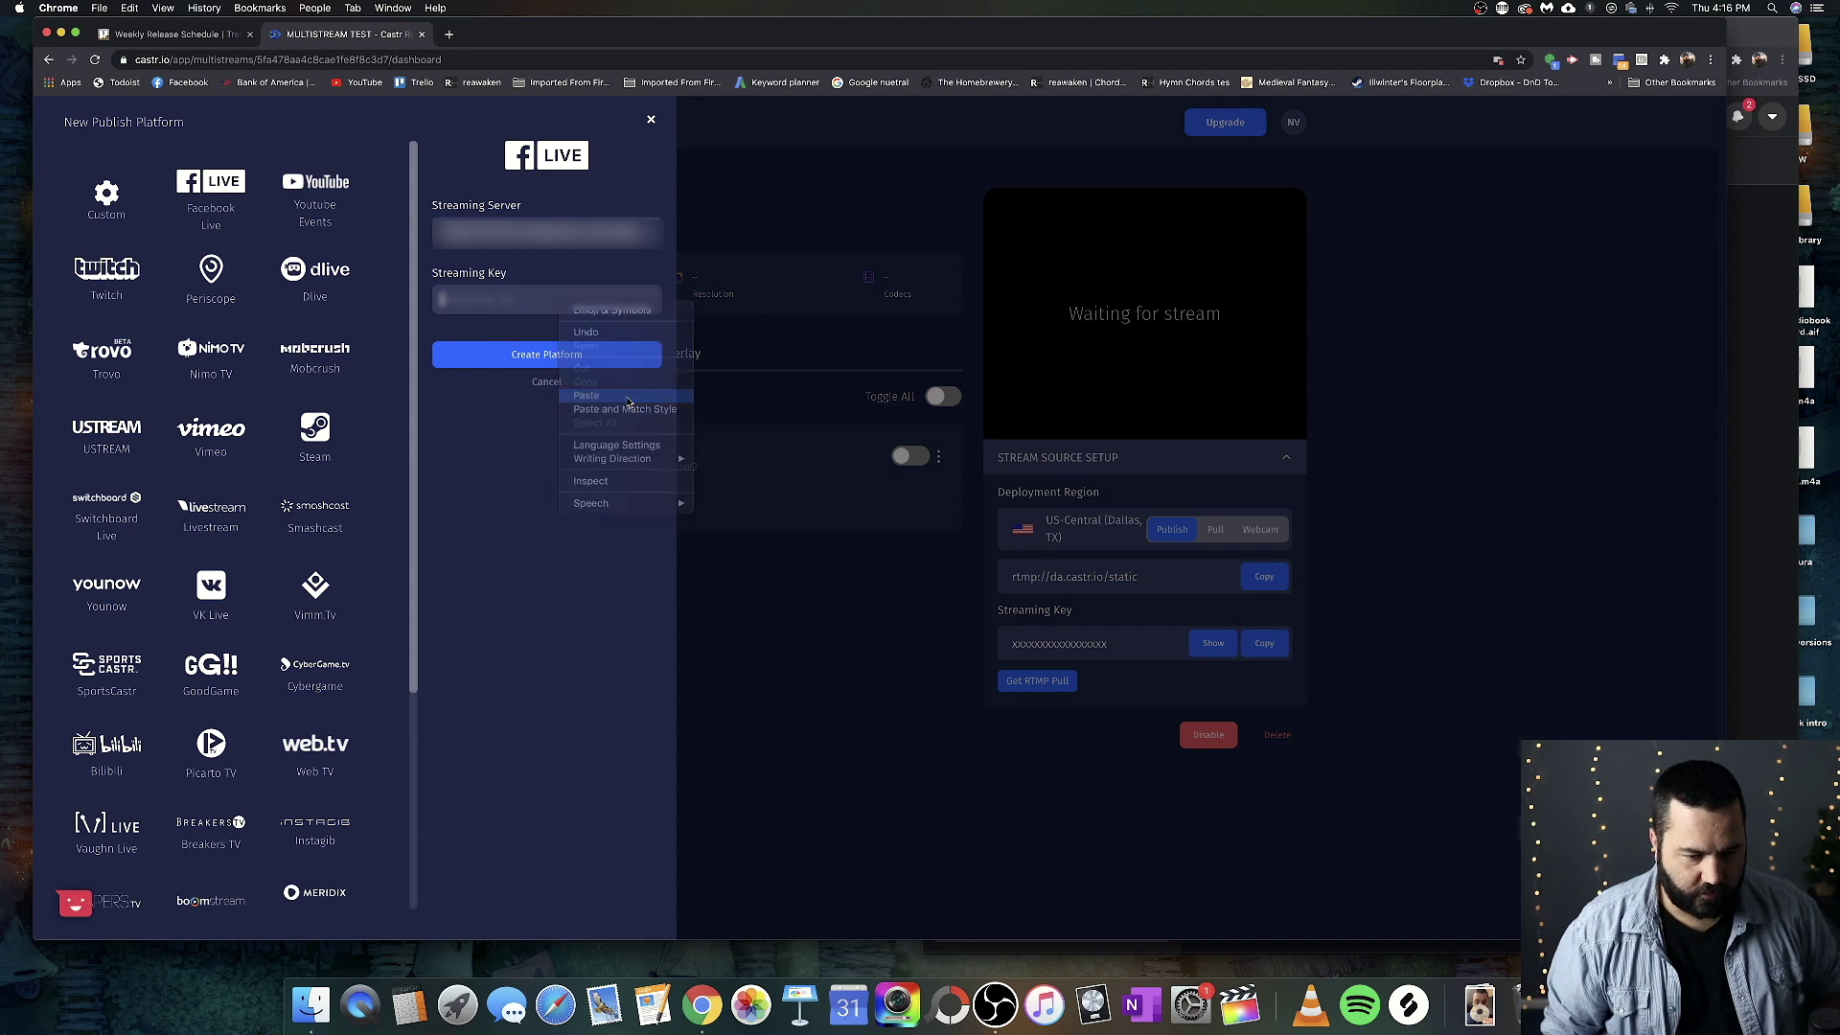
pyautogui.click(546, 354)
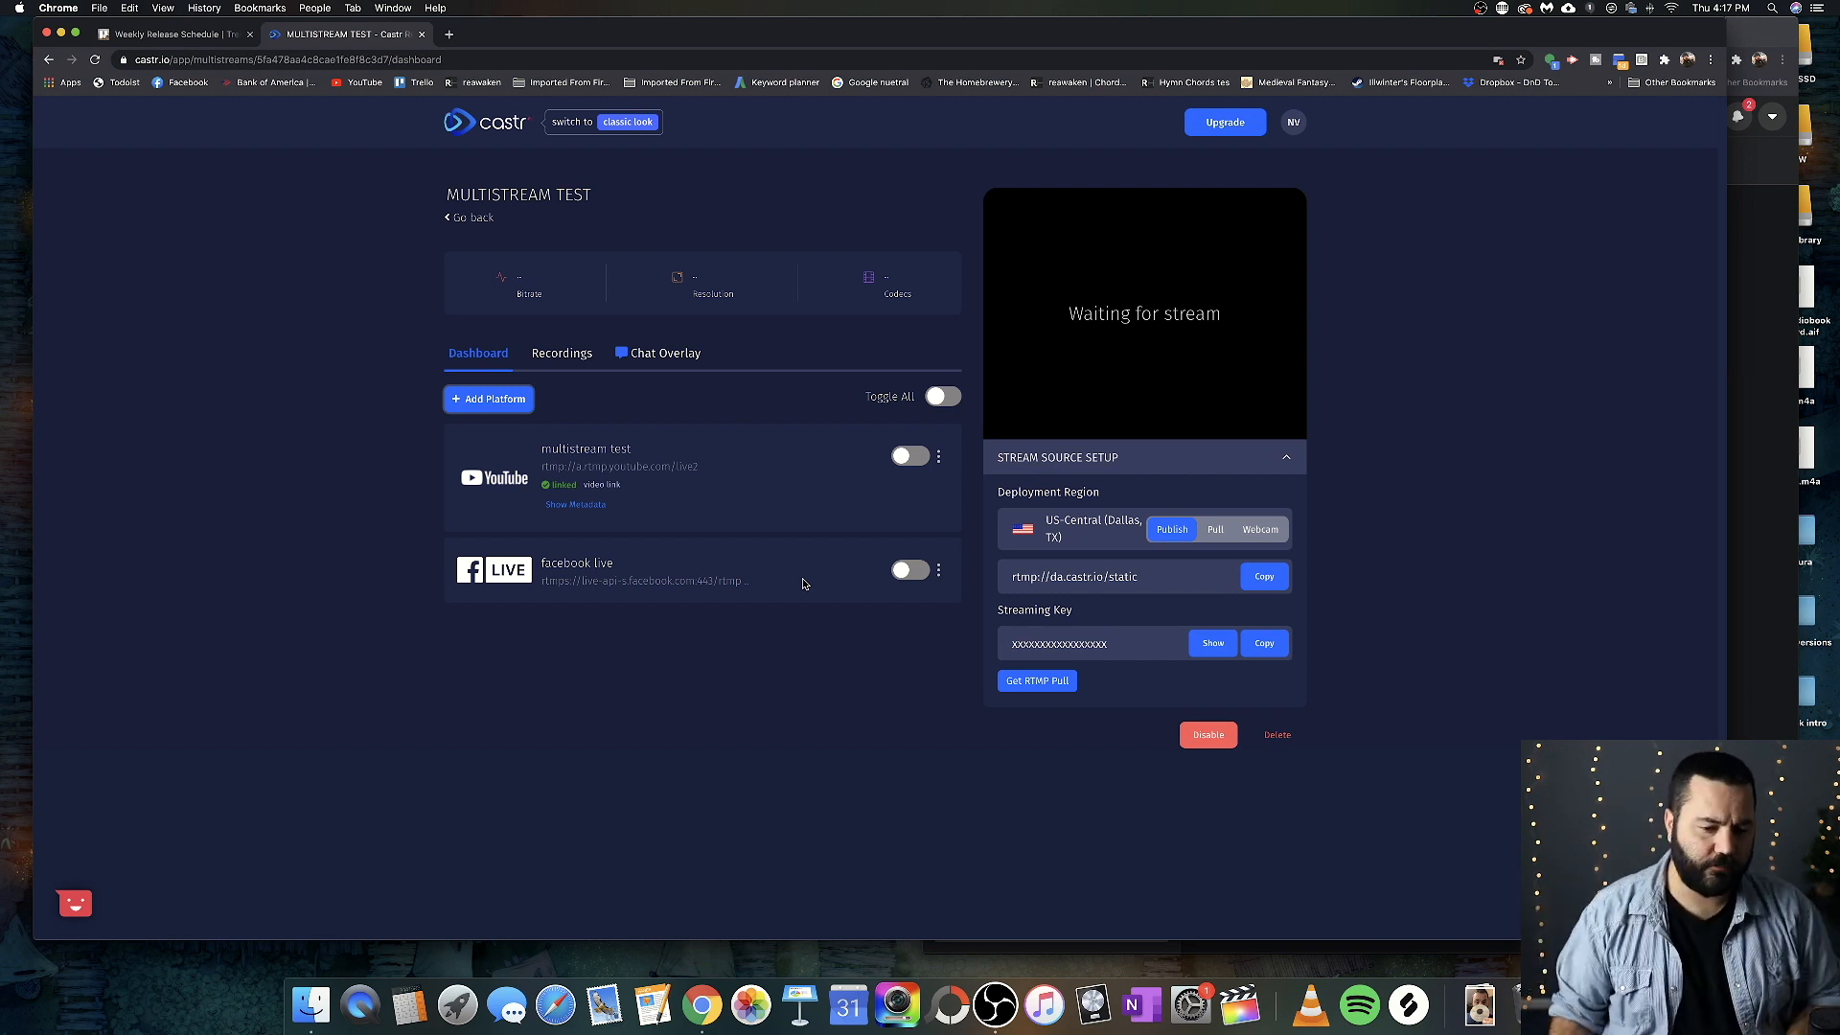
# View the chat overlay page, then return to the platforms dashboard.
pyautogui.click(665, 353)
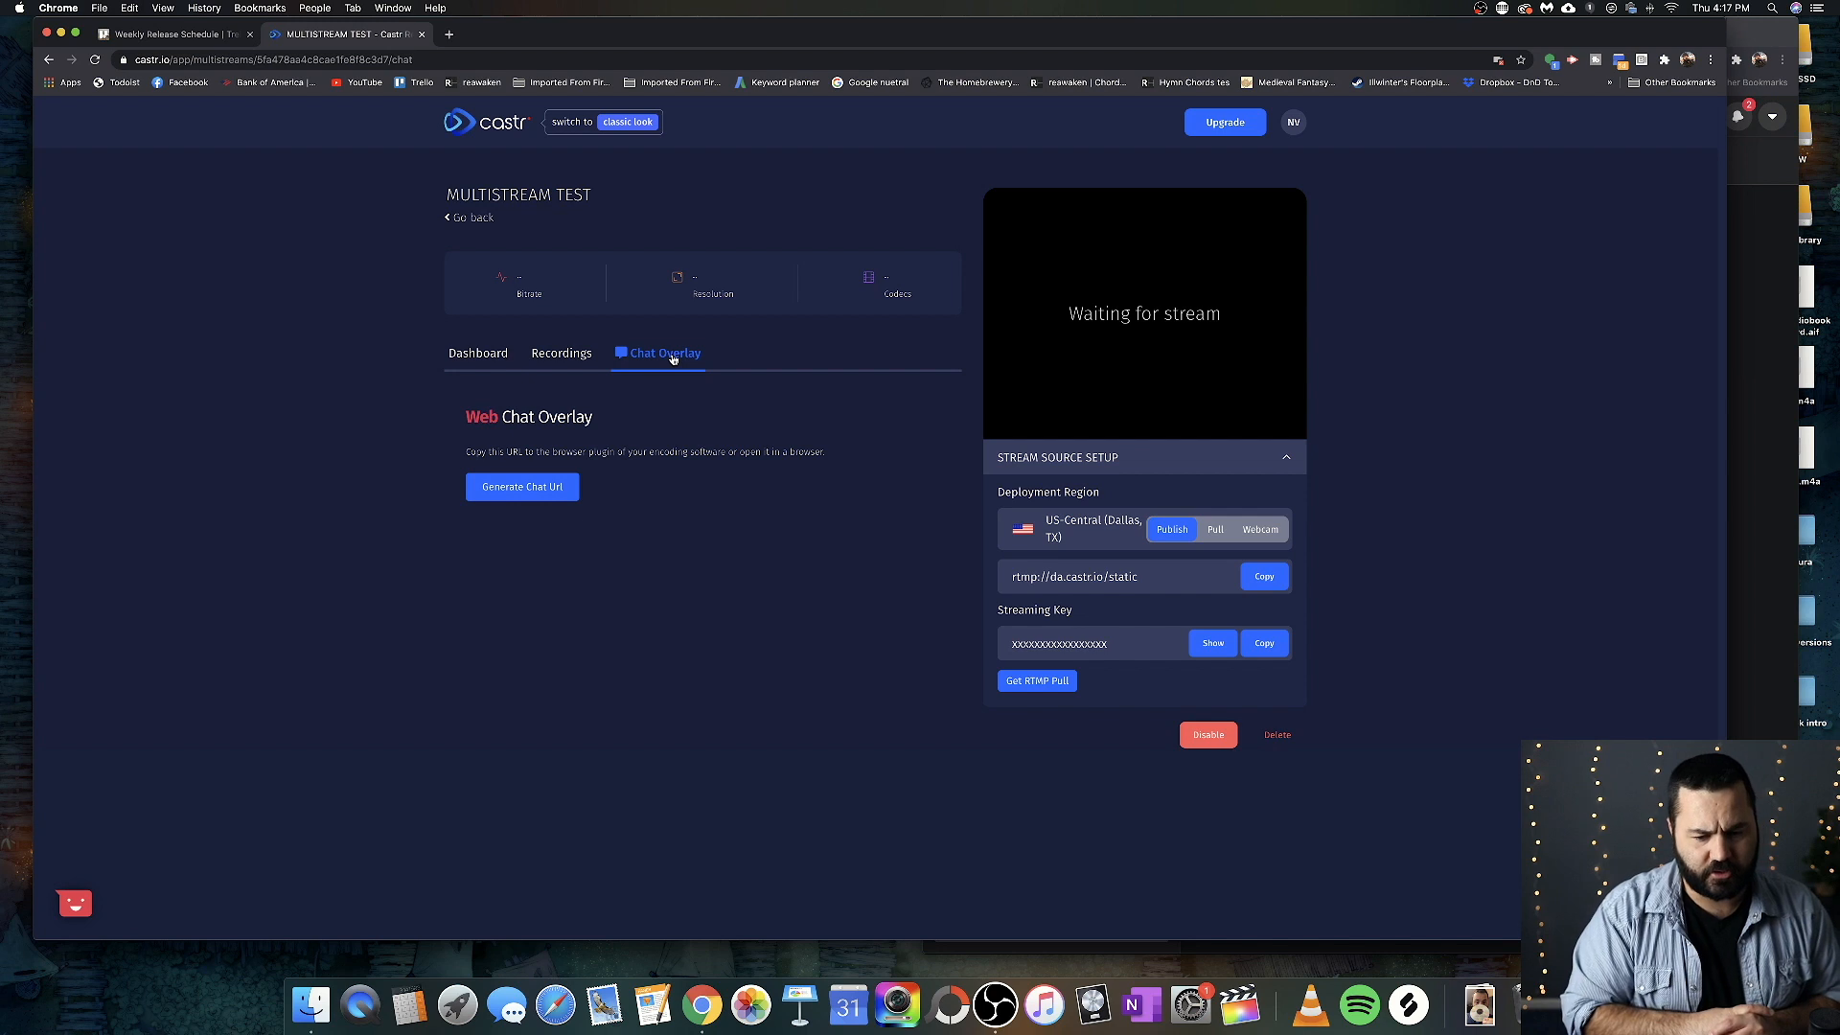
pyautogui.click(475, 355)
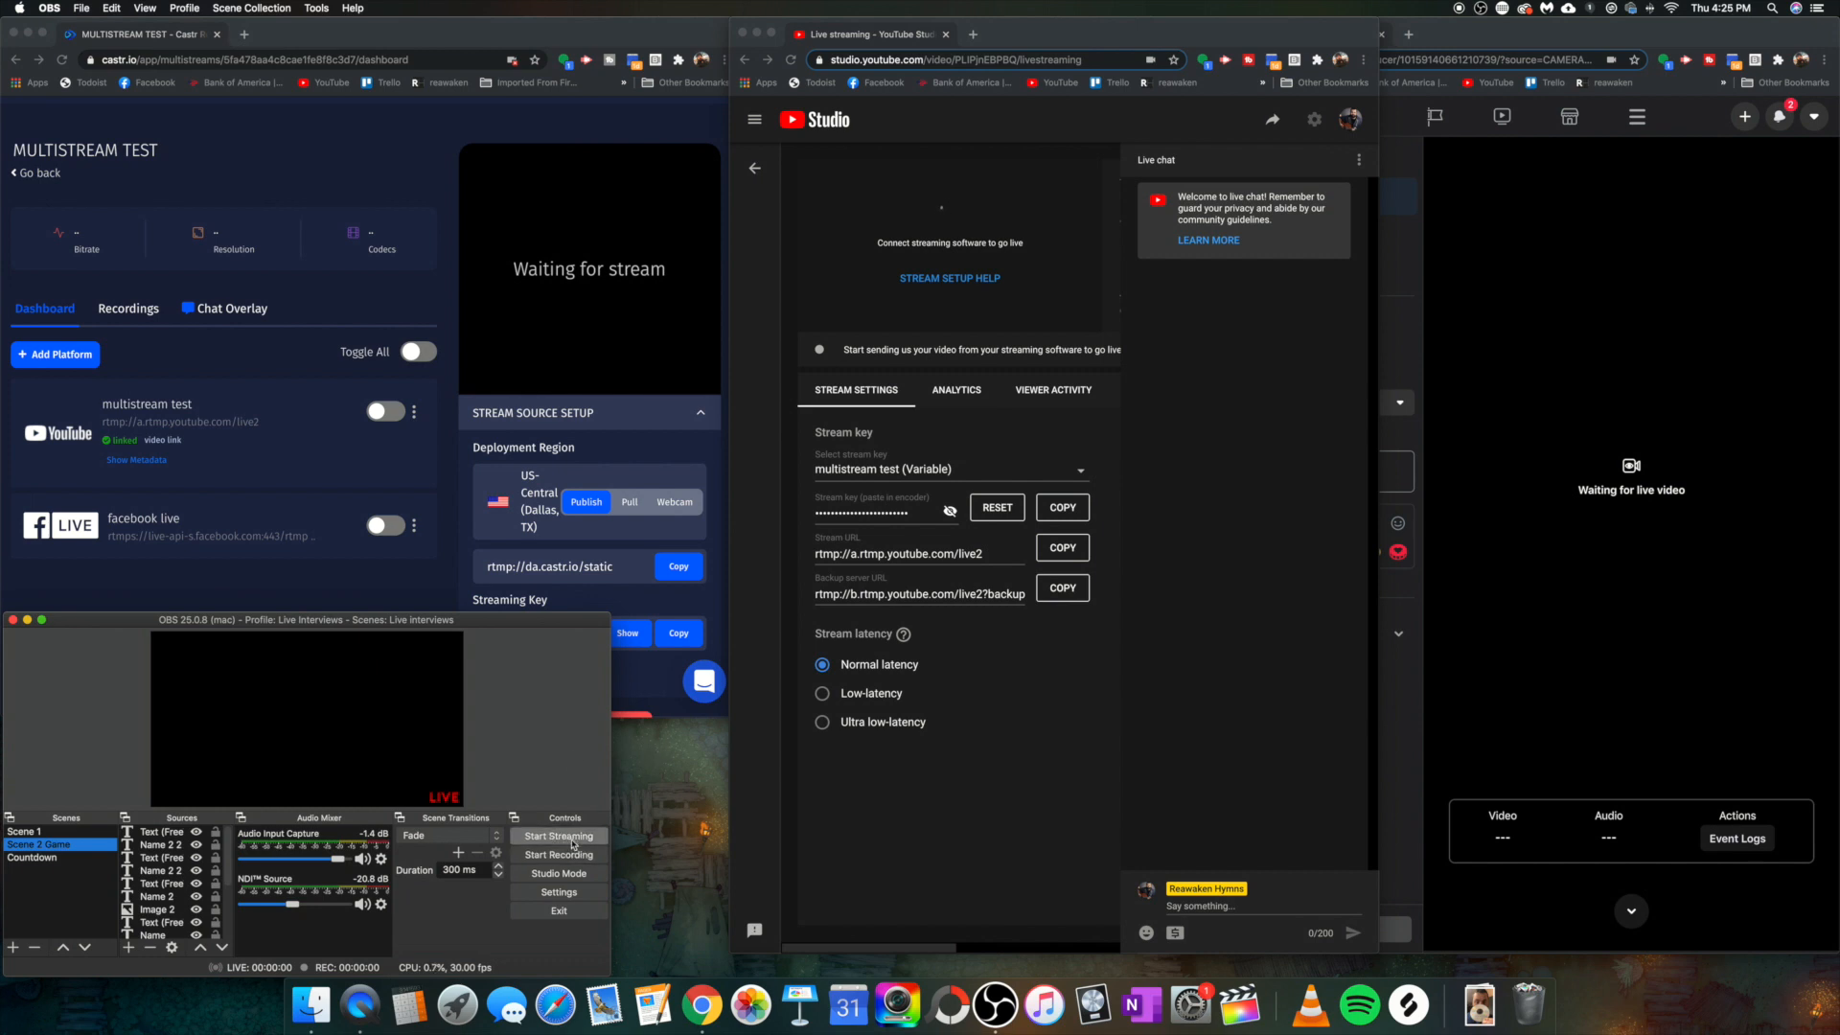
# Switch OBS to the Countdown scene and start streaming it to Castr.
pyautogui.click(76, 860)
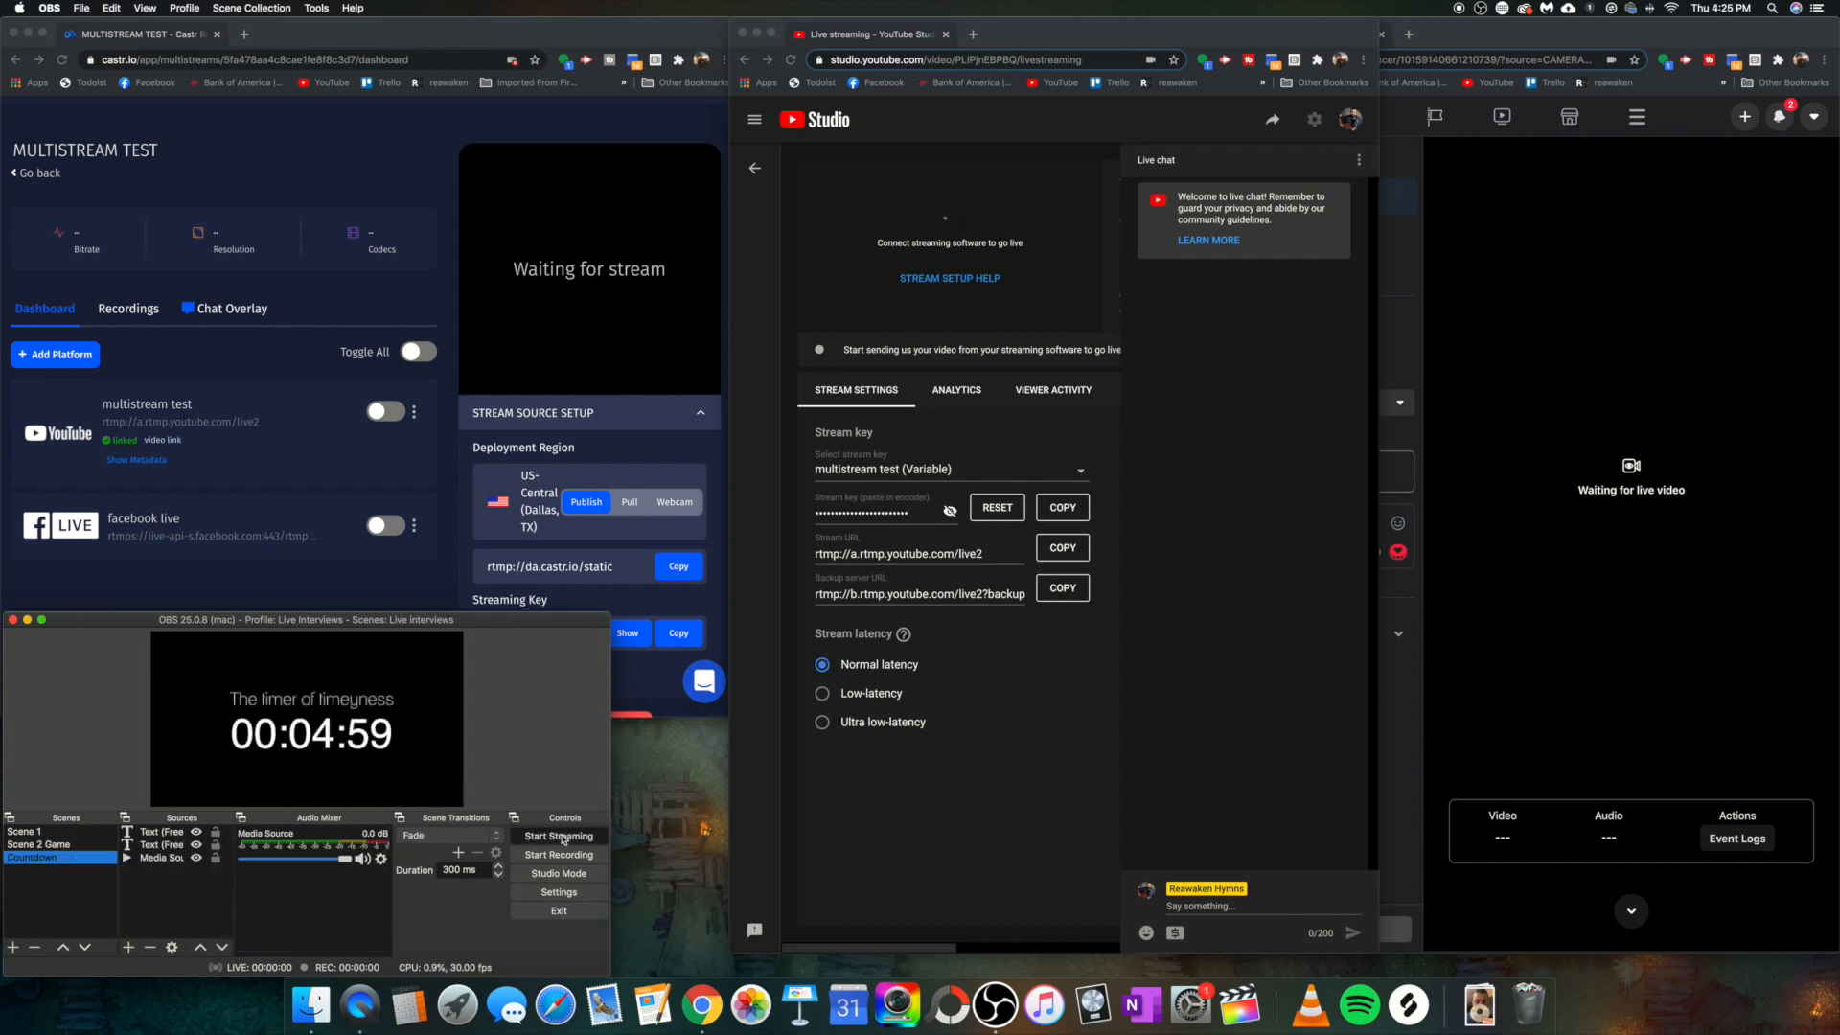
pyautogui.click(559, 836)
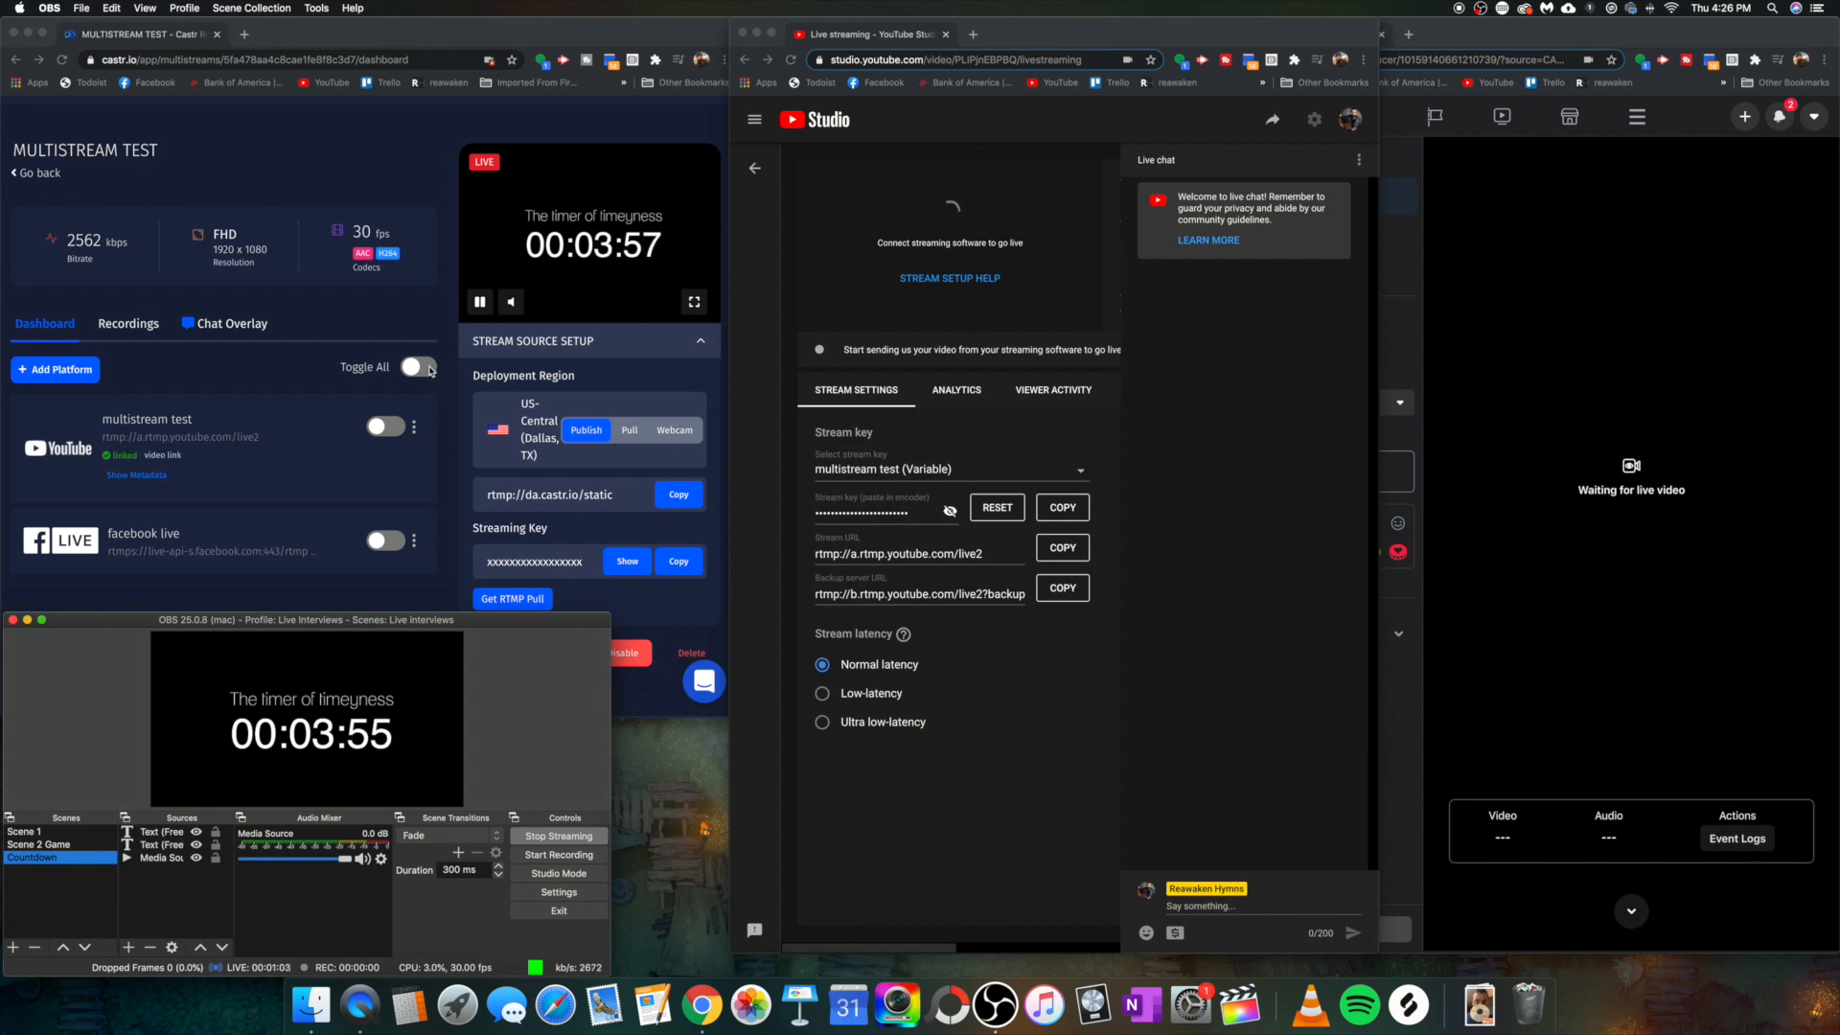
# Switch on the YouTube and Facebook streaming destinations in the Castr dashboard.
pyautogui.click(429, 370)
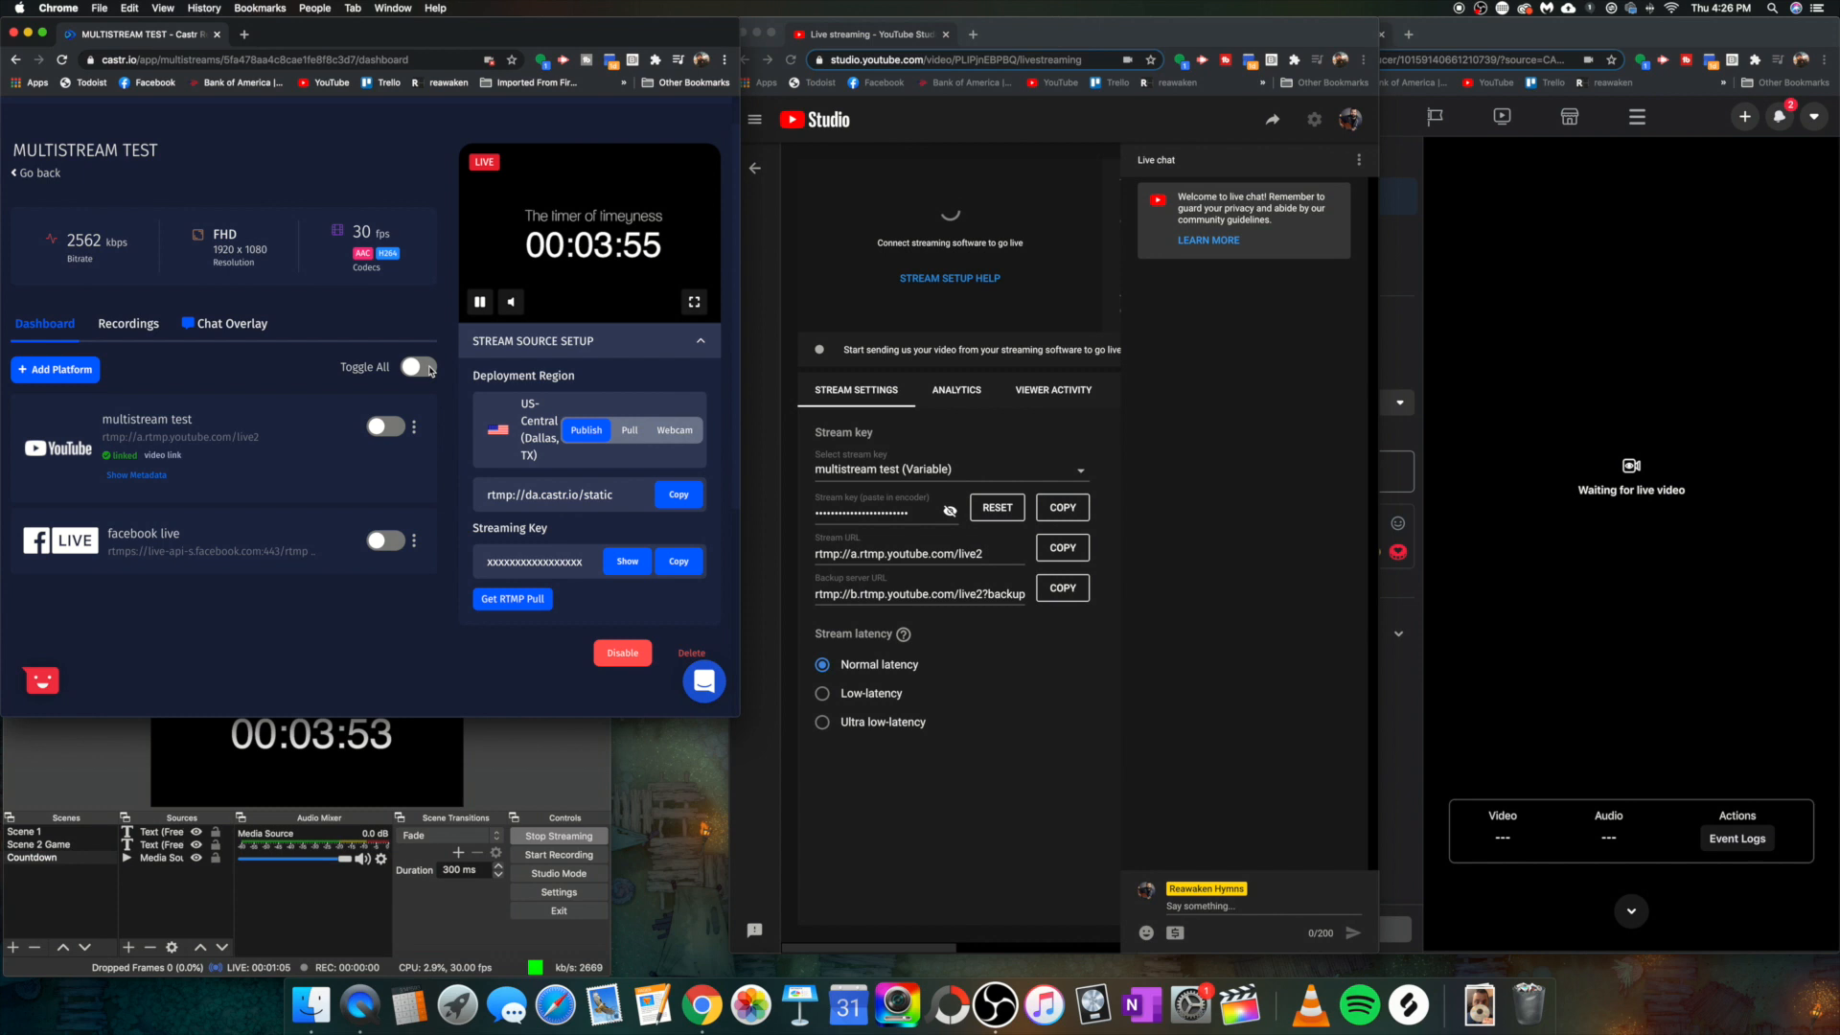
pyautogui.click(426, 370)
pyautogui.click(385, 541)
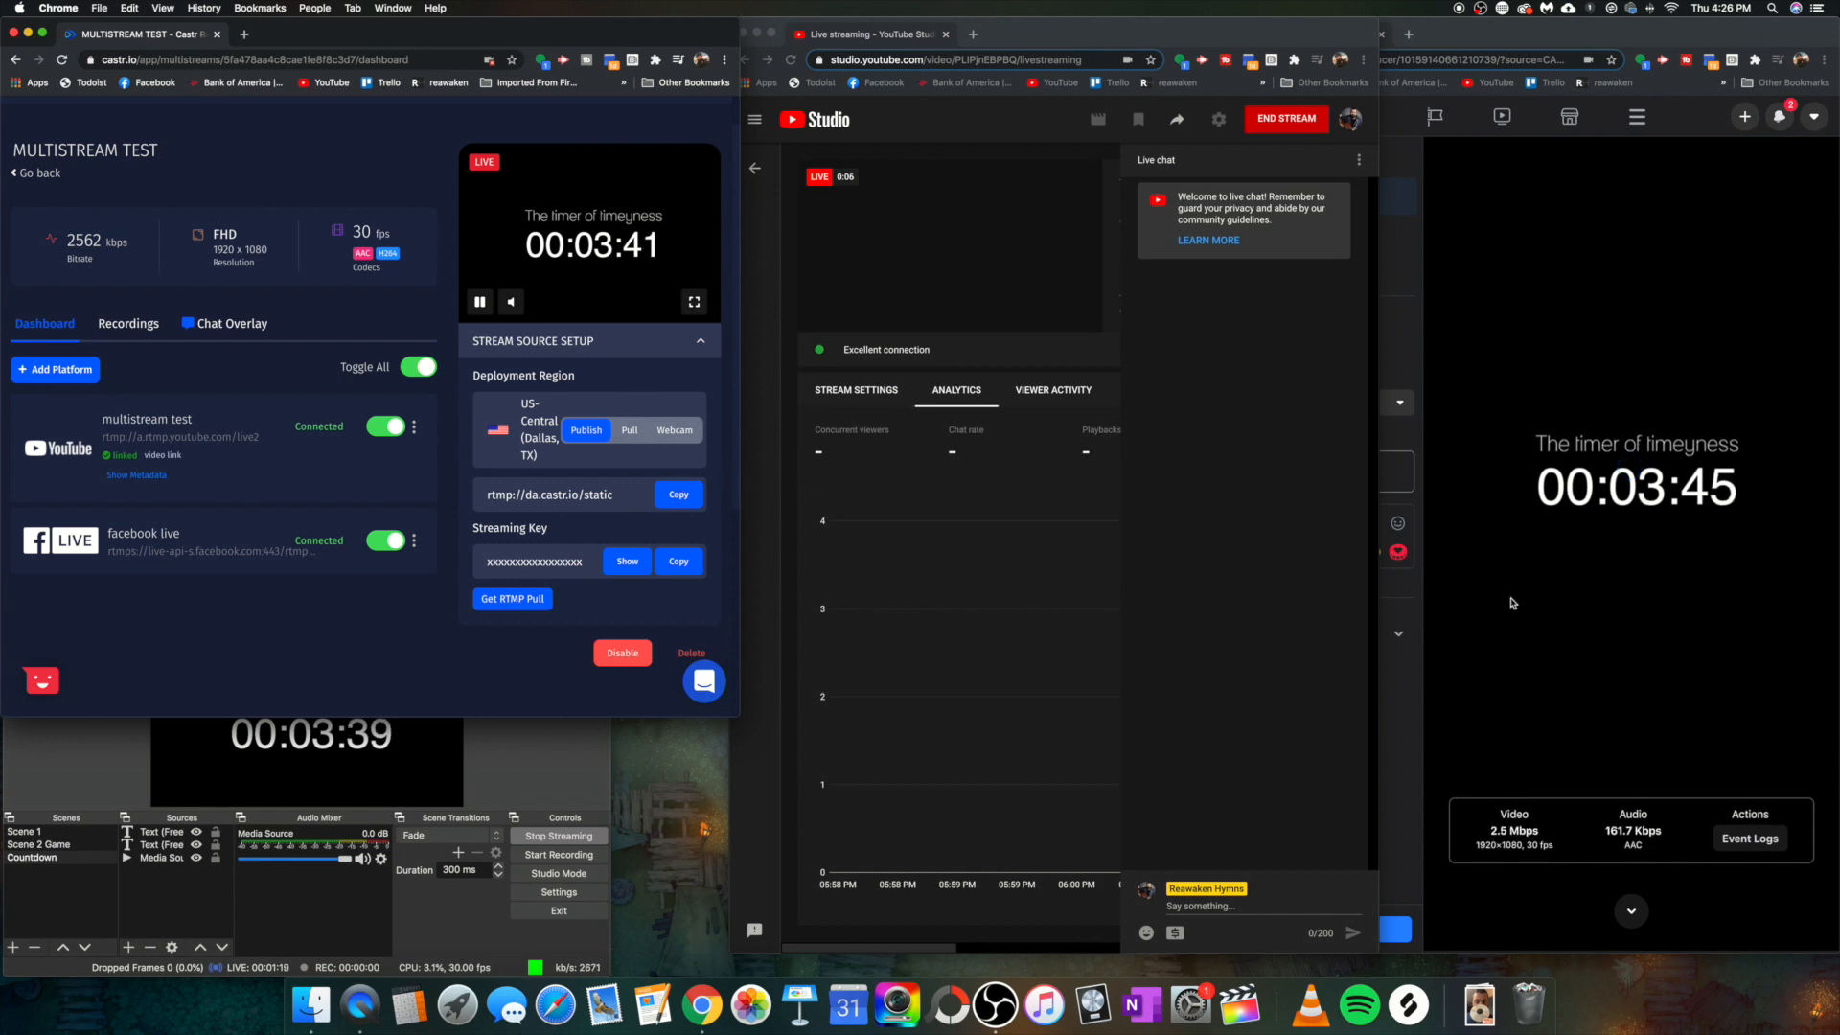
# Check the incoming feed in YouTube Studio and Facebook Live Producer previews.
pyautogui.click(1412, 681)
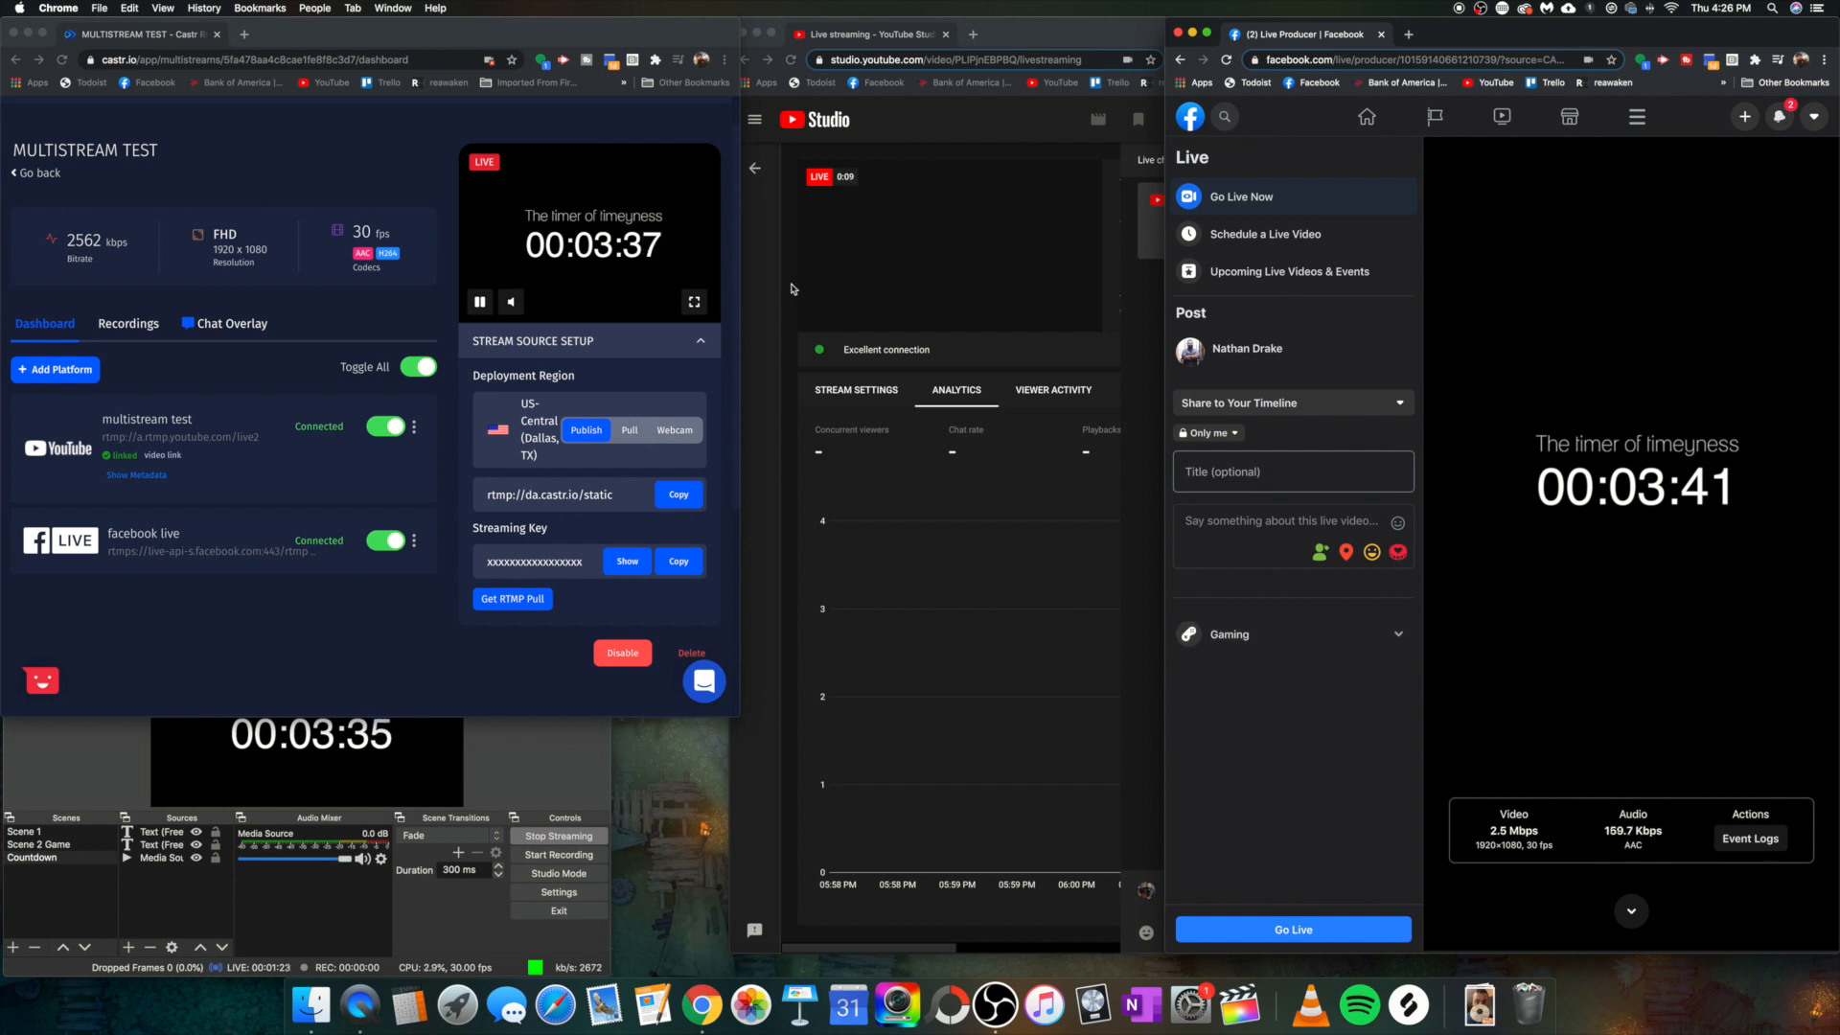
pyautogui.click(835, 284)
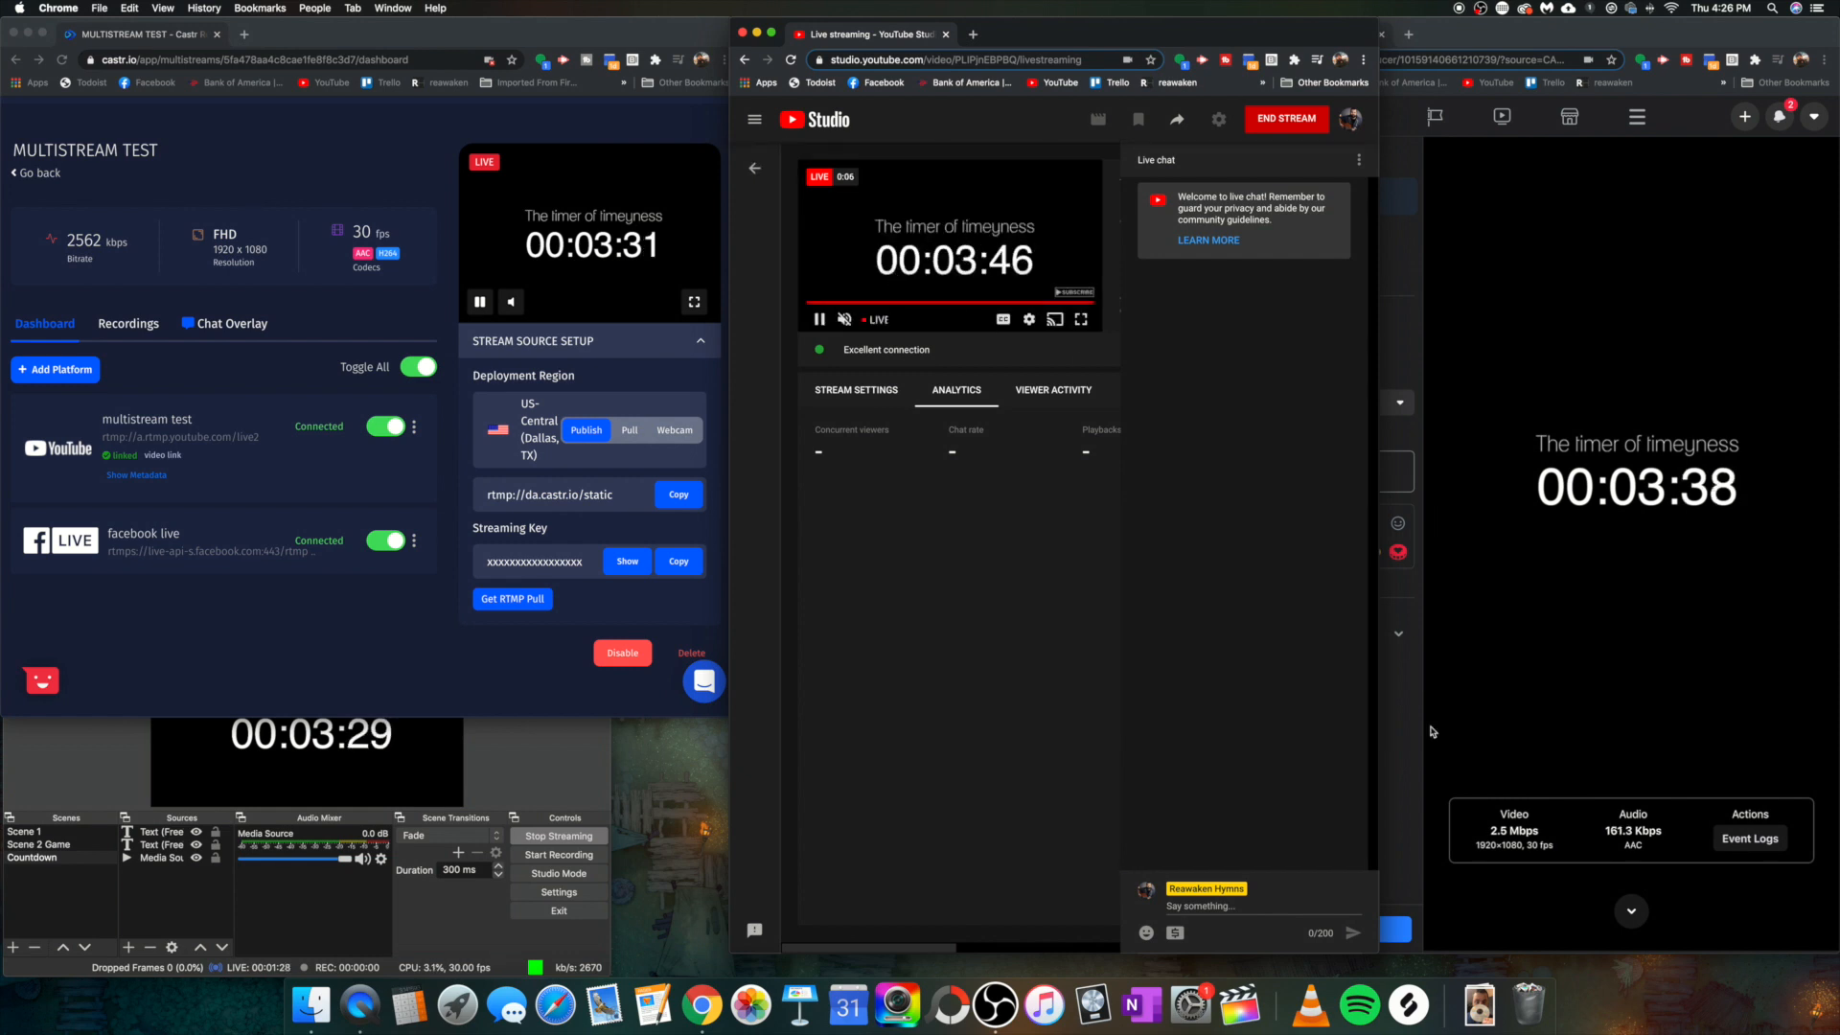
pyautogui.click(1401, 736)
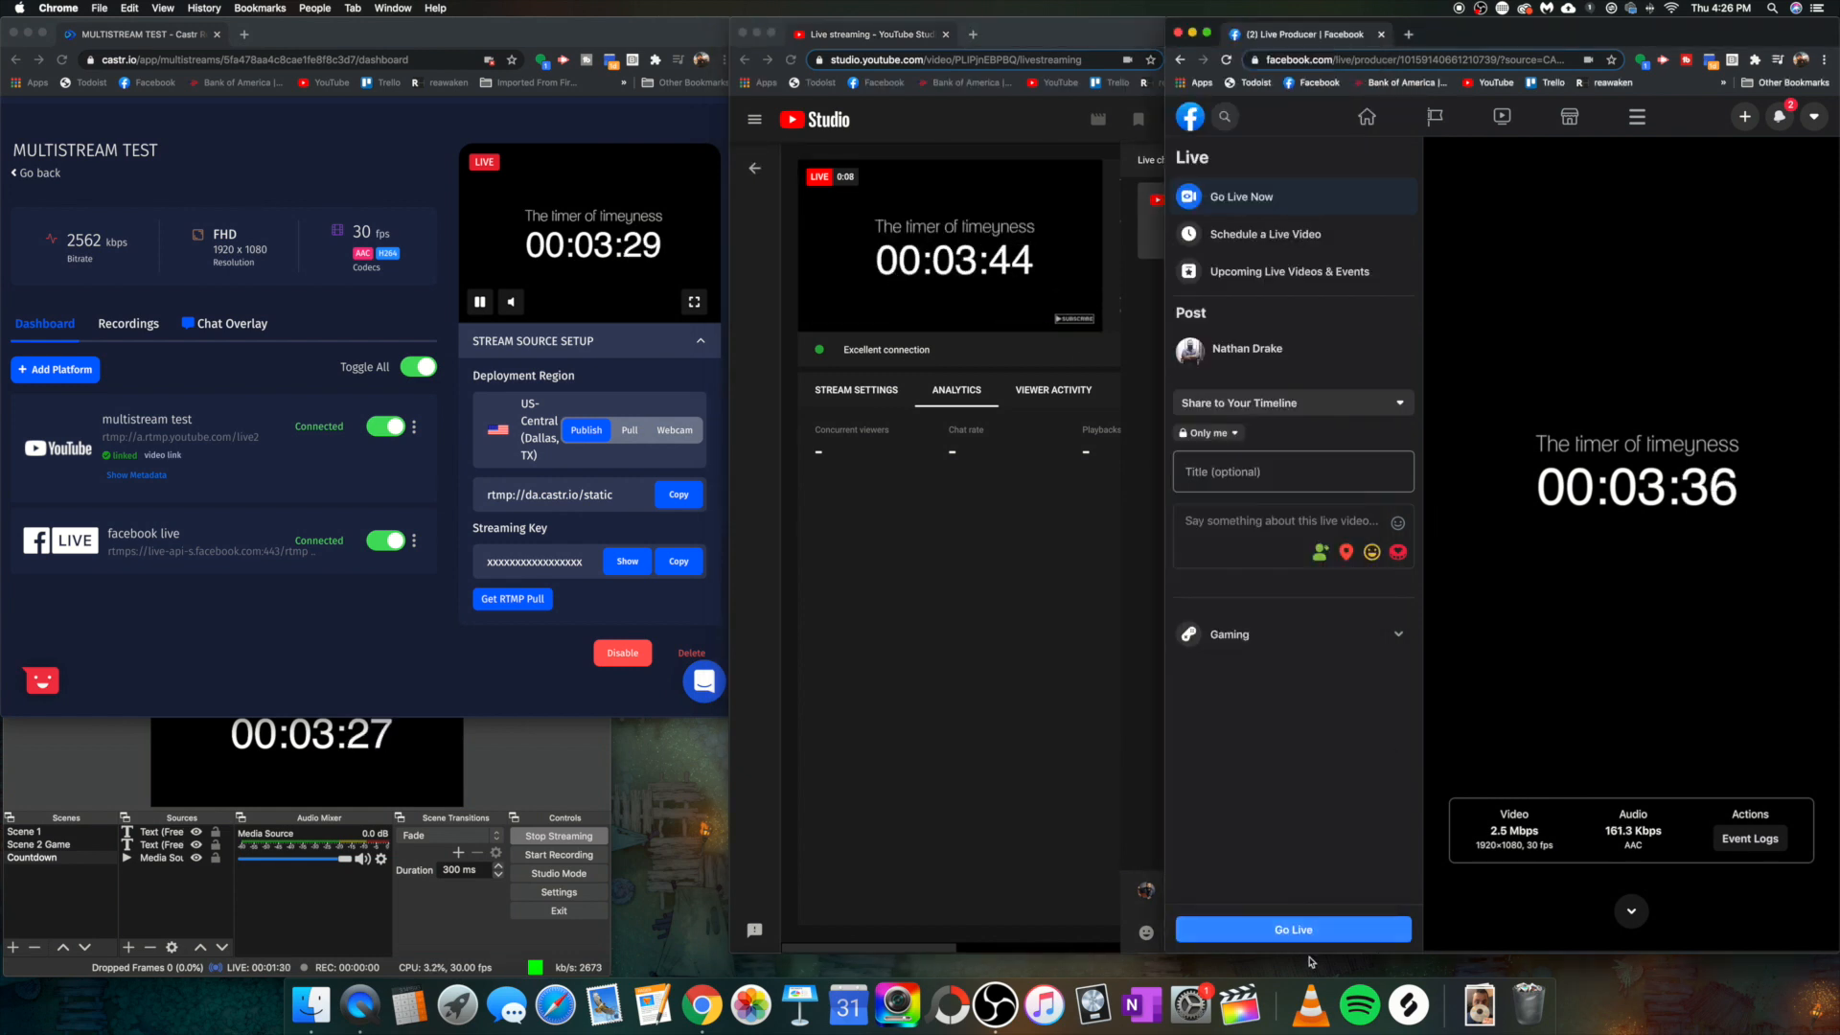
pyautogui.click(991, 575)
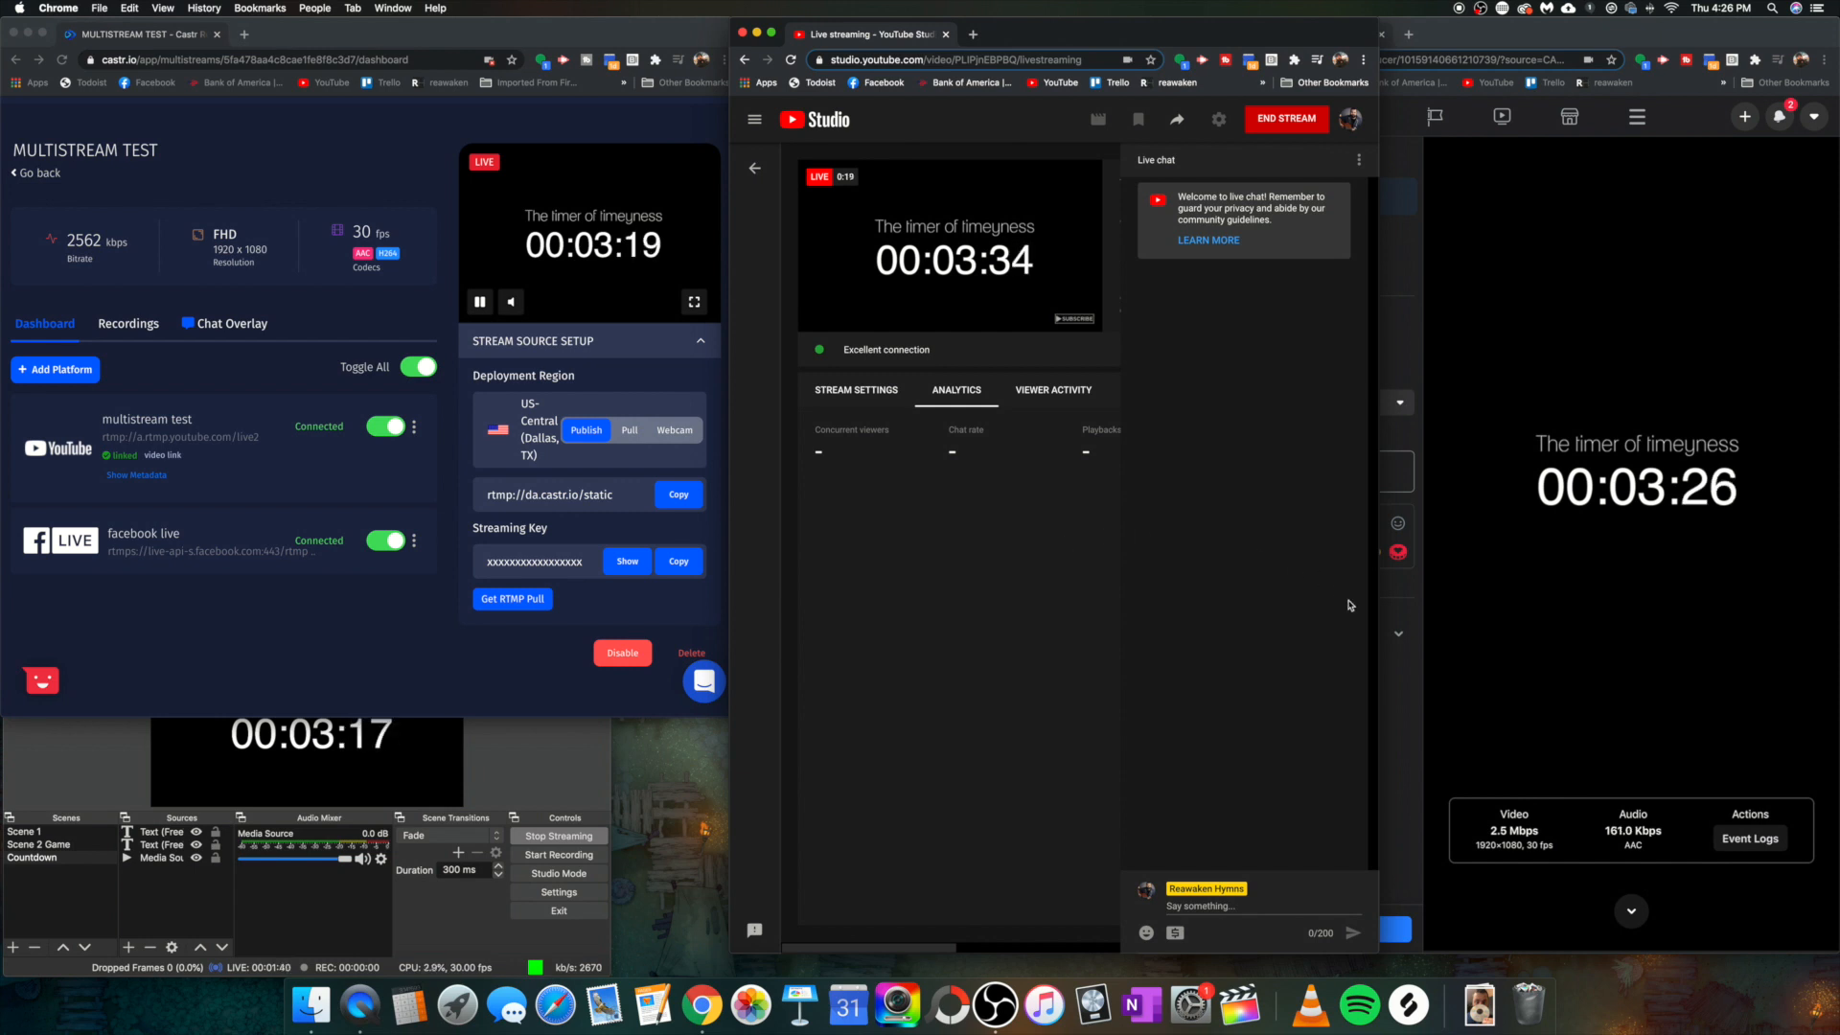
pyautogui.click(1419, 719)
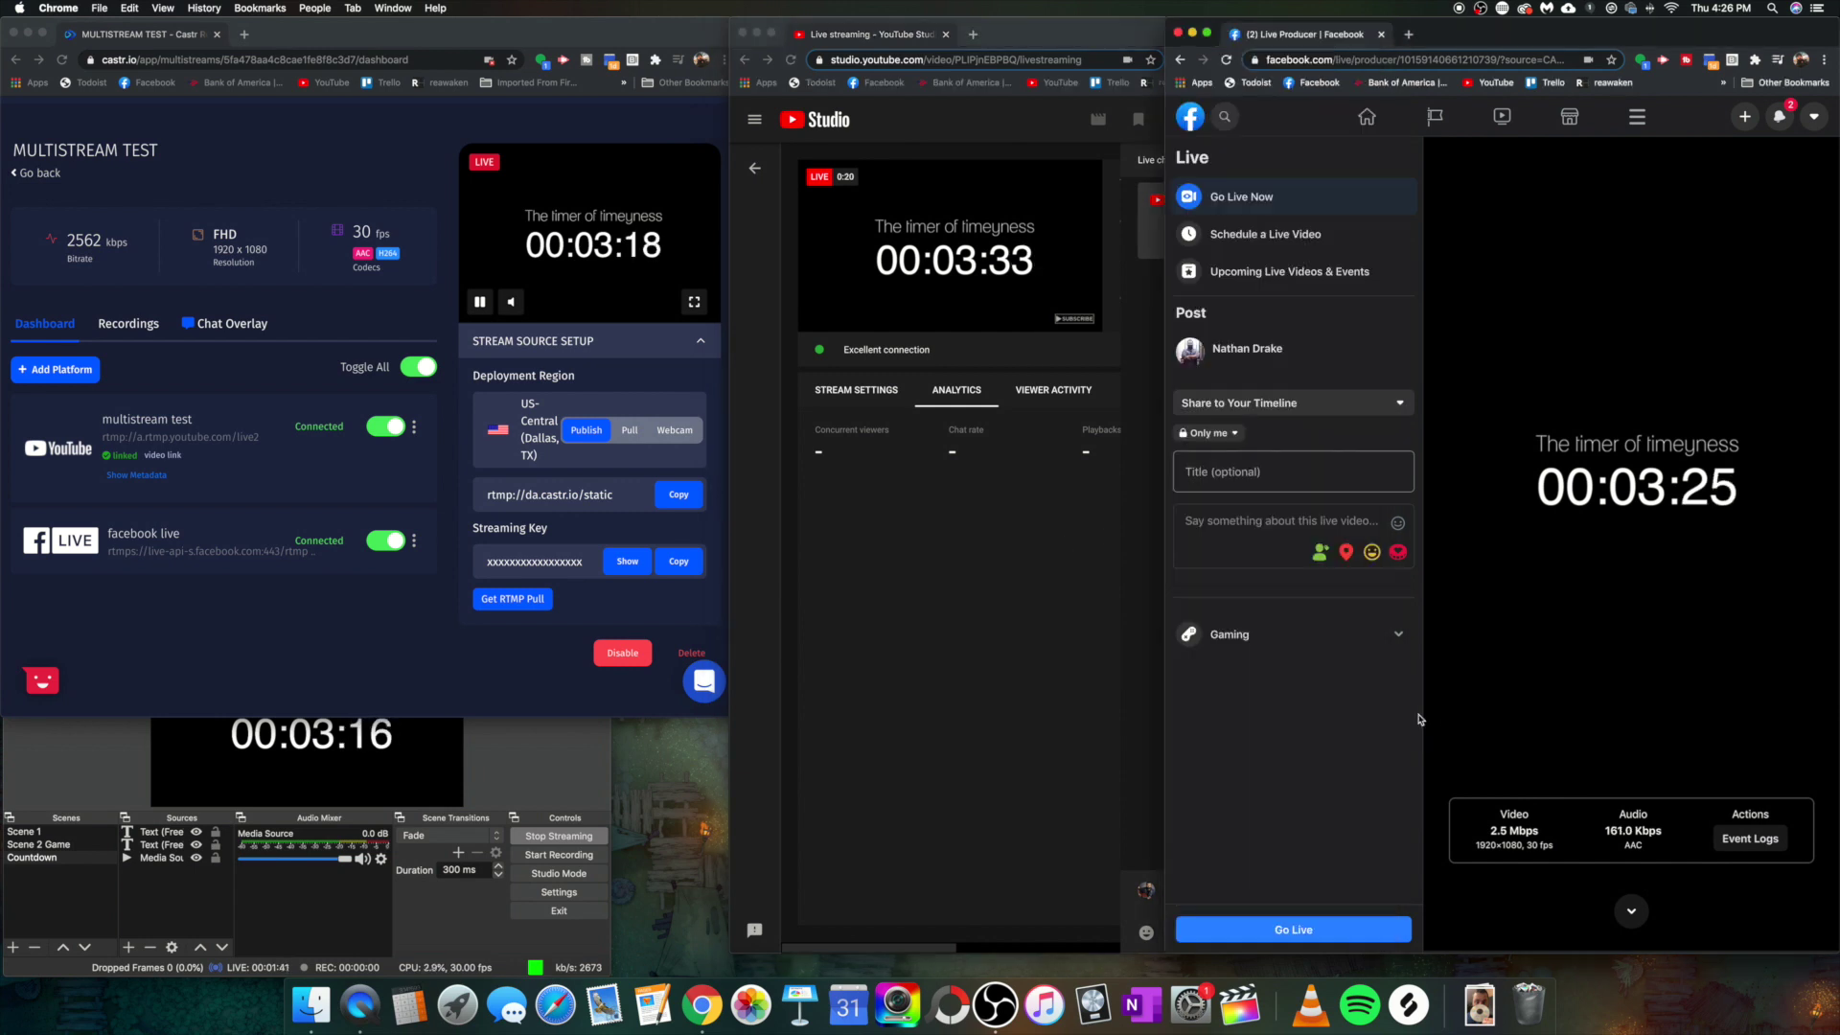
# Go live on Facebook without adding a title, then return to the OBS countdown timer.
pyautogui.click(1294, 931)
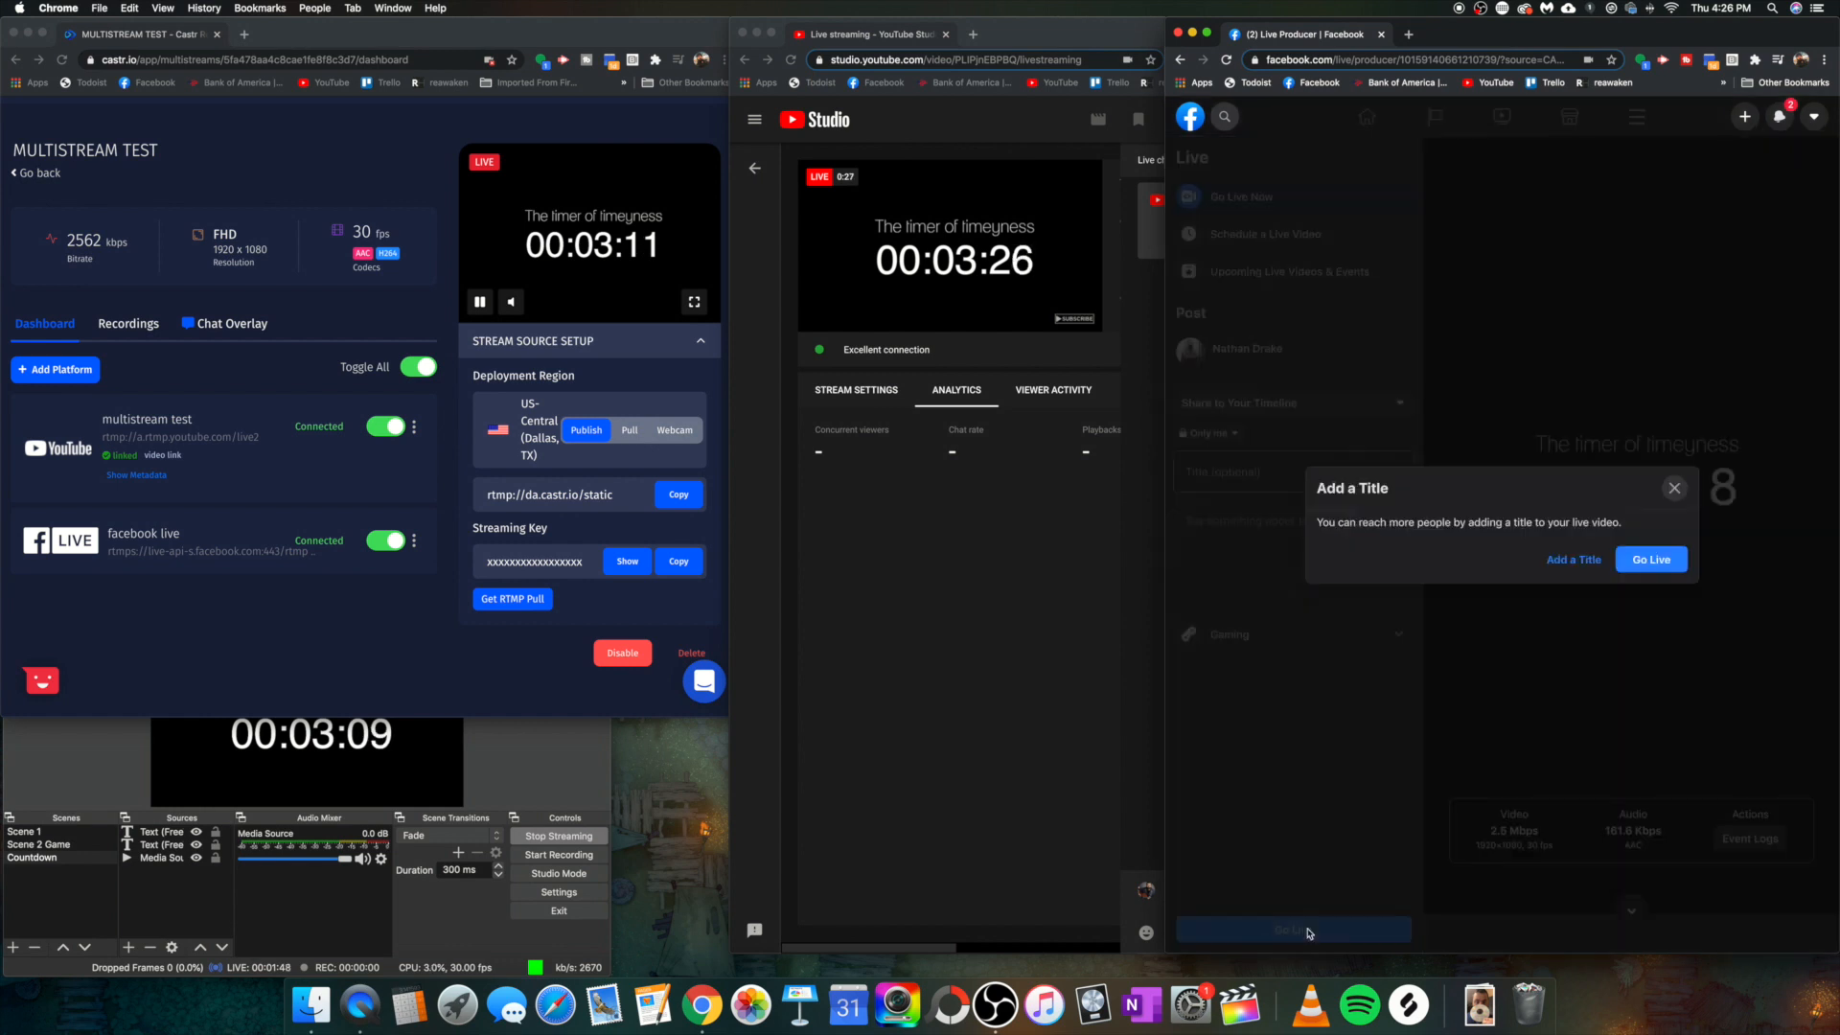
pyautogui.click(1650, 560)
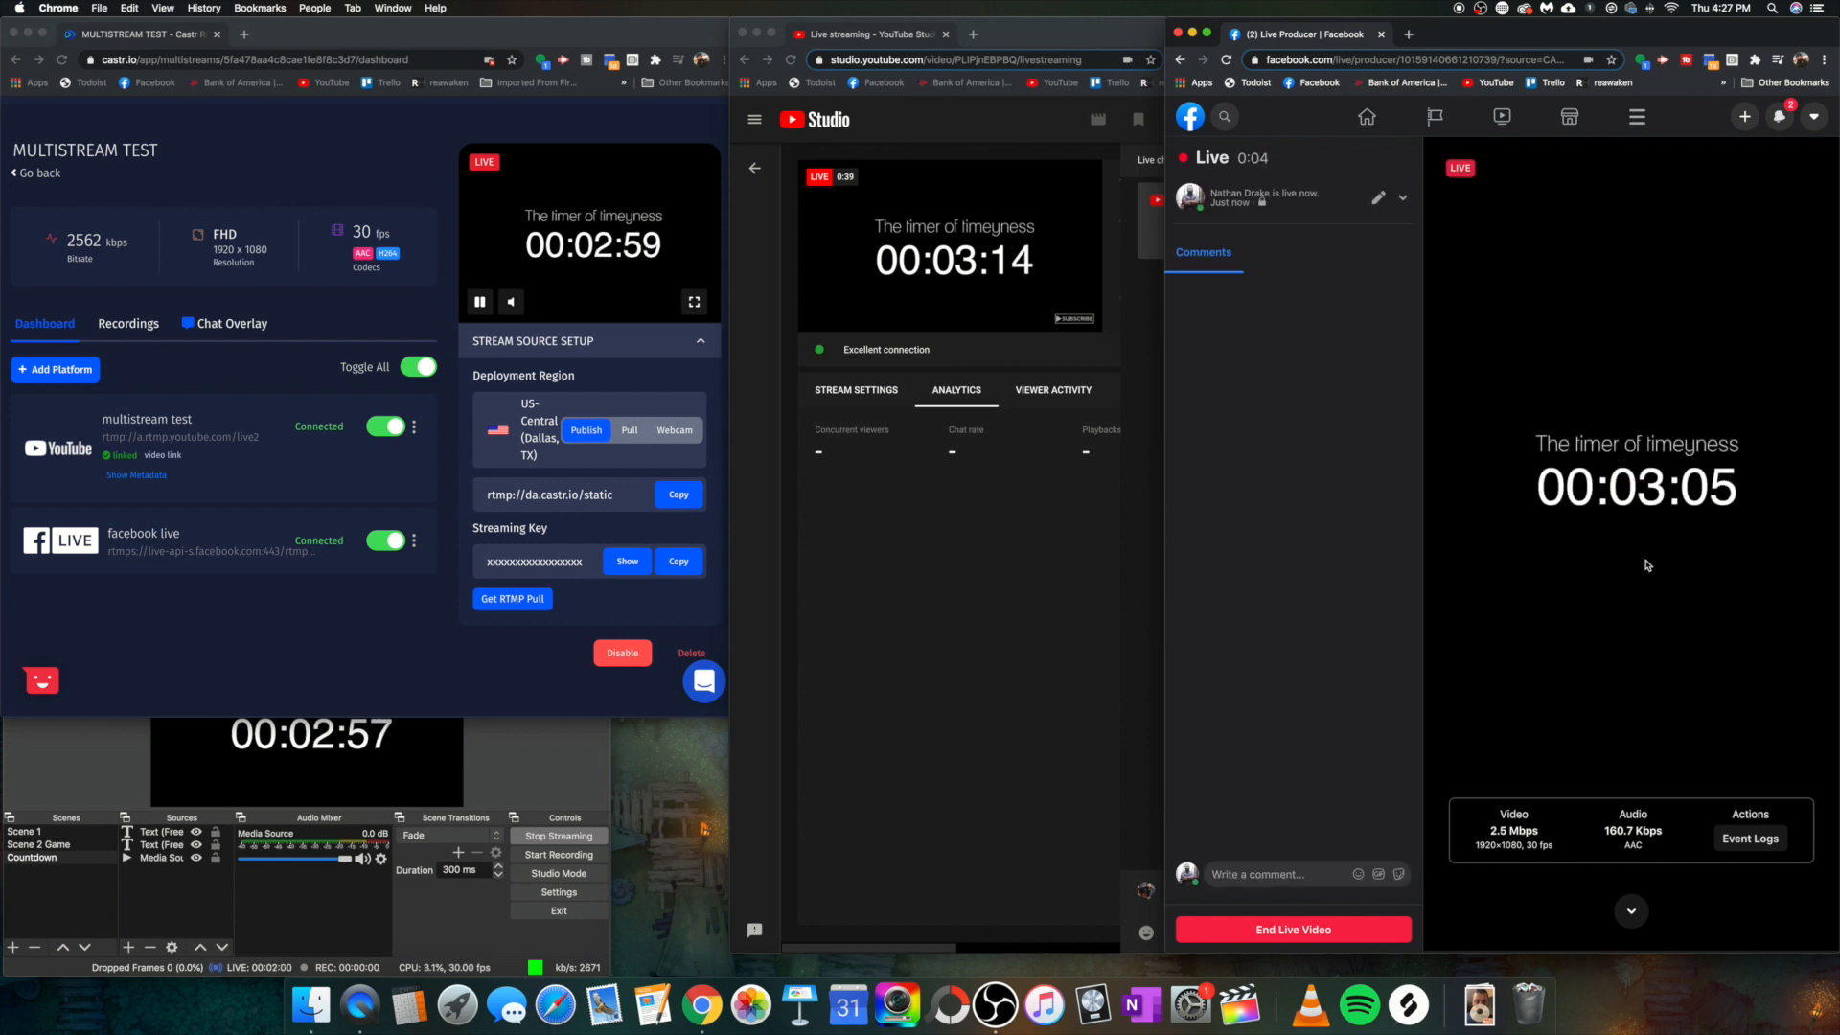
pyautogui.click(579, 772)
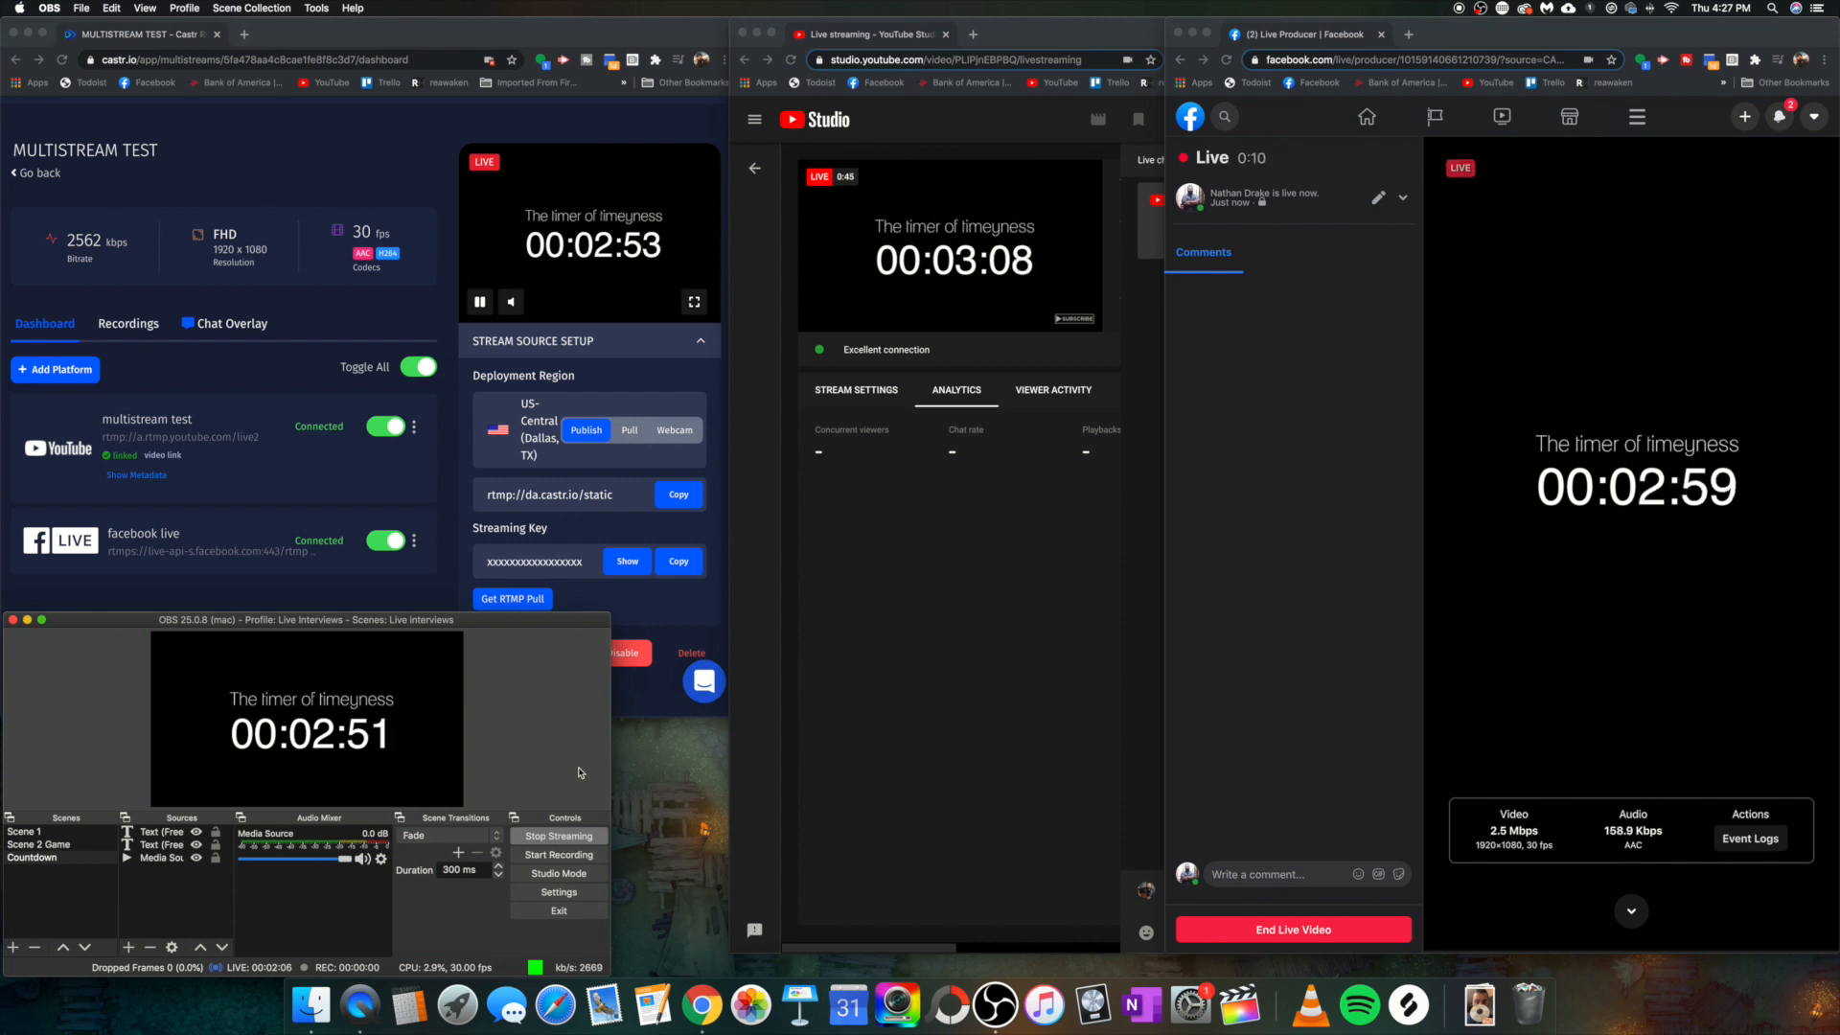
pyautogui.click(342, 730)
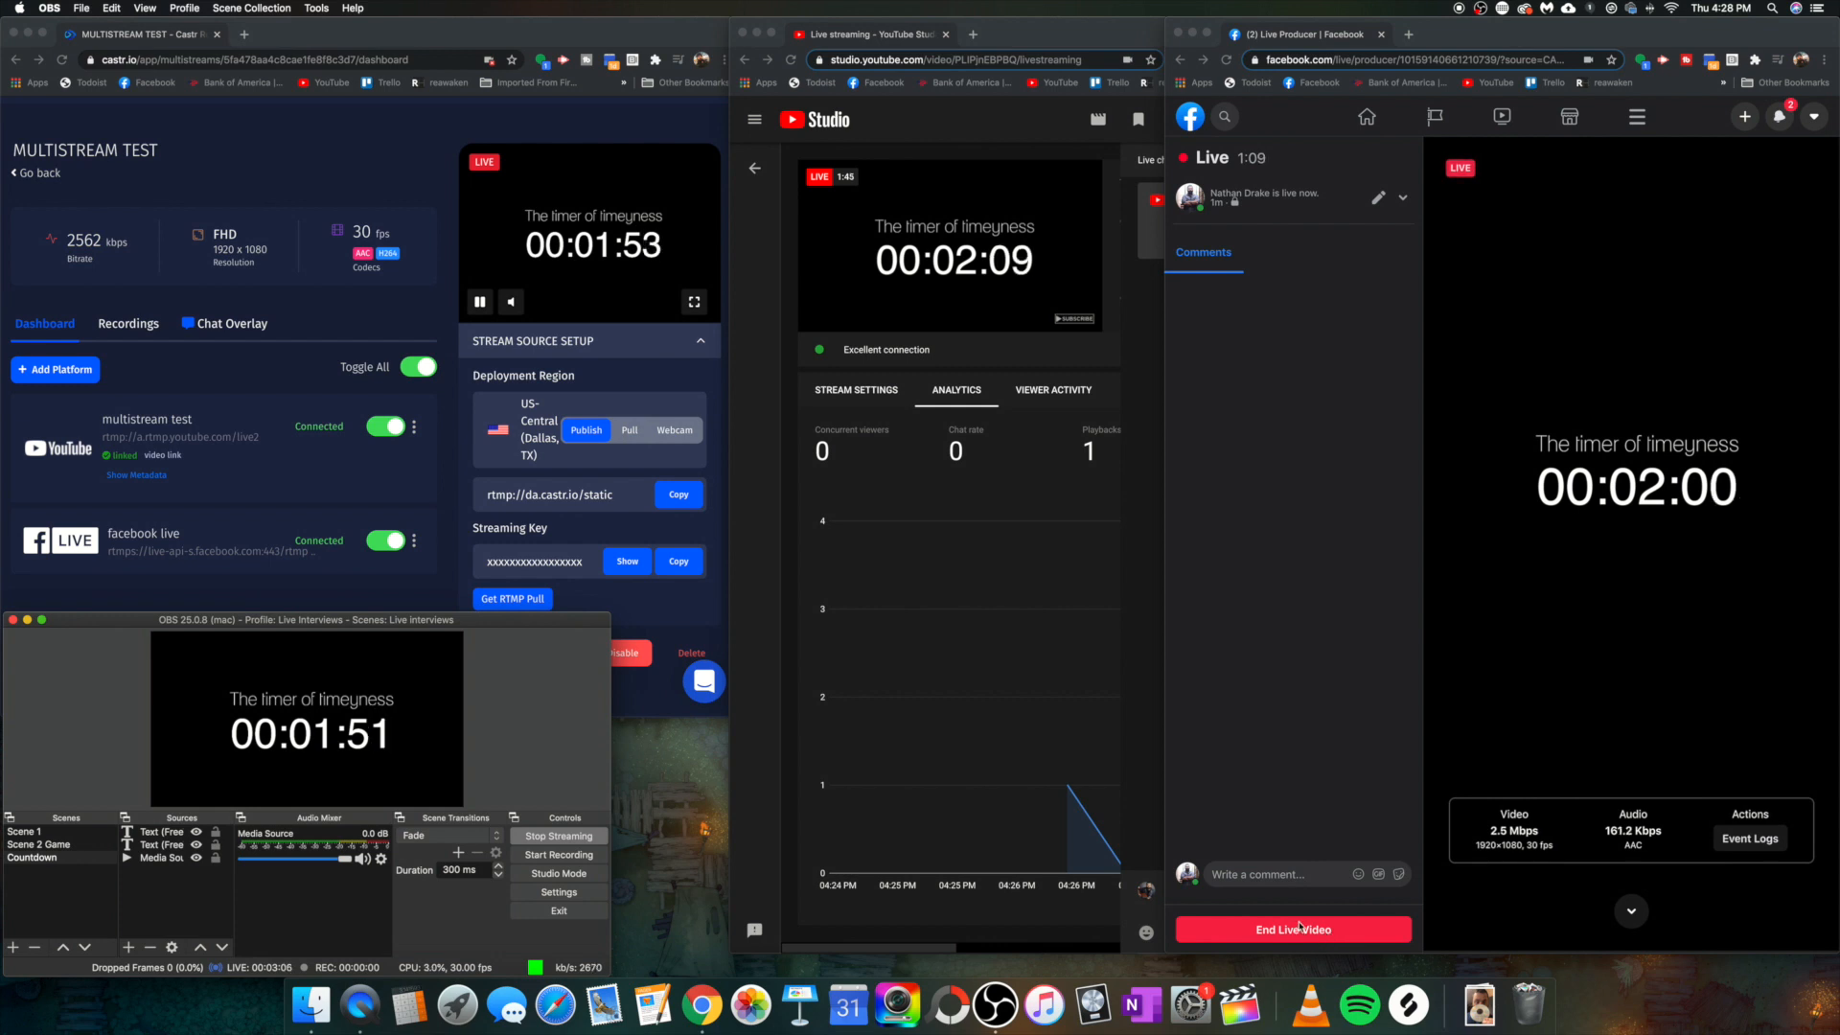
# End the Facebook live video and confirm.
pyautogui.click(1294, 930)
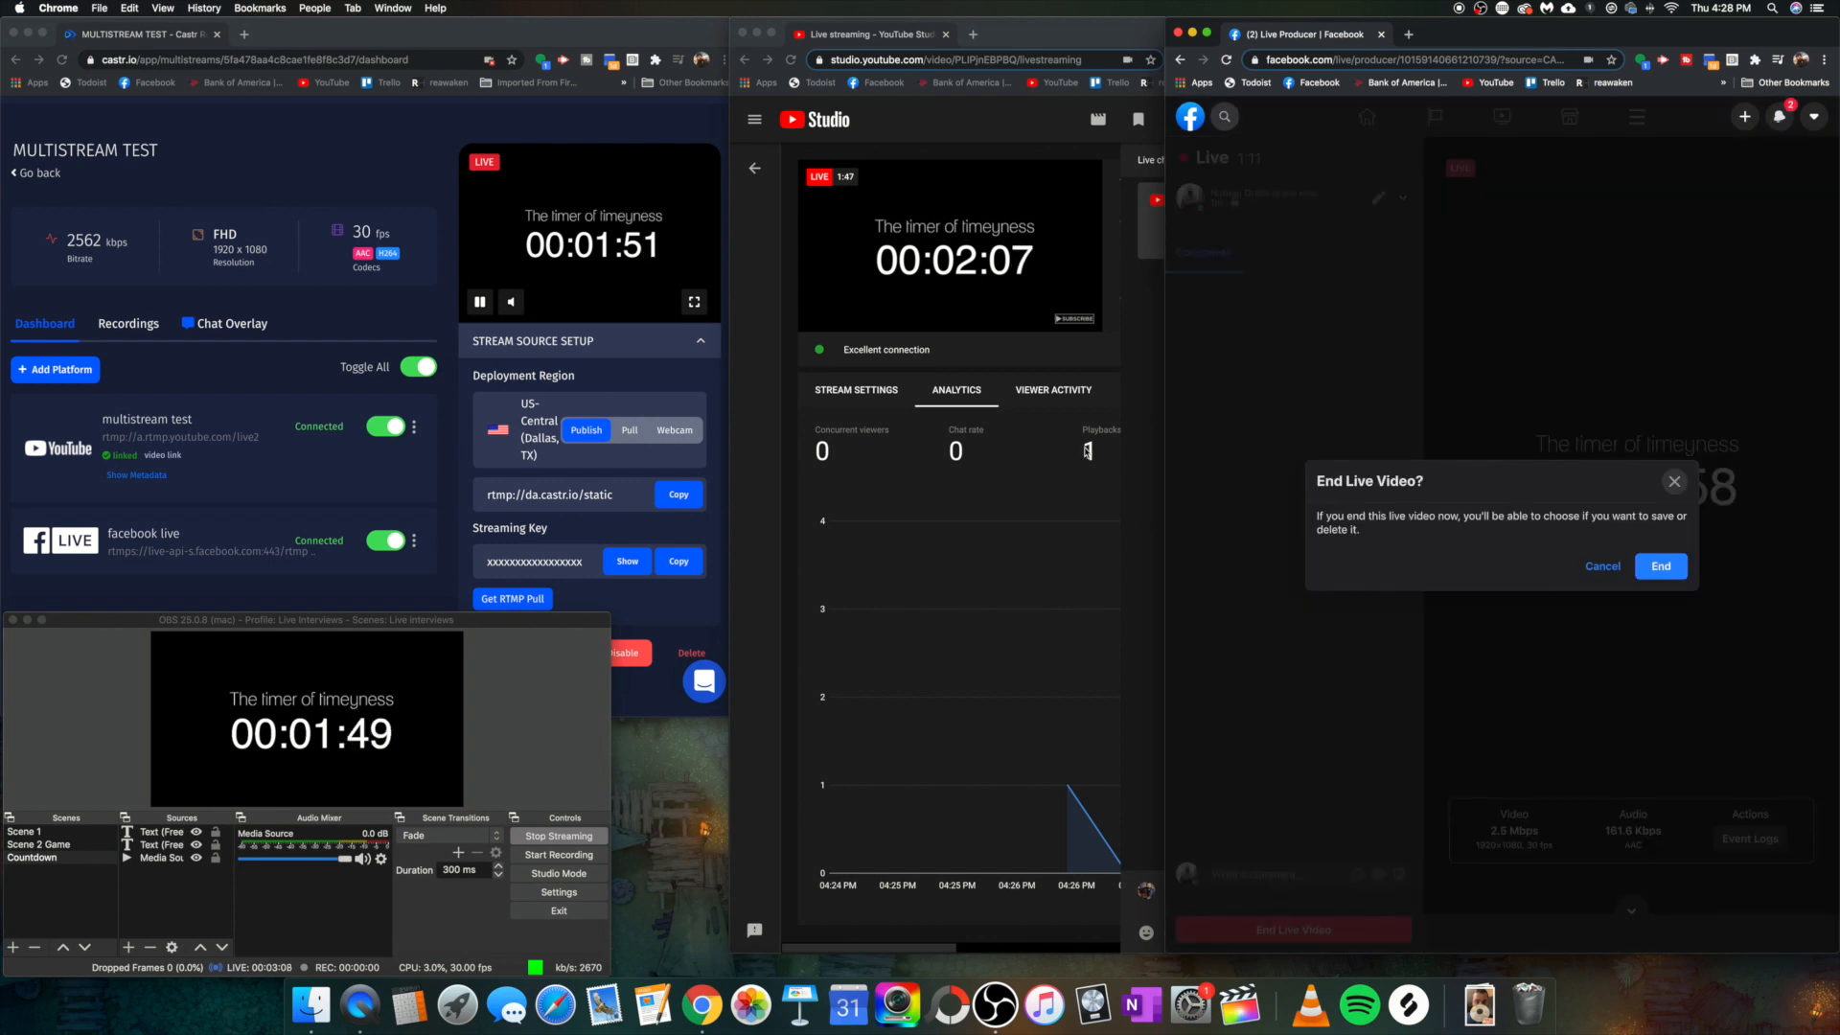
pyautogui.click(1660, 566)
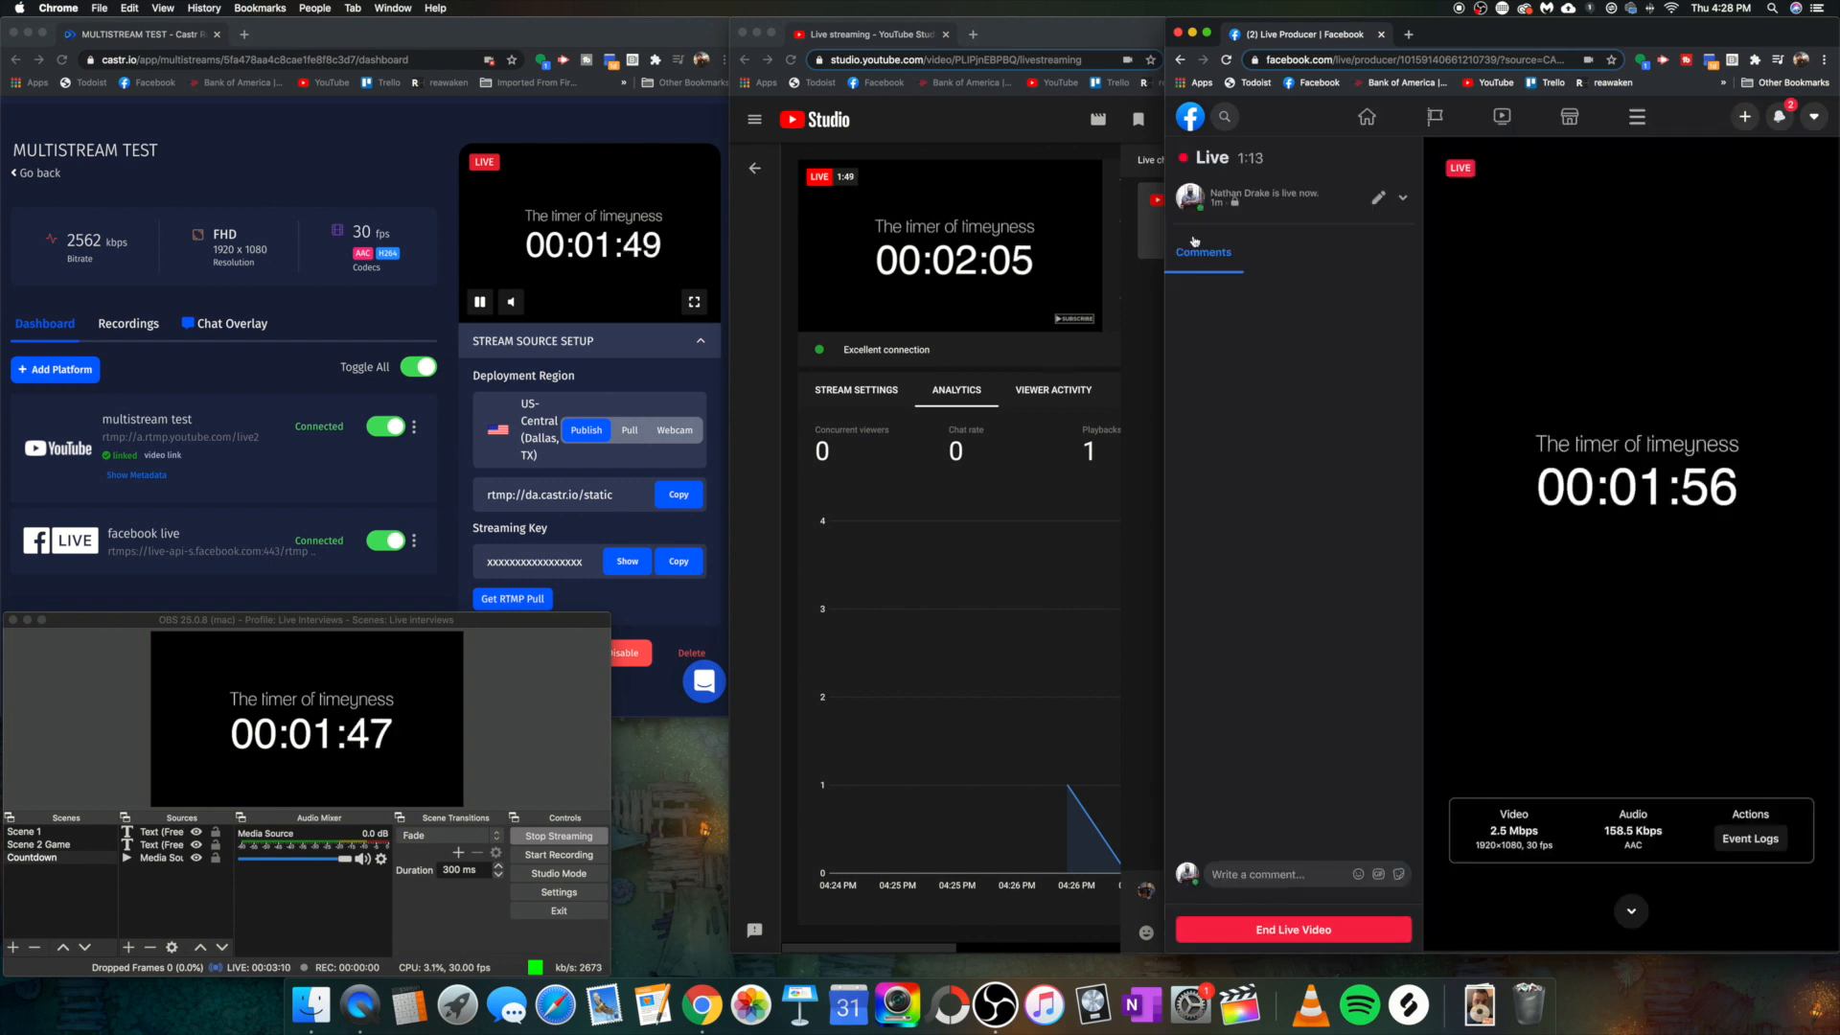
pyautogui.click(1194, 241)
# End the YouTube Studio stream and confirm, returning to the Castr dashboard.
pyautogui.click(1285, 119)
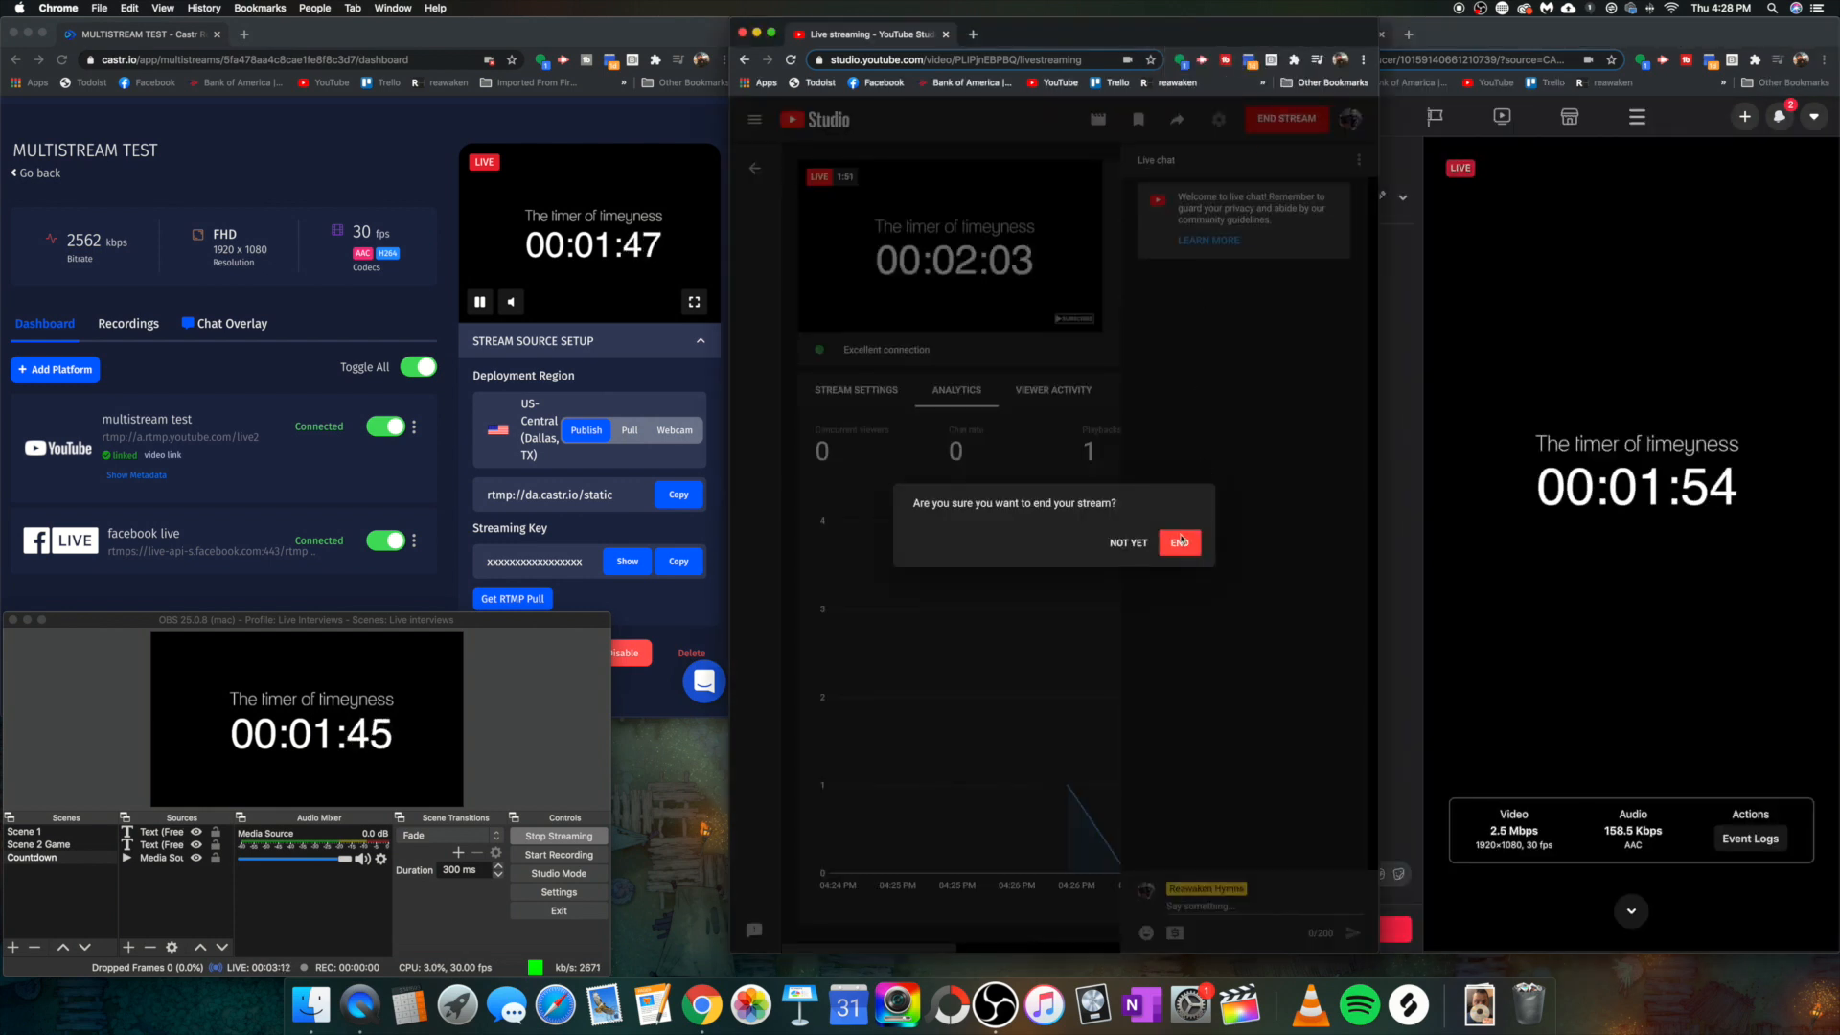
pyautogui.click(1179, 542)
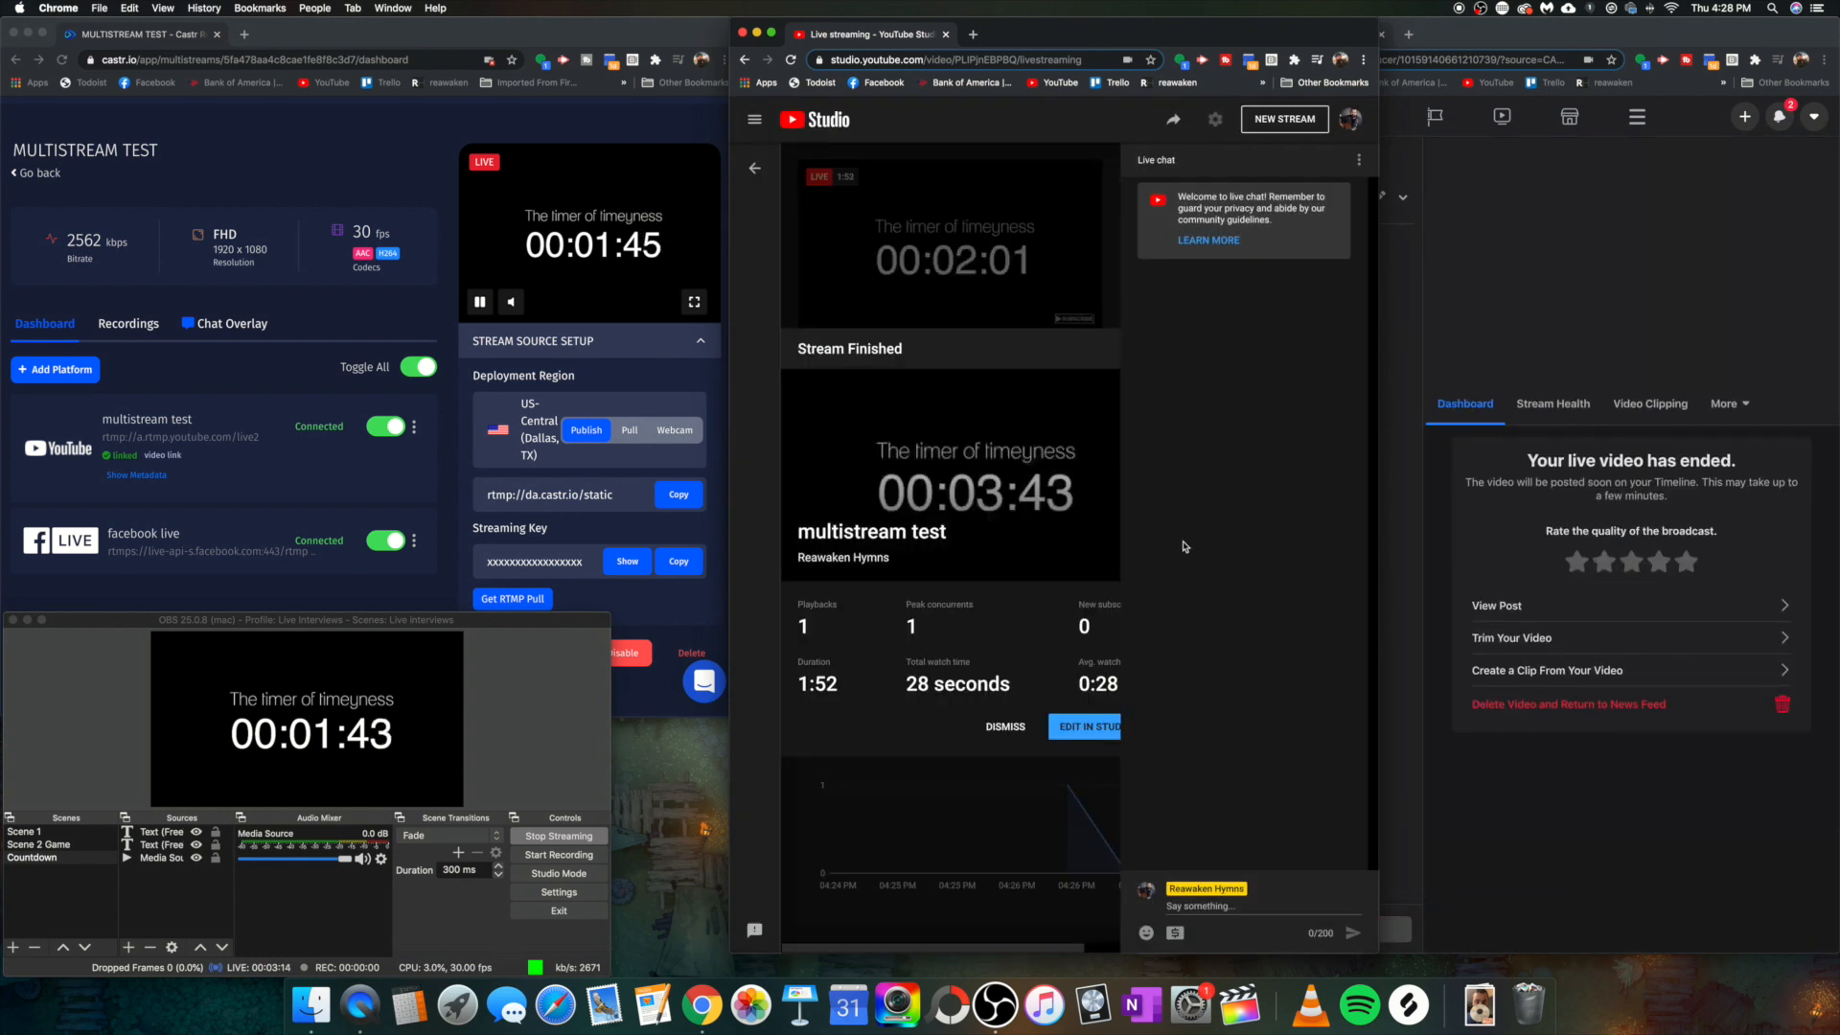
pyautogui.click(533, 136)
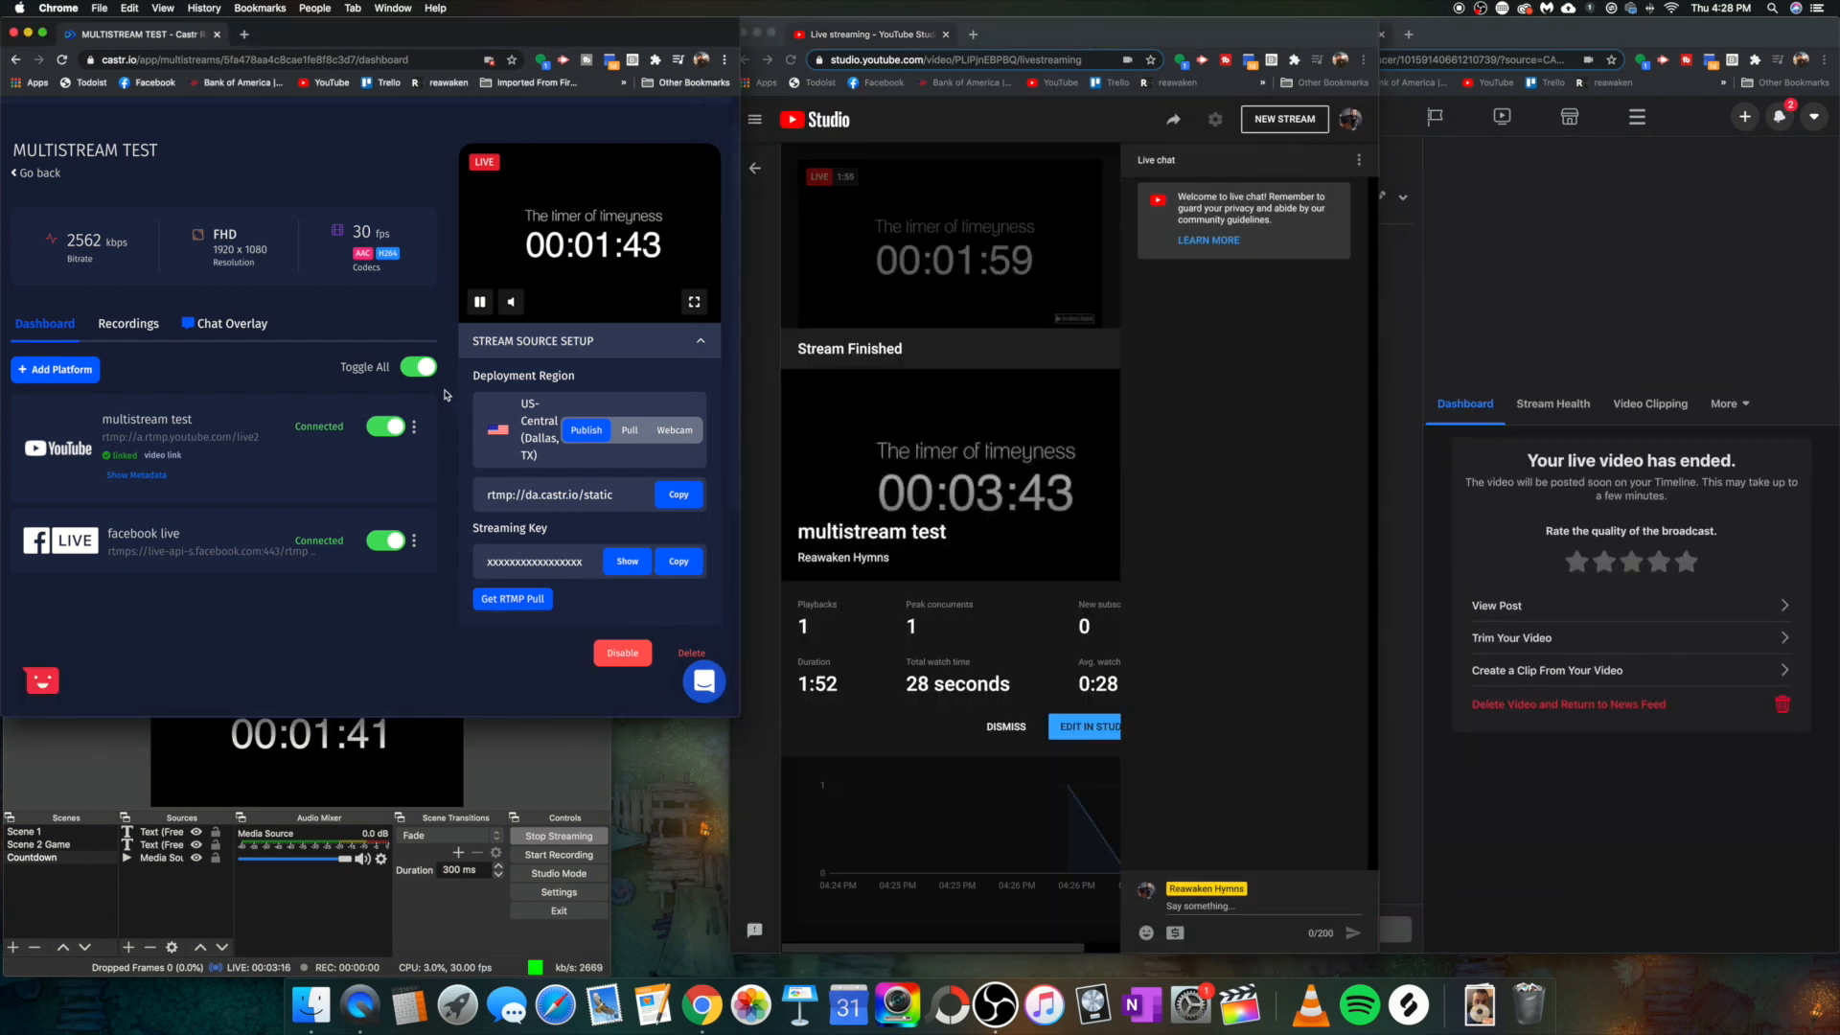
# Toggle off all Castr destinations and stop streaming in OBS.
pyautogui.click(418, 368)
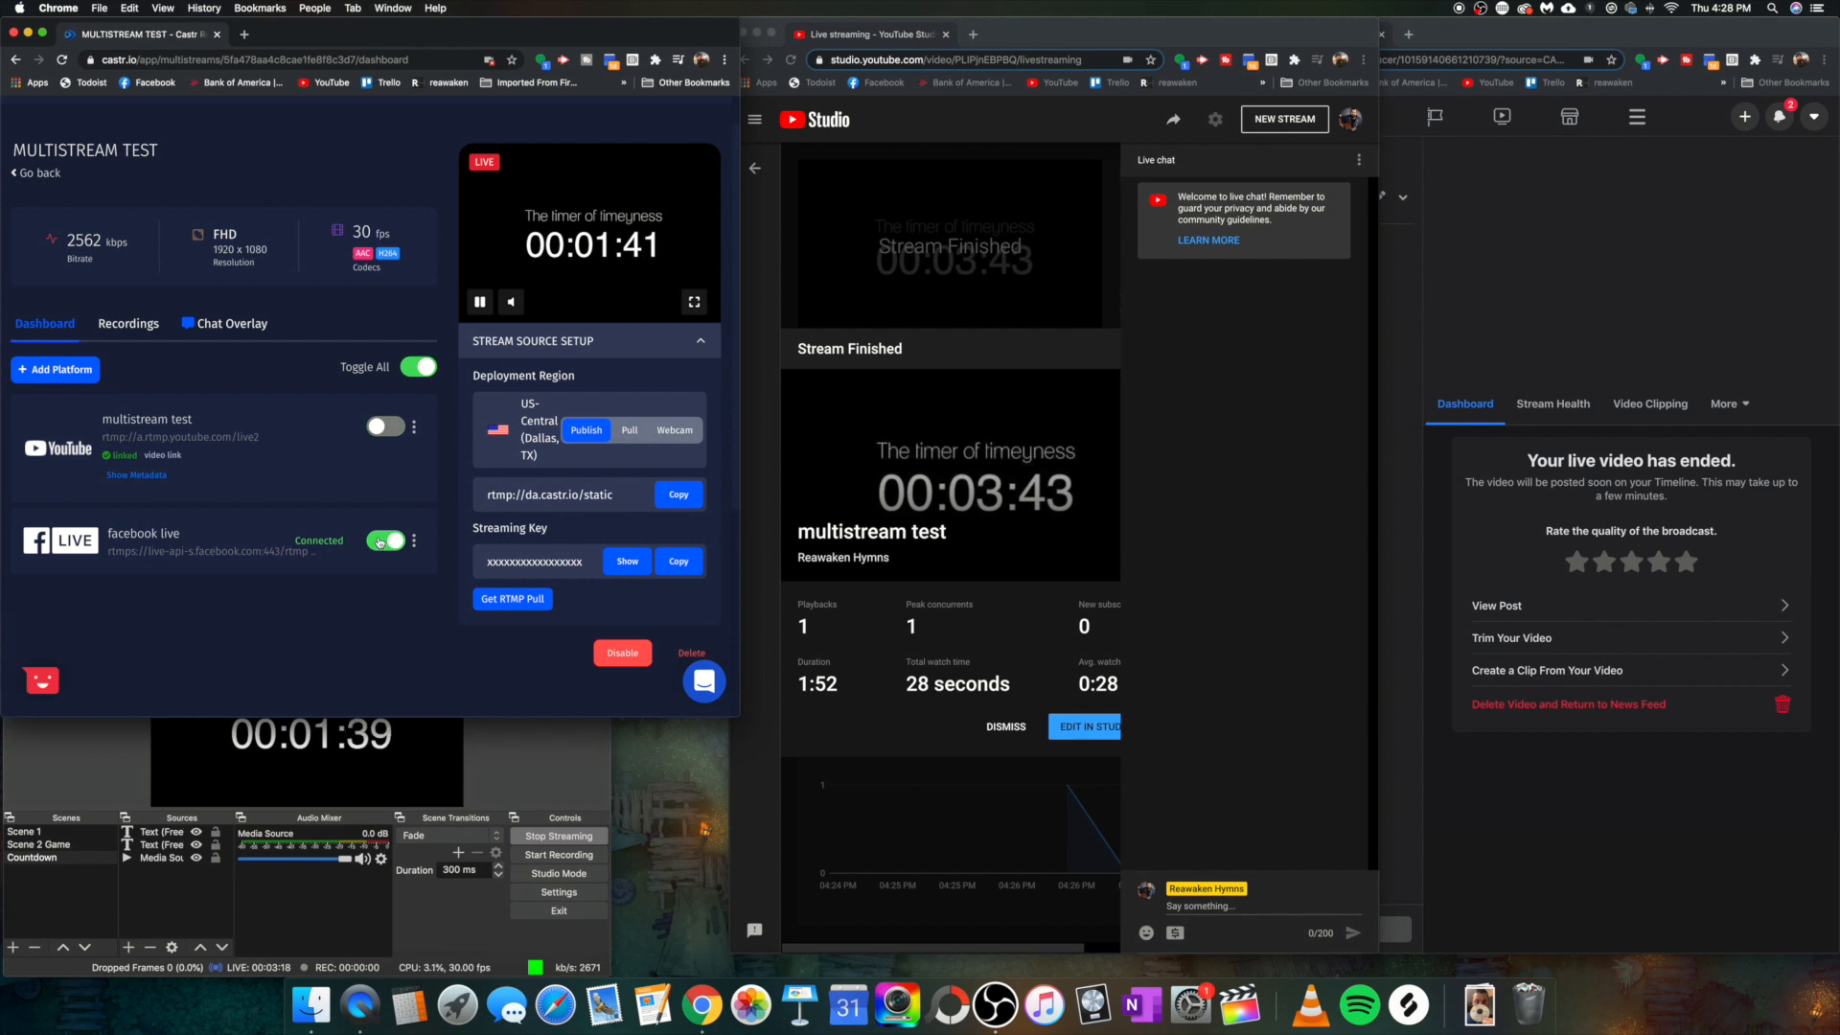
pyautogui.click(531, 767)
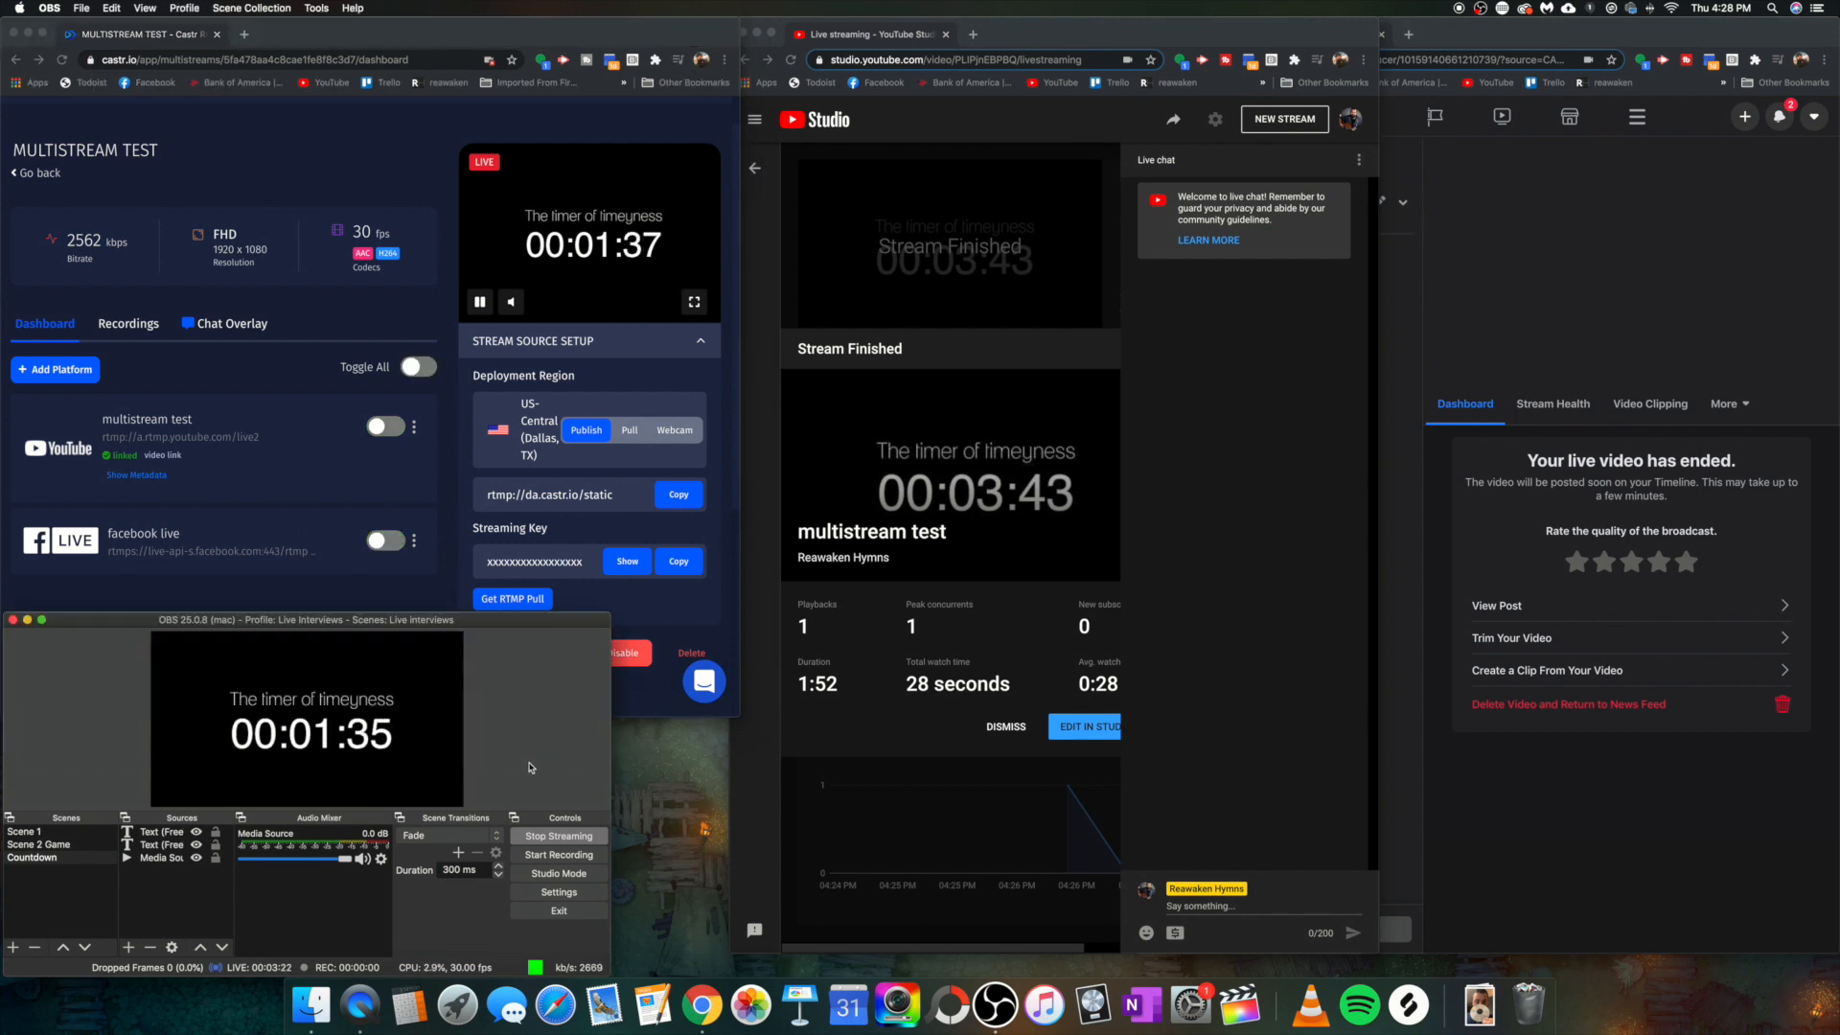
pyautogui.click(563, 835)
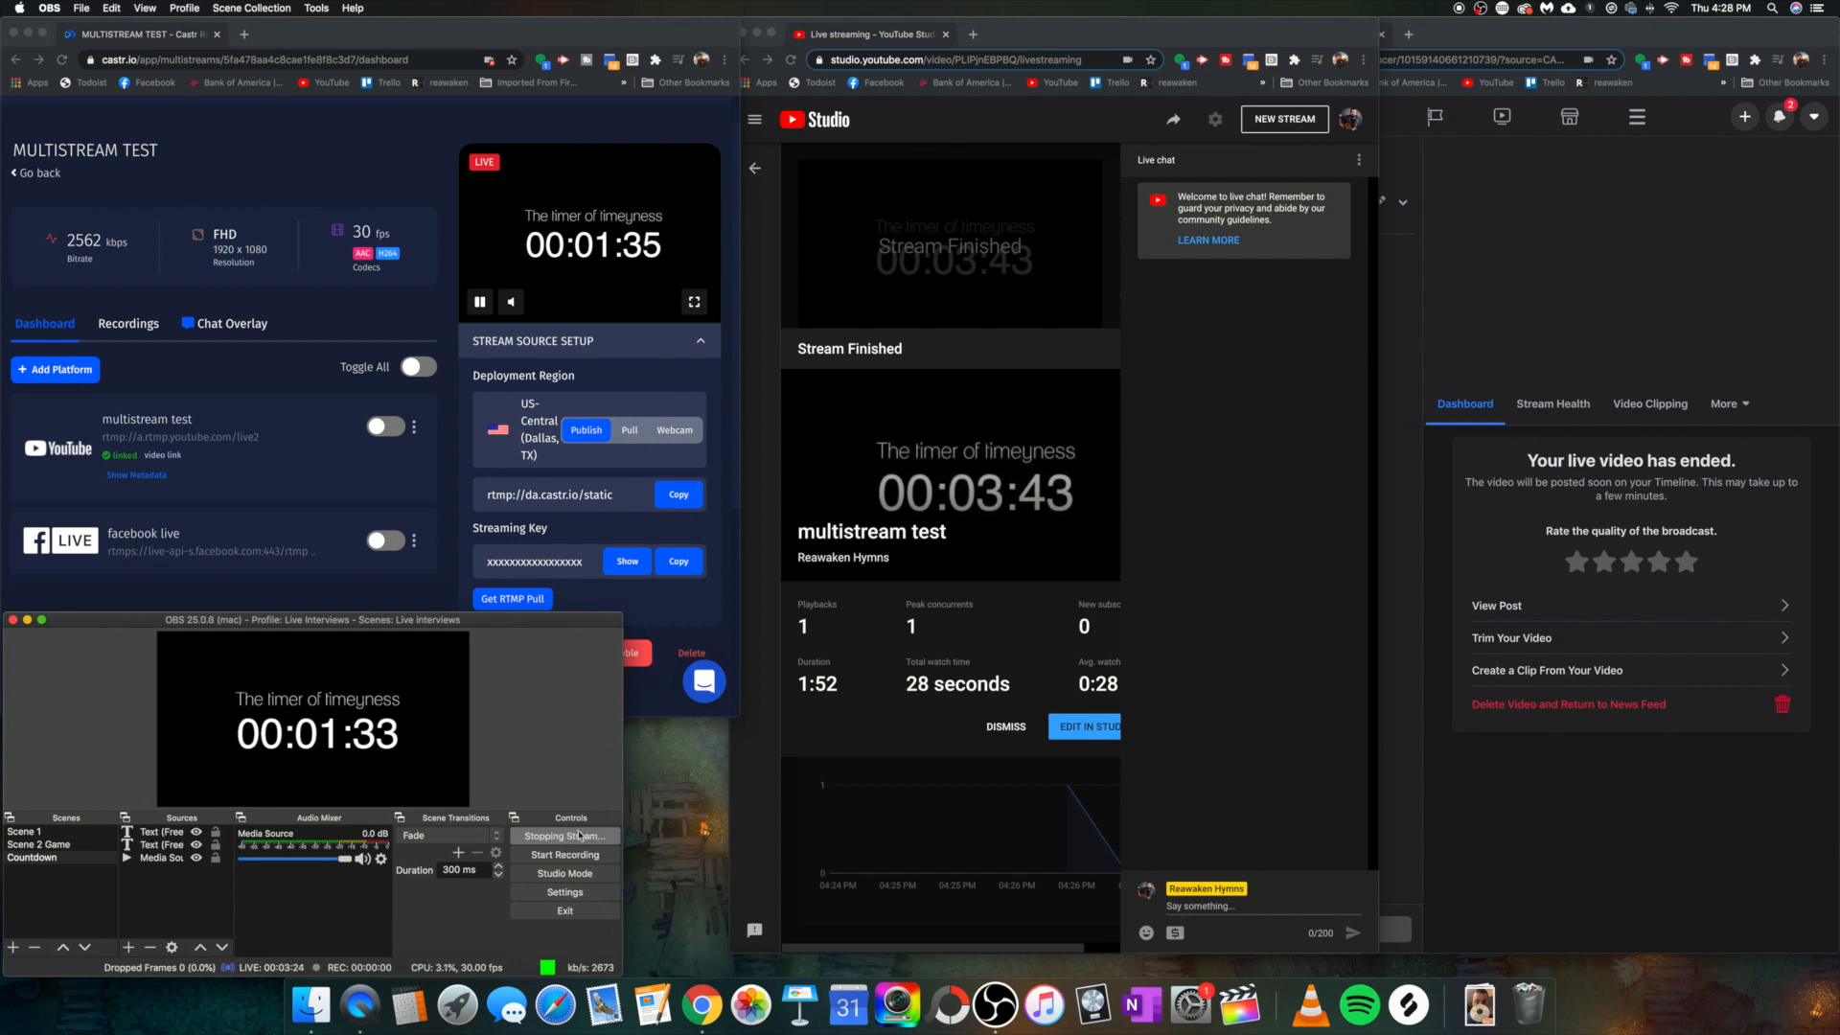